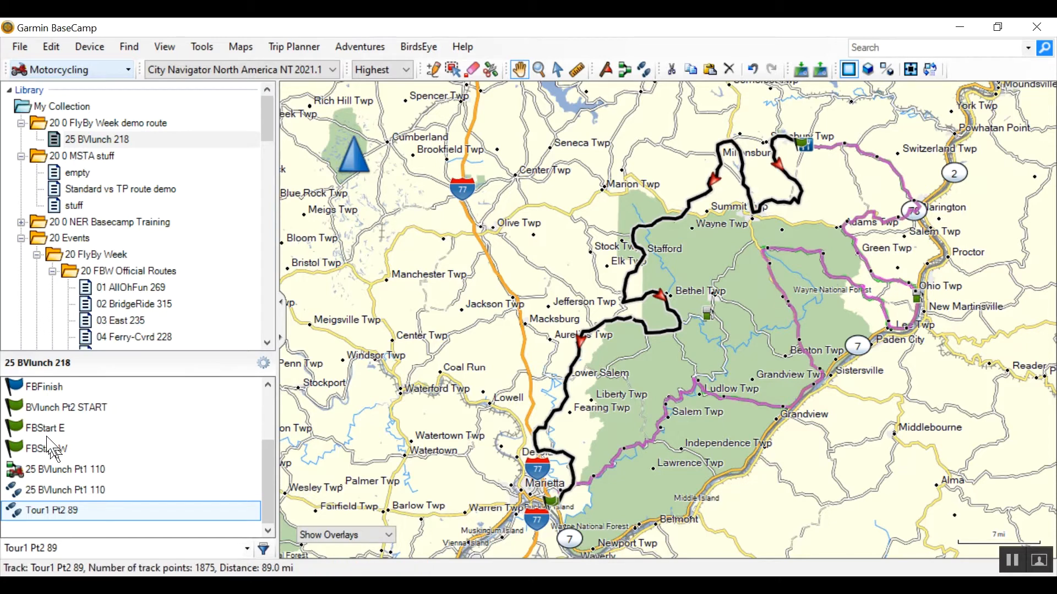
- Start a new route at the BVlunch Pt2 START waypoint with the route tool
left_click(50, 409)
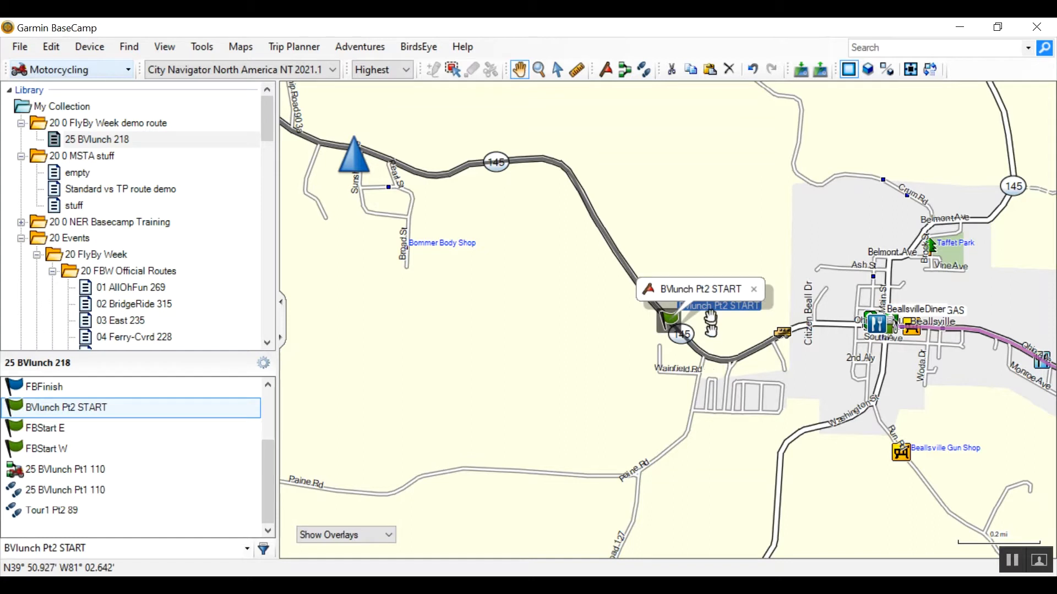
left_click(627, 71)
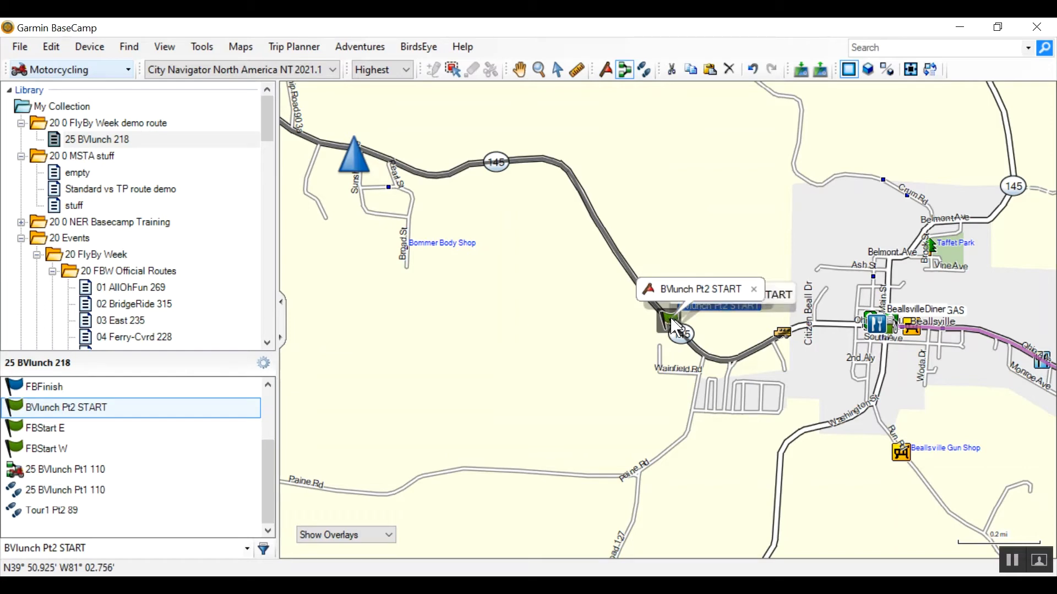
left_click(755, 292)
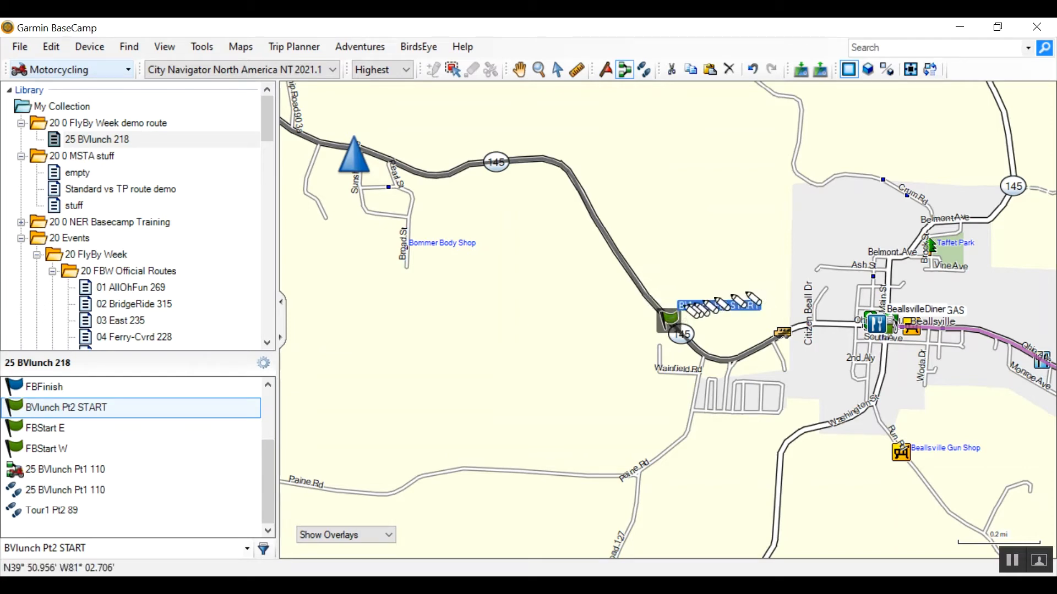
left_click(668, 318)
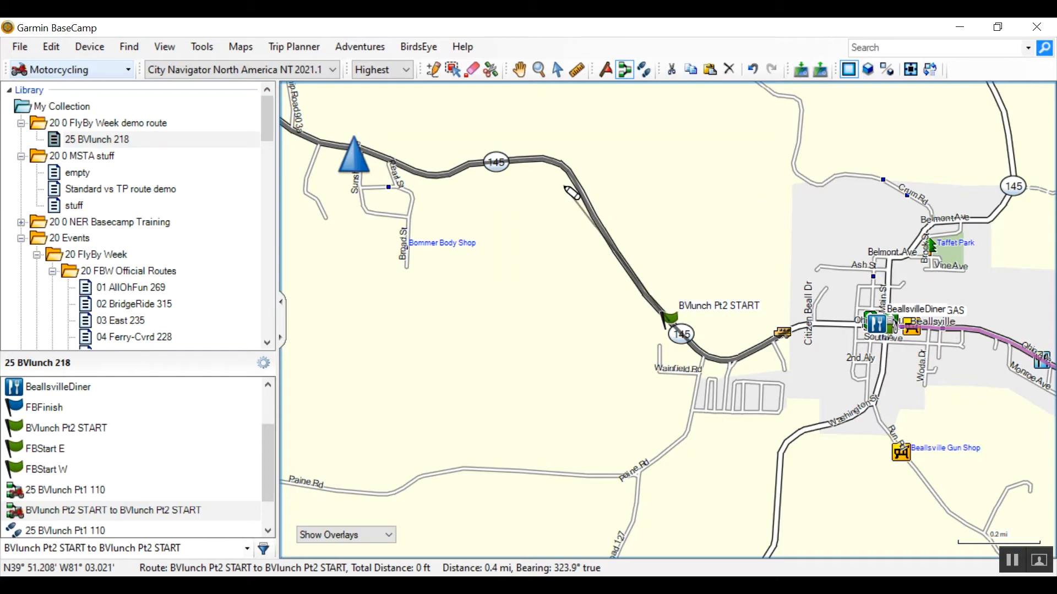
- Extend the route along Highway 145 and southeast on Highway 26, following the Tour1 Pt2 89 track
scroll(571, 193, "down", 4)
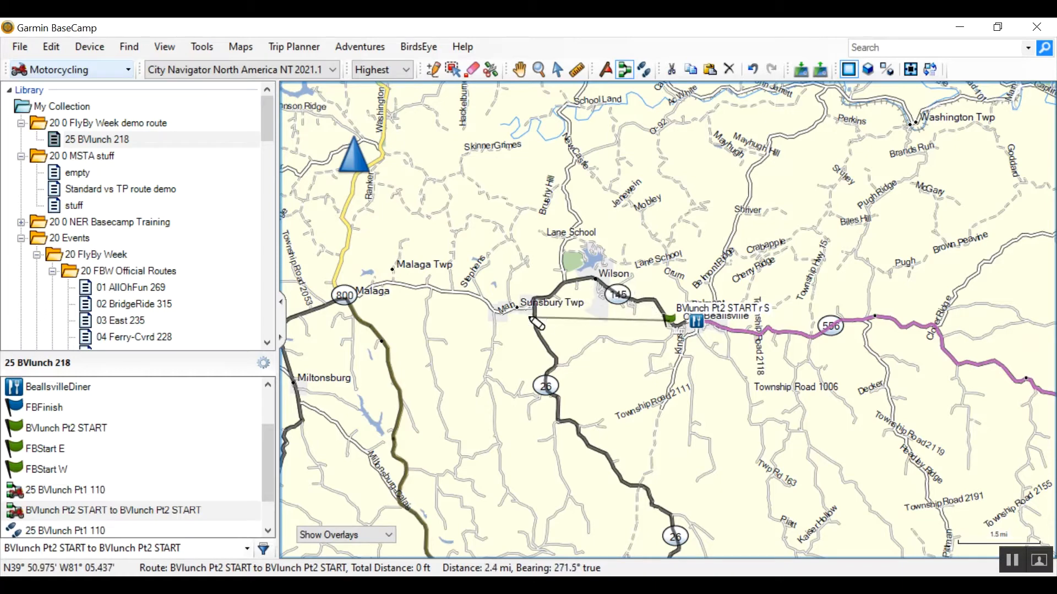
left_click(533, 317)
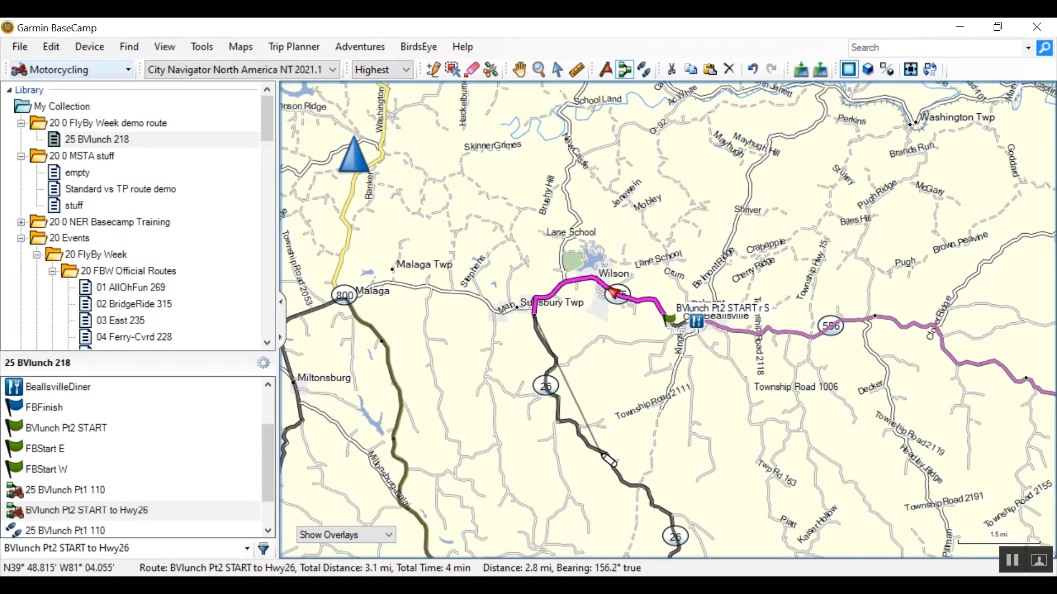
left_click(600, 452)
scroll(599, 451, "down", 2)
scroll(668, 531, "up", 2)
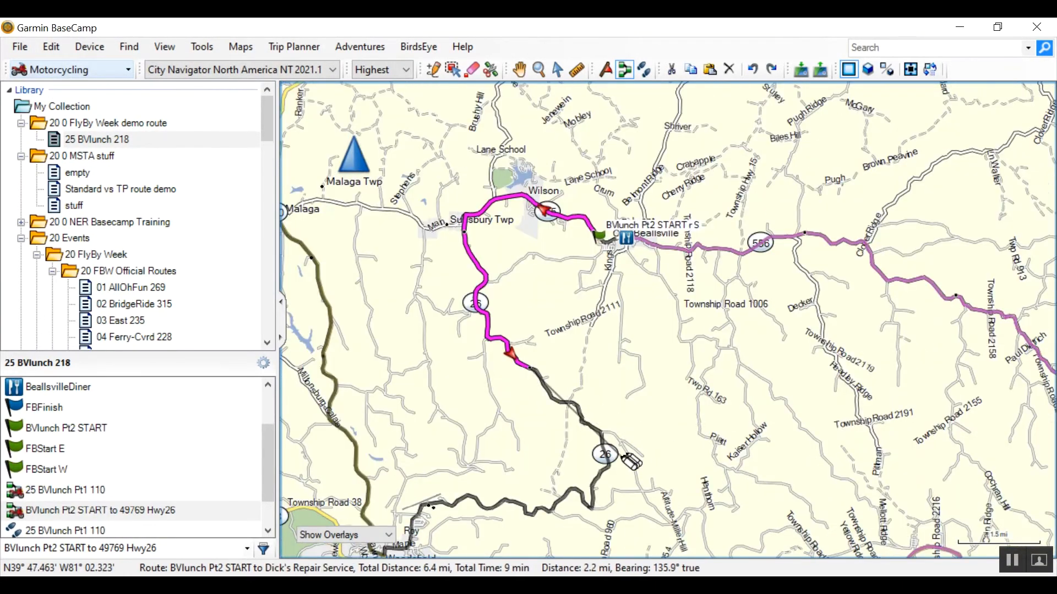
left_click(606, 466)
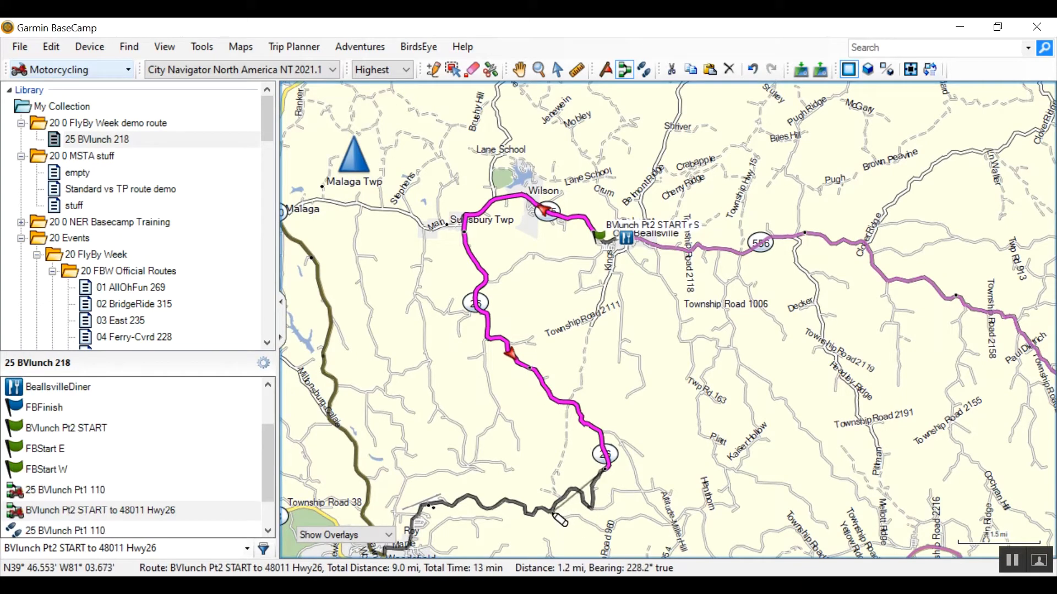
- Continue the route along Highway 26 to Woodsfield, north to Malaga and down Highway 145 to Miltonsburg
left_click(529, 517)
scroll(530, 516, "down", 1)
left_click(446, 488)
left_click(414, 386)
left_click(366, 242)
key("Left")
key("Left")
key("Left")
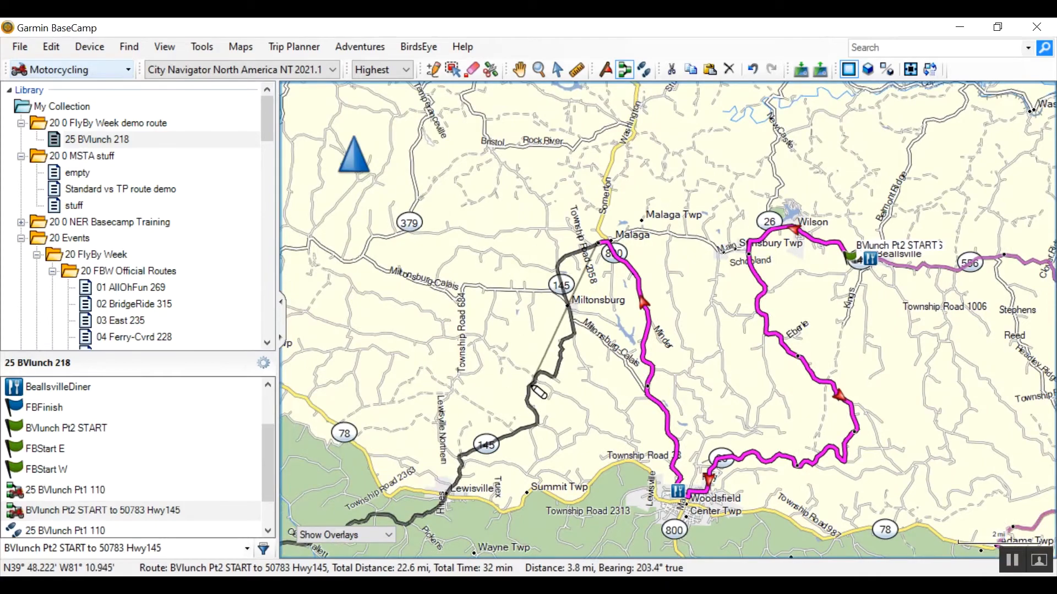
- Extend the route southwest along Highway 145 through Lewisville to Tabor Ridge Rd near Franklin Twp
left_click(528, 394)
left_click(452, 486)
key("Left")
key("Left")
key("Left")
key("Down")
key("Down")
key("Down")
key("Down")
key("Down")
left_click(452, 327)
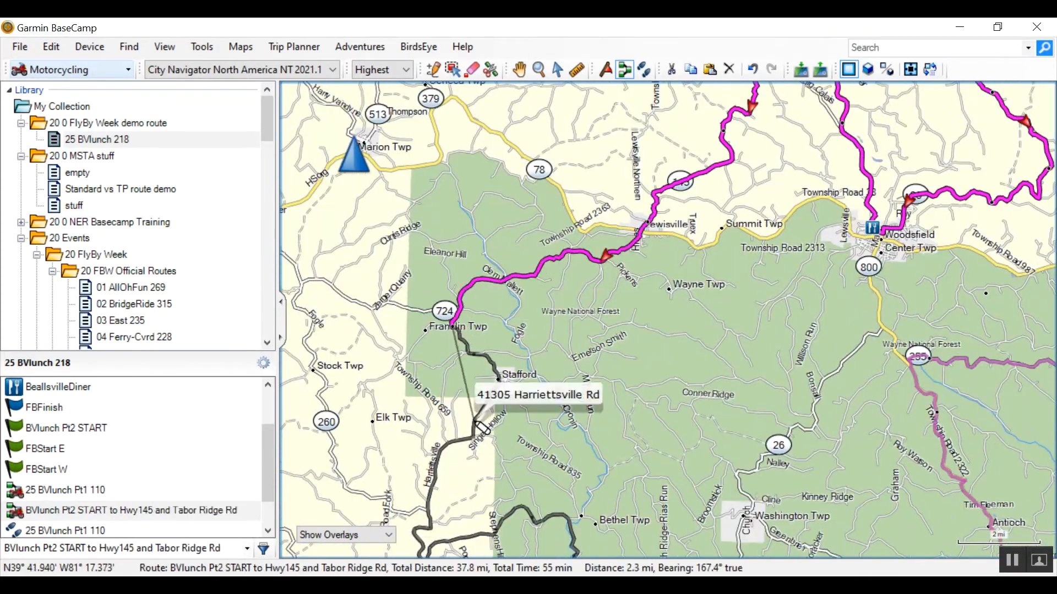
- Trace the route past Stafford along Harriettsville Rd, round the Road Fork Rd bend and east to Highway 260 near Bethel Twp
left_click(475, 423)
key("Down")
key("Down")
key("Down")
key("Down")
key("Down")
left_click(449, 350)
left_click(573, 342)
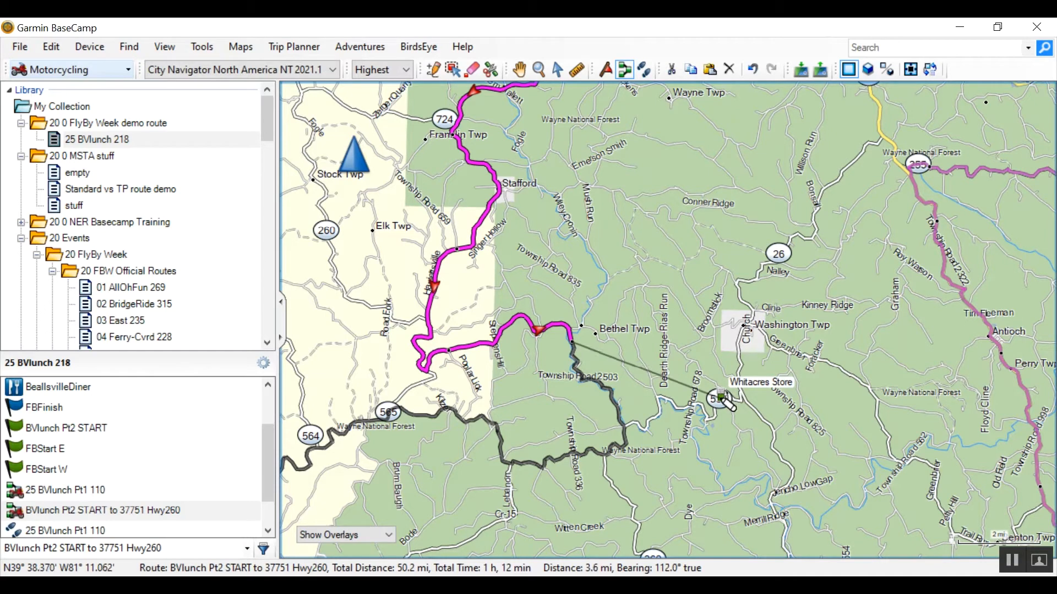
- Route through Hwy537 and Burkhart Hill Rd to Whitacres Store, continuing south on Highway 26 past Jericho Low Gap Rd to the Little Muskingum River
left_click(646, 428)
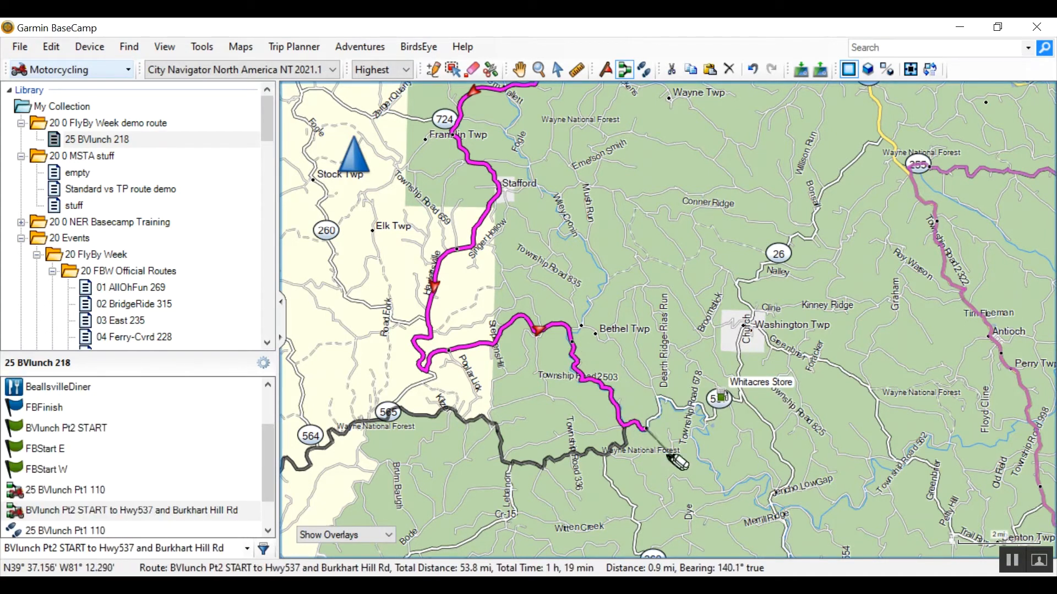
left_click(725, 399)
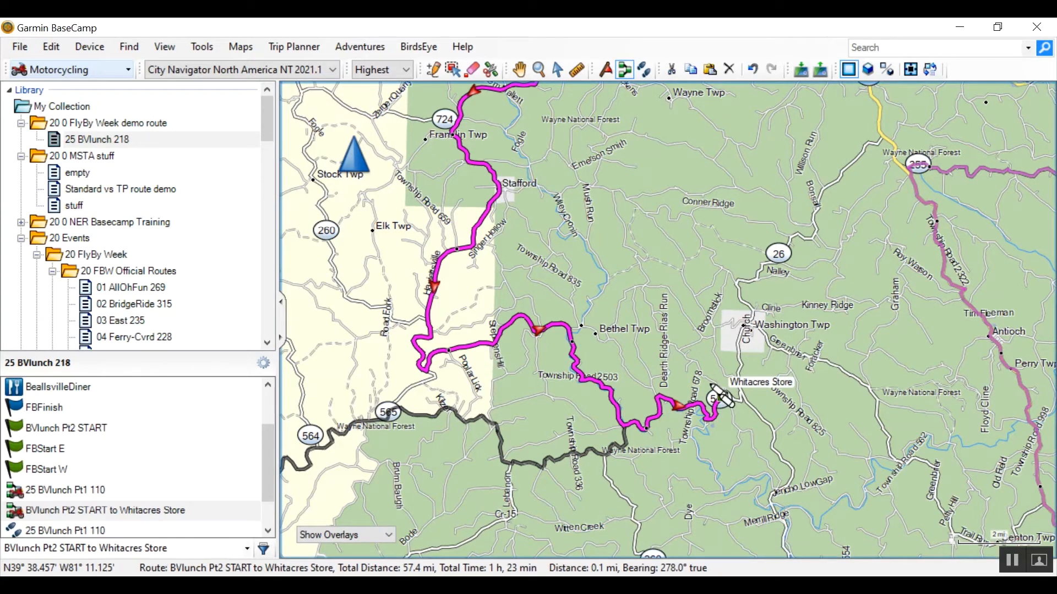
key("Down")
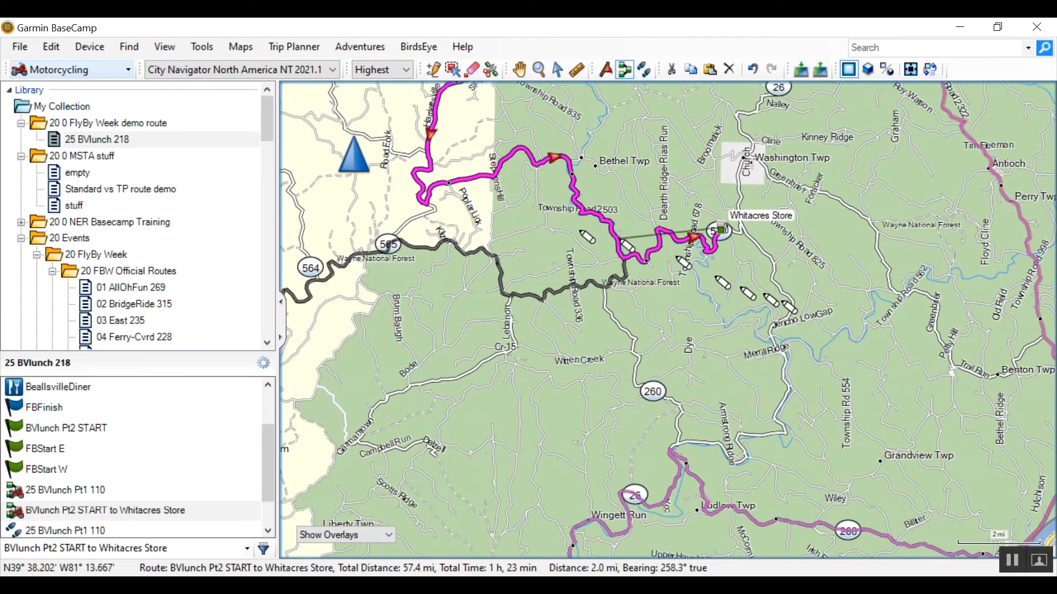
left_click(786, 319)
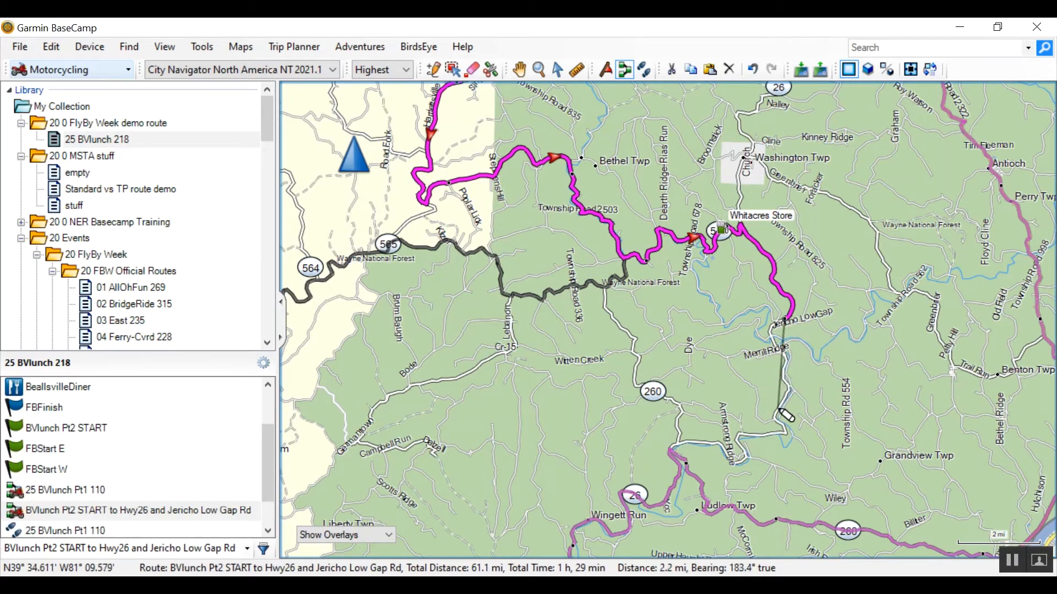
left_click(772, 435)
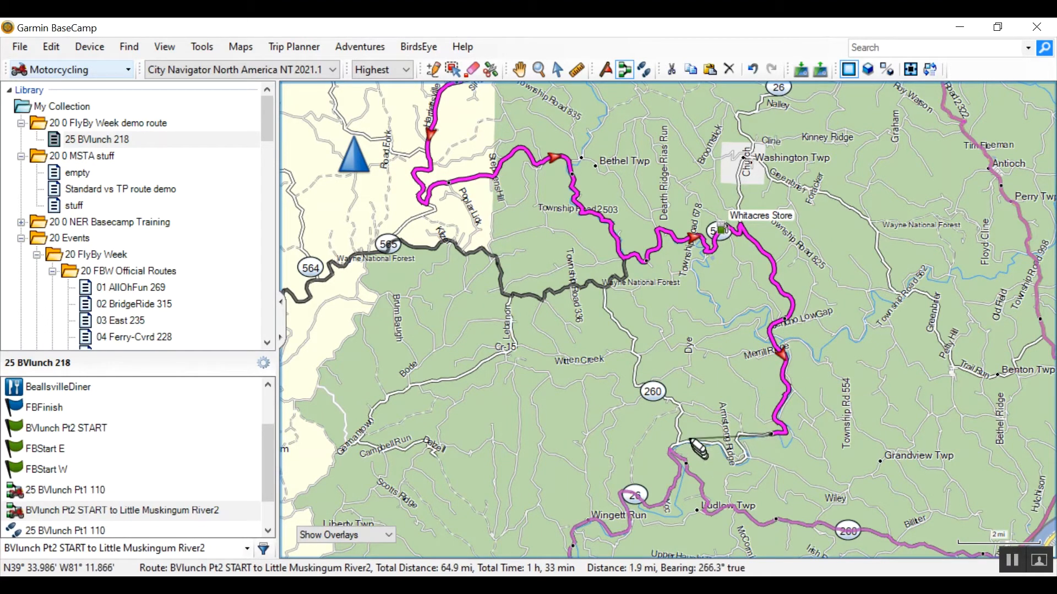
left_click(681, 436)
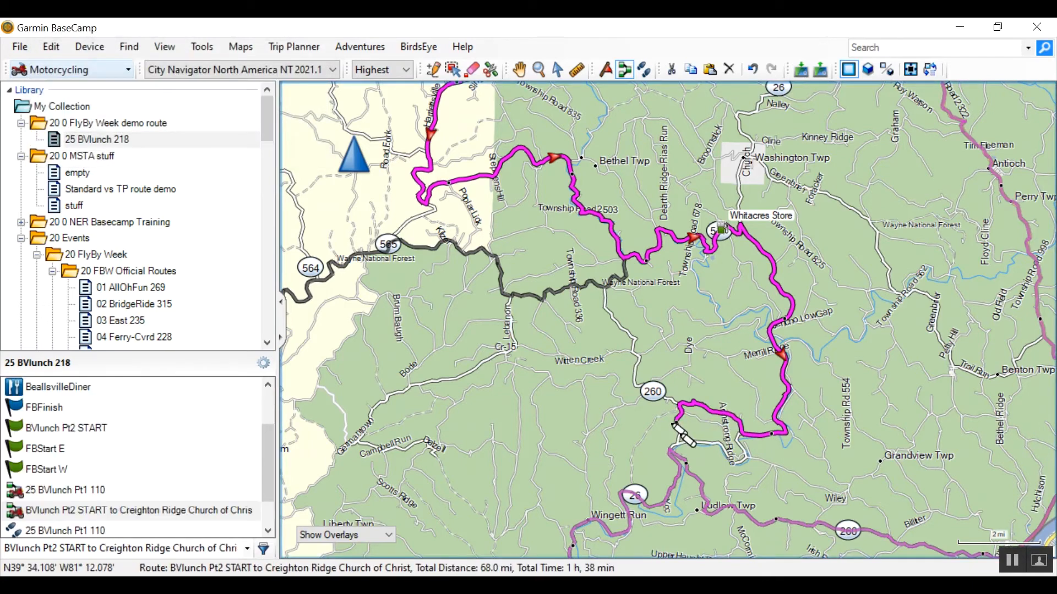
key("Down")
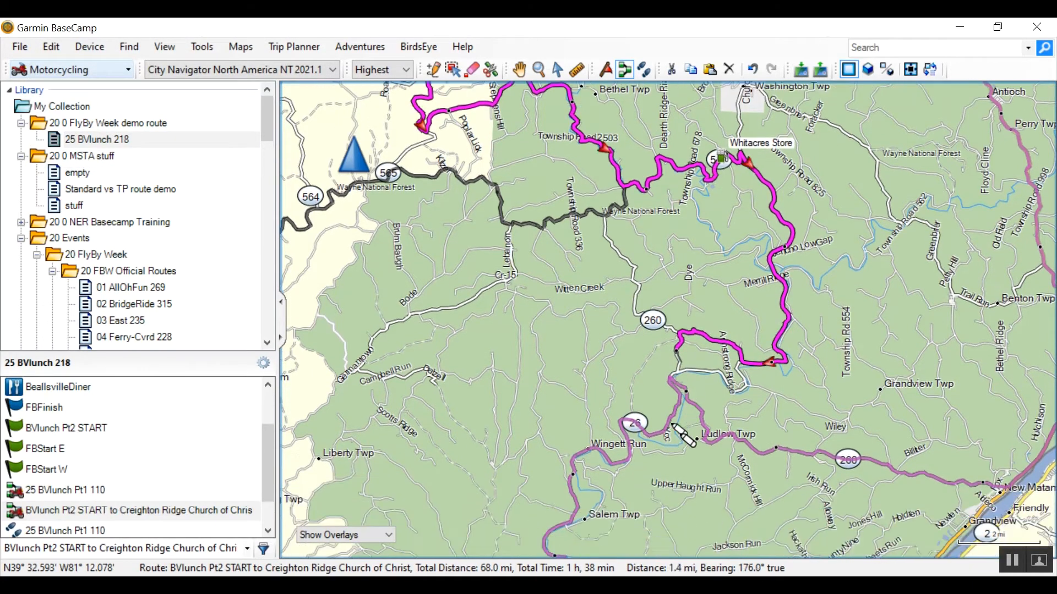
key("ctrl+z")
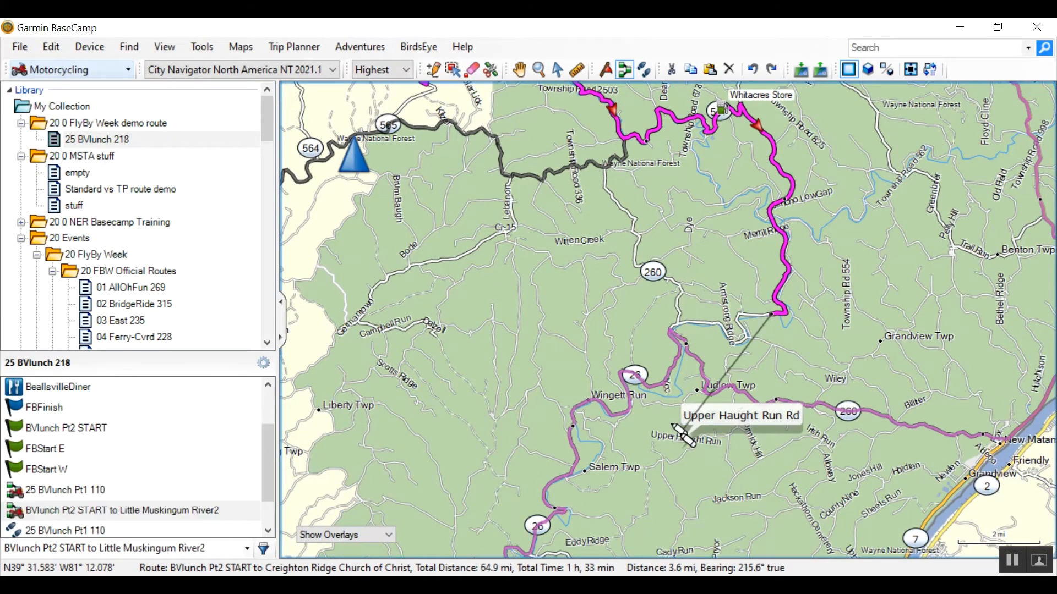
- Extend the route along State Route 26 and north on Highway 260 via Creighton Ridge Church of Christ to Hwy565 and Township Road 336
left_click(704, 324)
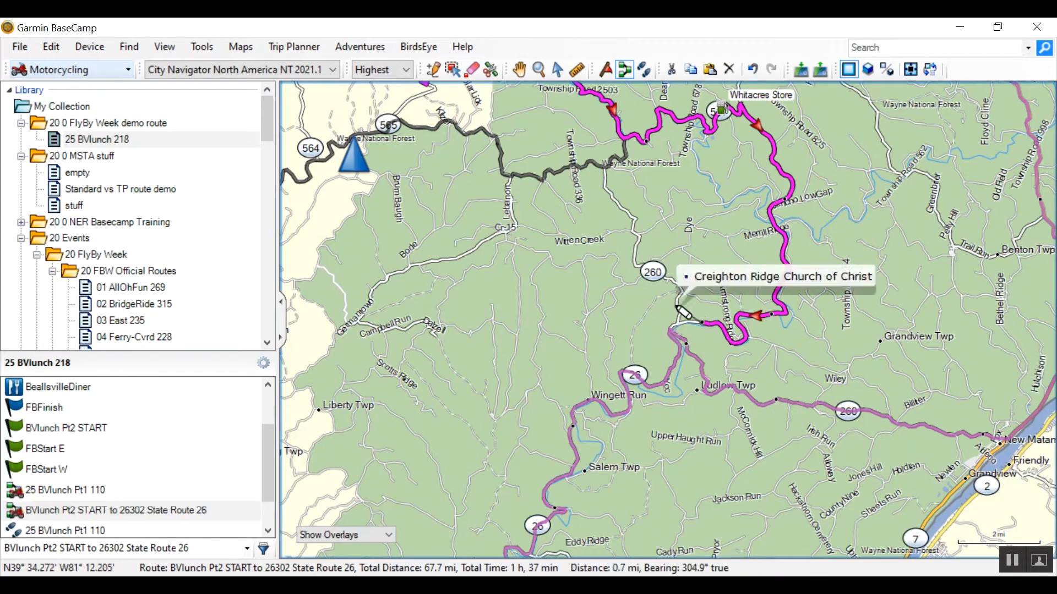
left_click(677, 303)
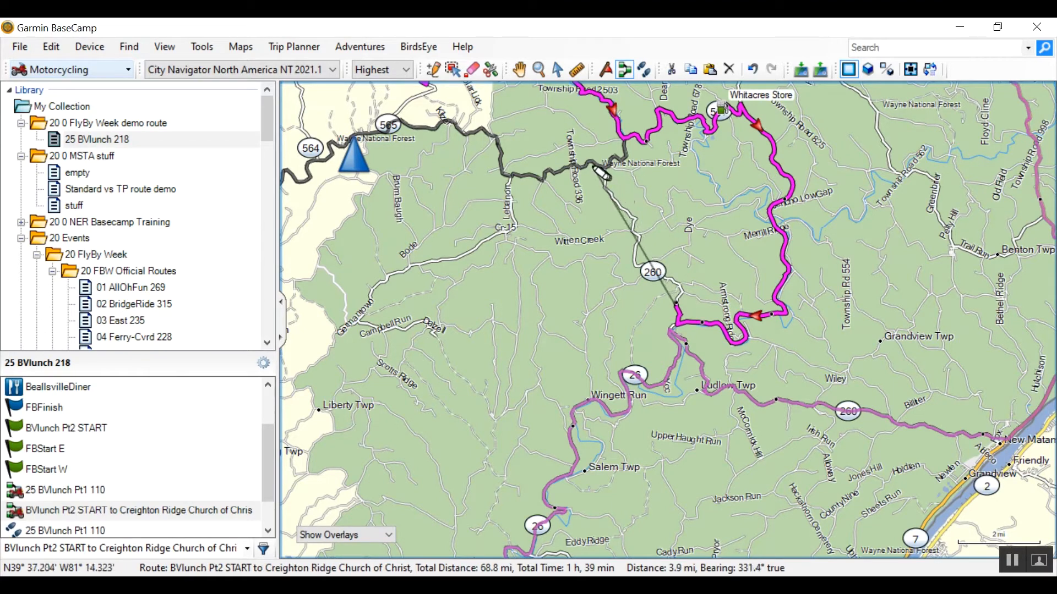
left_click(601, 169)
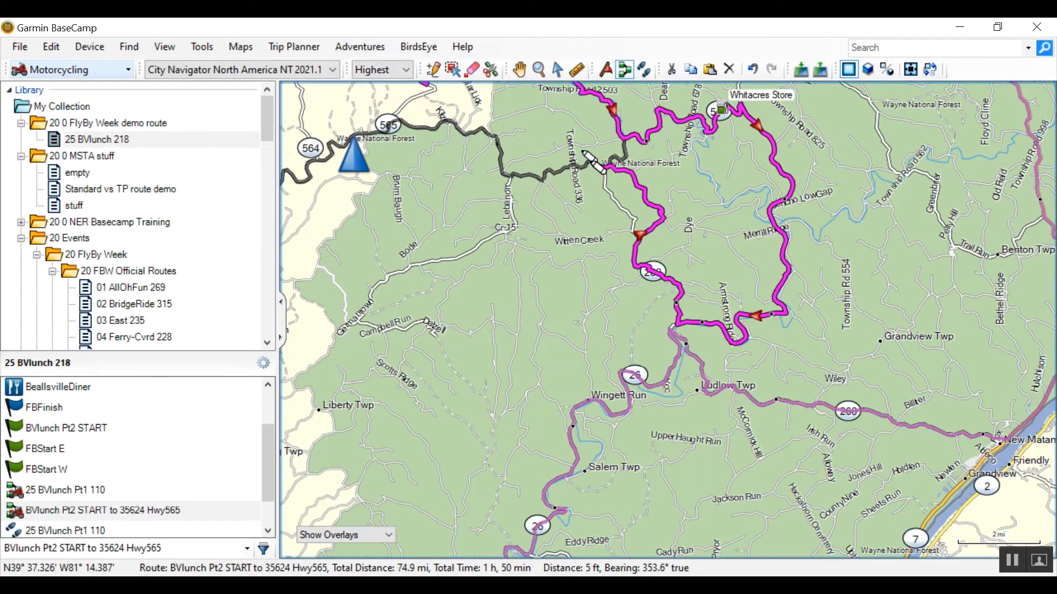
key("ctrl+z")
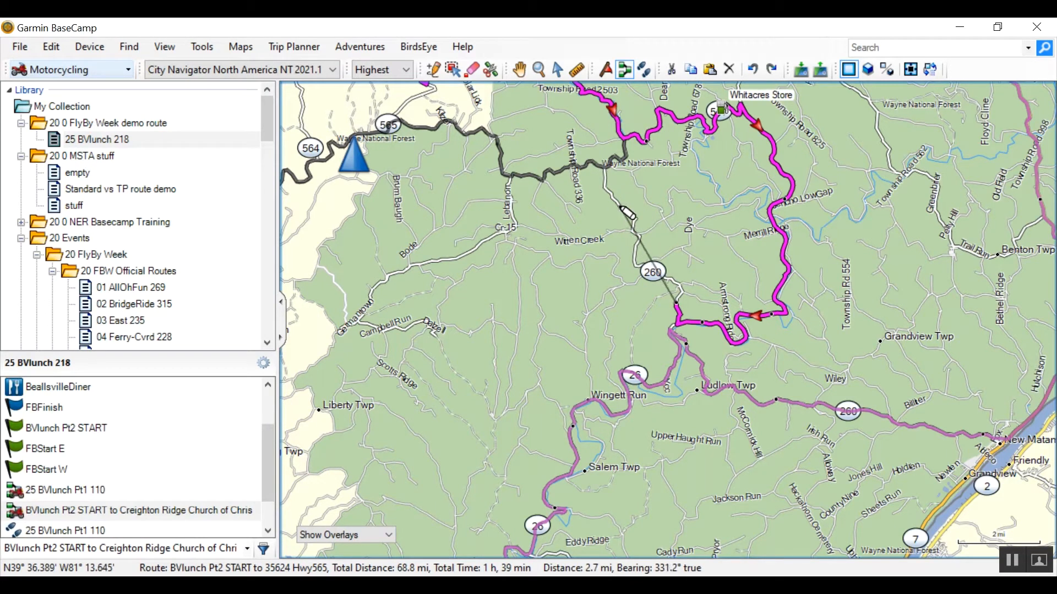
left_click(628, 216)
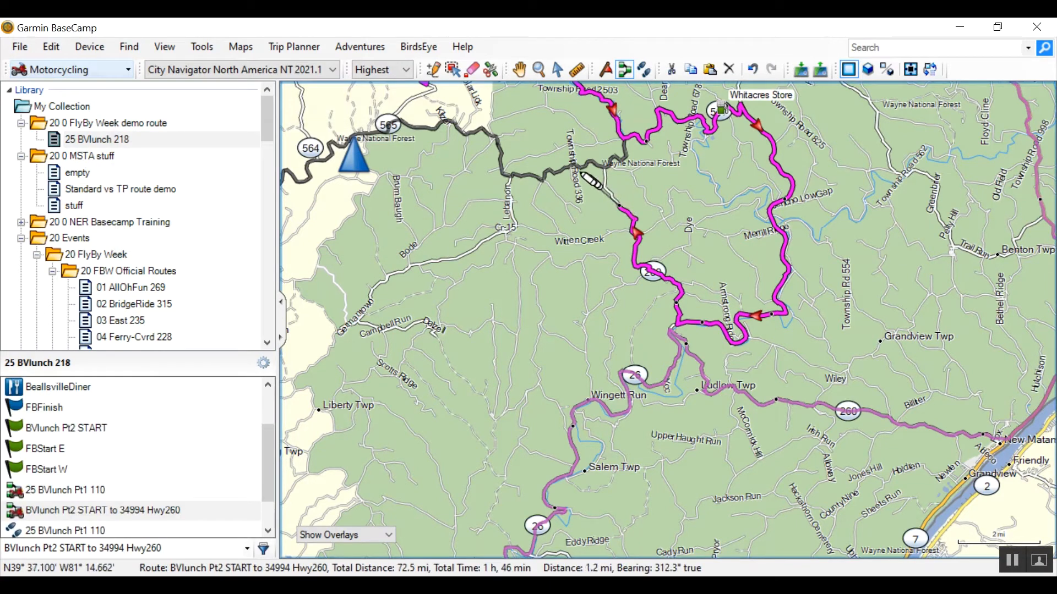
left_click(594, 179)
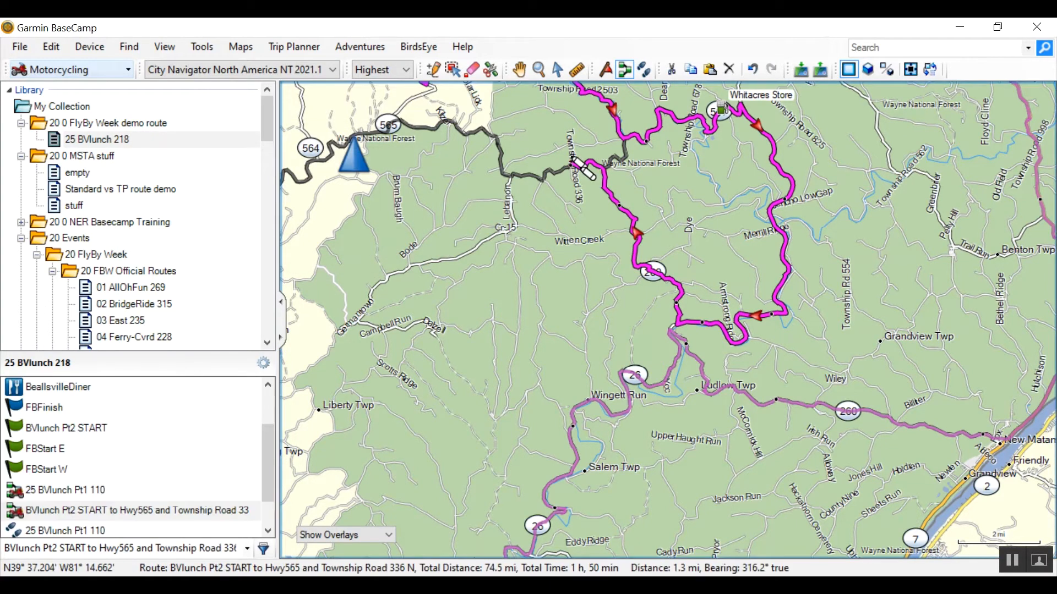
- Continue the route west along Highway 565 and on southwest, placing points on the Tour1 Pt2 89 track
key("Left")
key("Left")
left_click(735, 151)
left_click(655, 128)
left_click(540, 167)
left_click(500, 208)
left_click(488, 274)
left_click(455, 349)
left_click(456, 418)
- Trace the remaining track south past Devola and around the east side of Marietta
left_click(511, 219)
left_click(466, 257)
left_click(497, 325)
left_click(559, 328)
left_click(606, 363)
left_click(583, 460)
left_click(552, 478)
- End the route at the FBFinish waypoint southeast of Marietta and leave the route tool
key("Left")
key("Left")
key("Down")
key("Down")
key("Down")
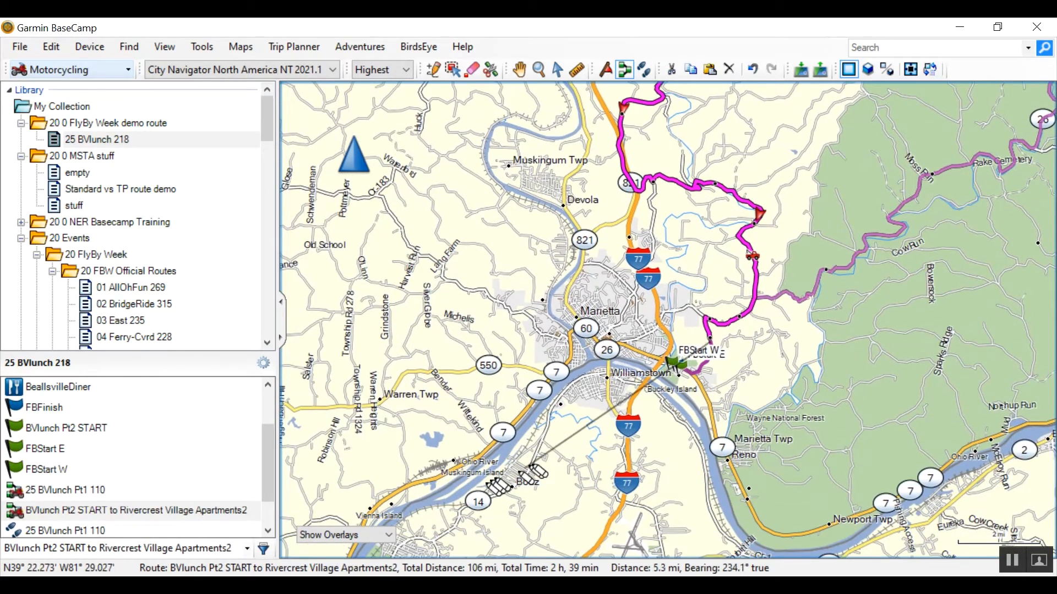
scroll(683, 363, "up", 3)
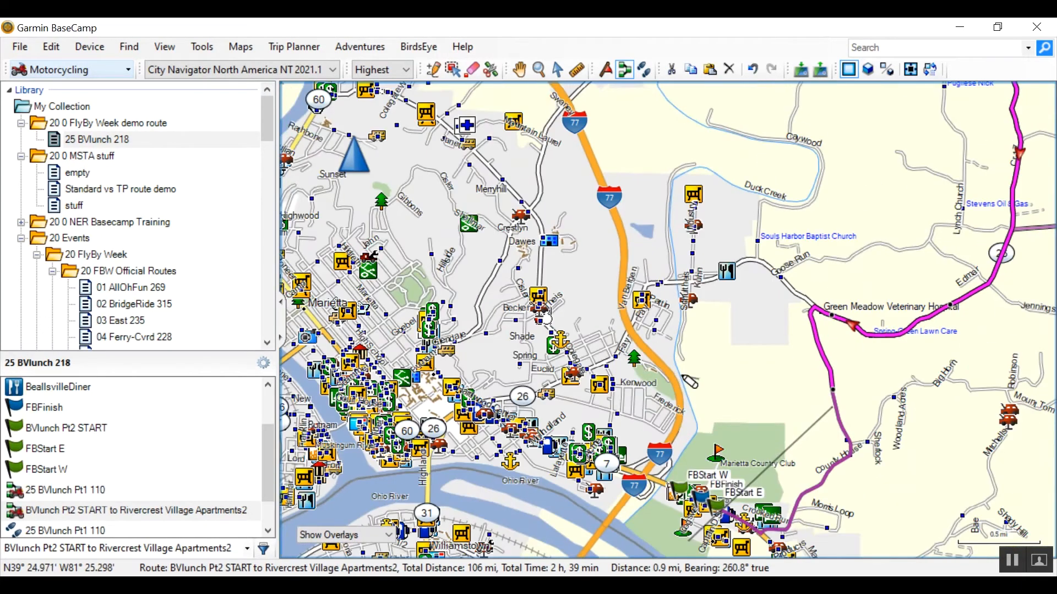
left_click(704, 495)
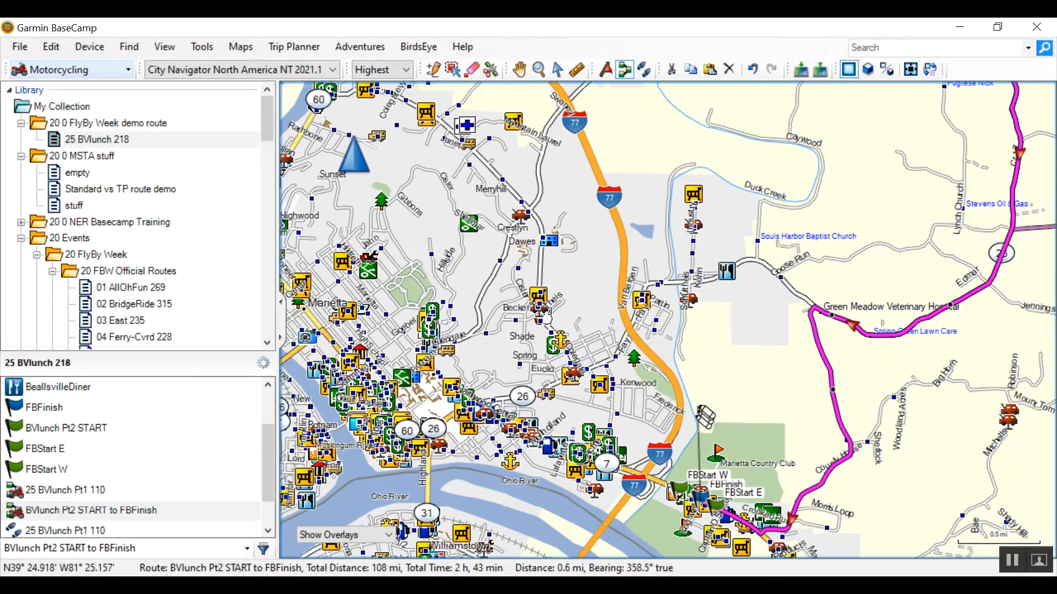
key("Escape")
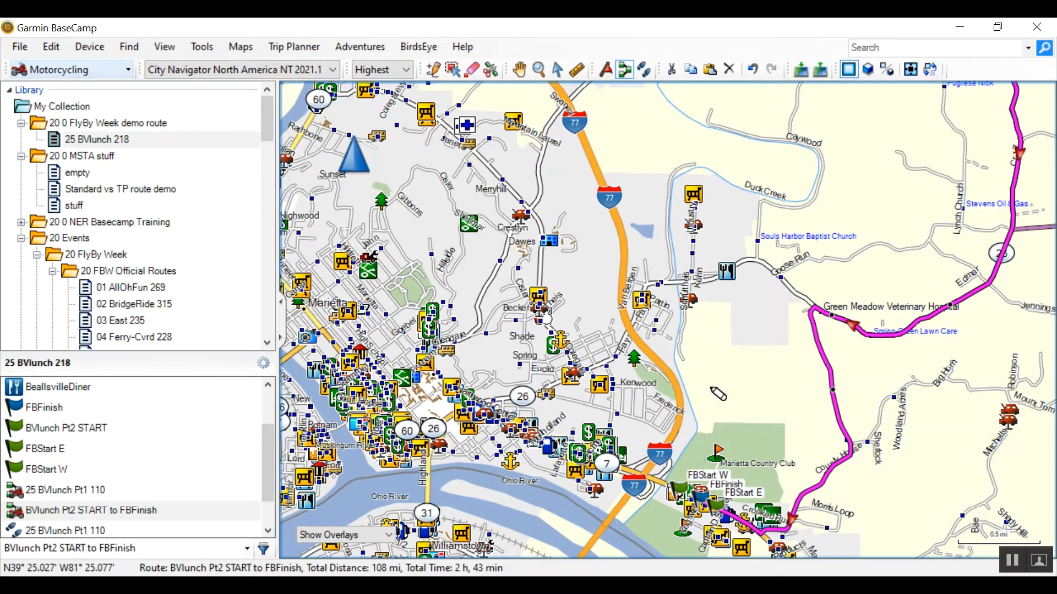
key("Escape")
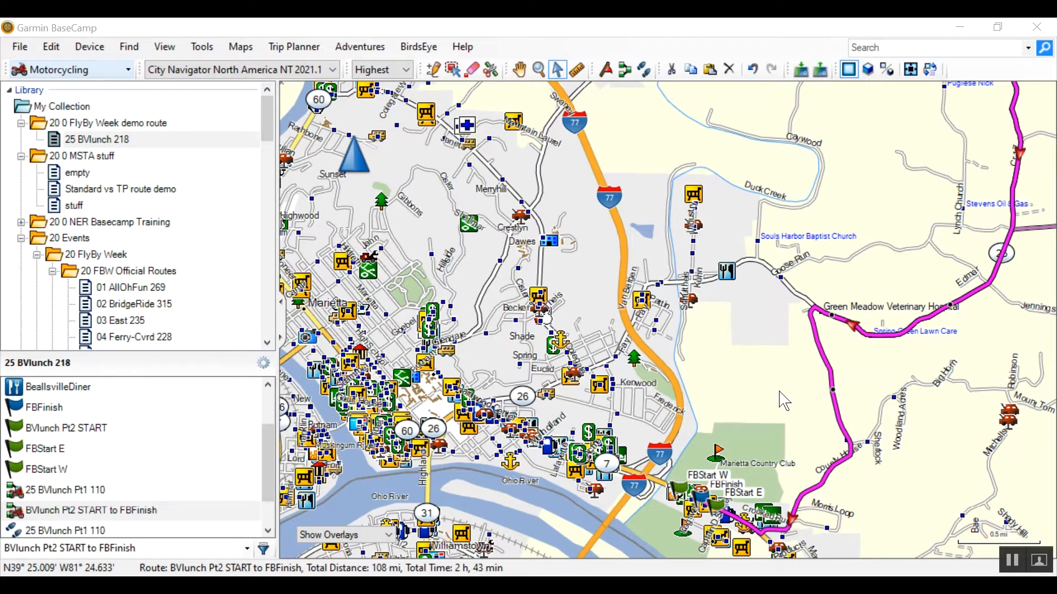
- Open the BVlunch Pt2 START to FBFinish route's properties and schedule the starting point's departure for 1:15 PM
double_click(15, 514)
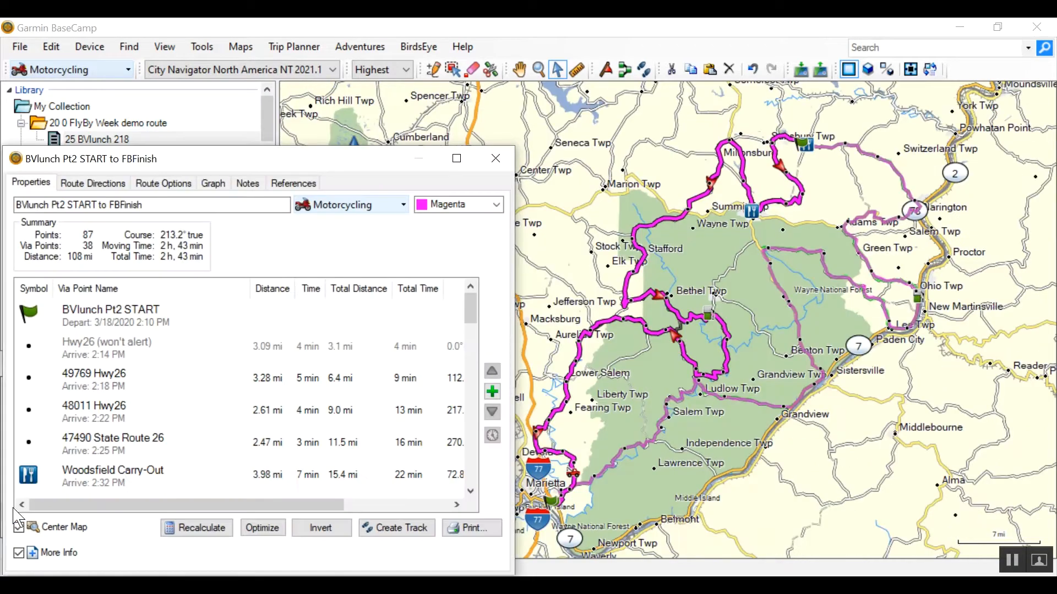
left_click(146, 321)
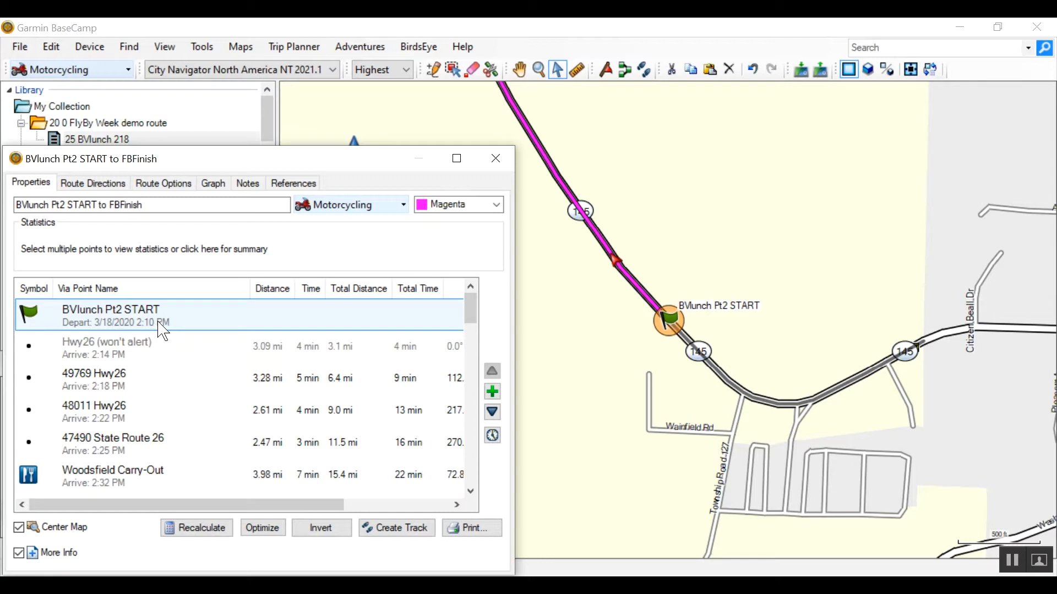
double_click(155, 325)
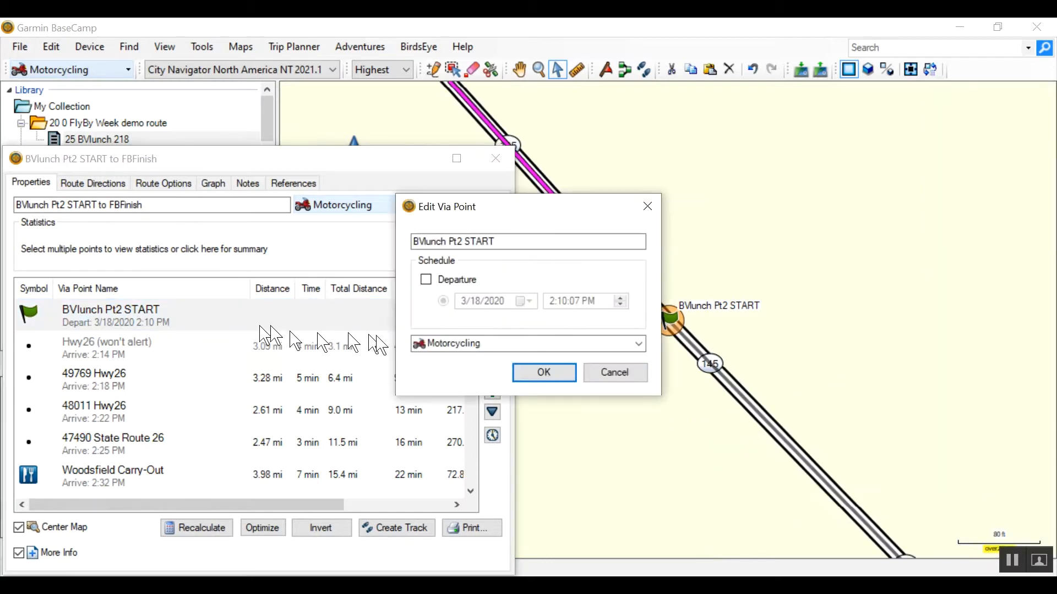
left_click(425, 280)
left_click(553, 301)
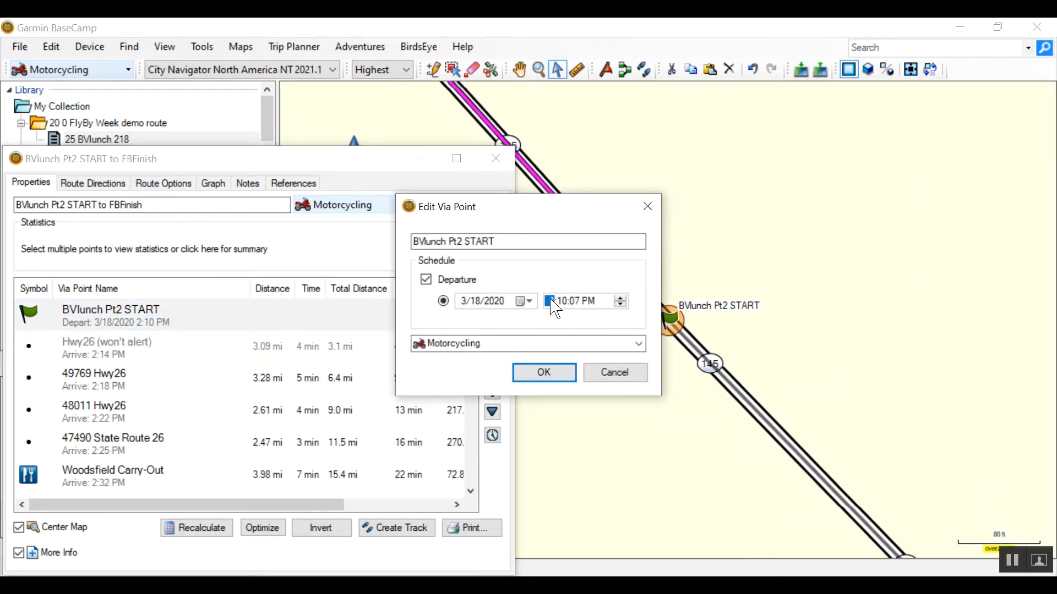
type("1")
left_click(563, 301)
type("150")
left_click(559, 380)
- Schedule a departure at the Whitacres Store via point with a layover time of 00:20
left_click_drag(471, 311, 469, 368)
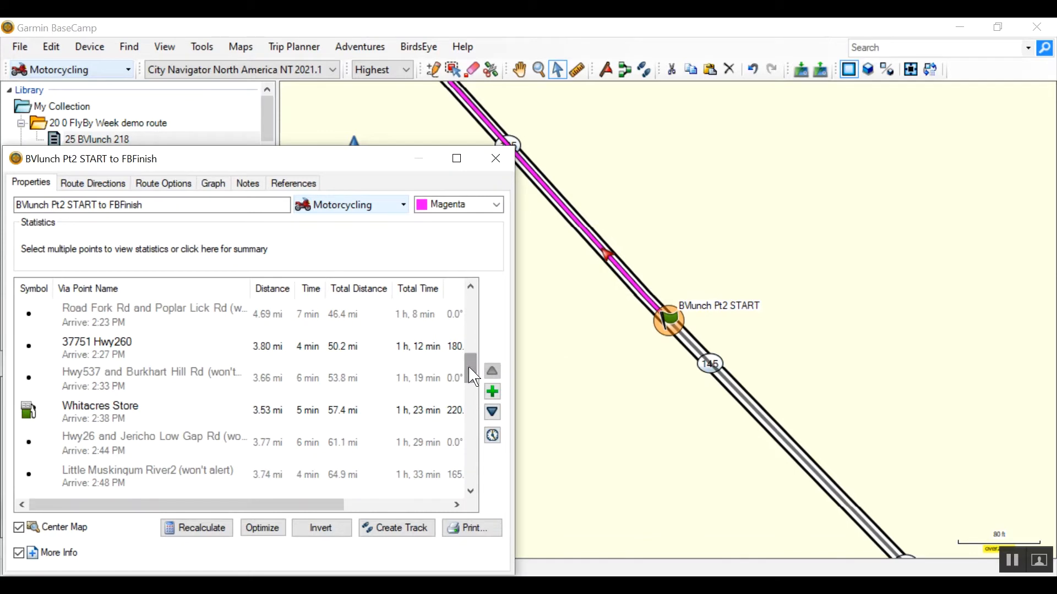
double_click(100, 417)
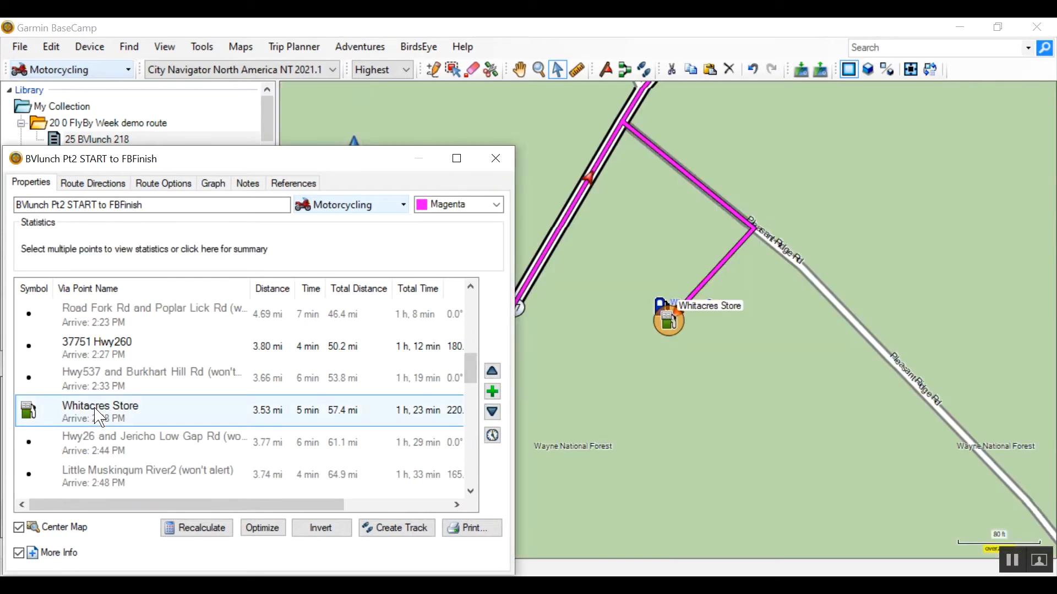
left_click(426, 297)
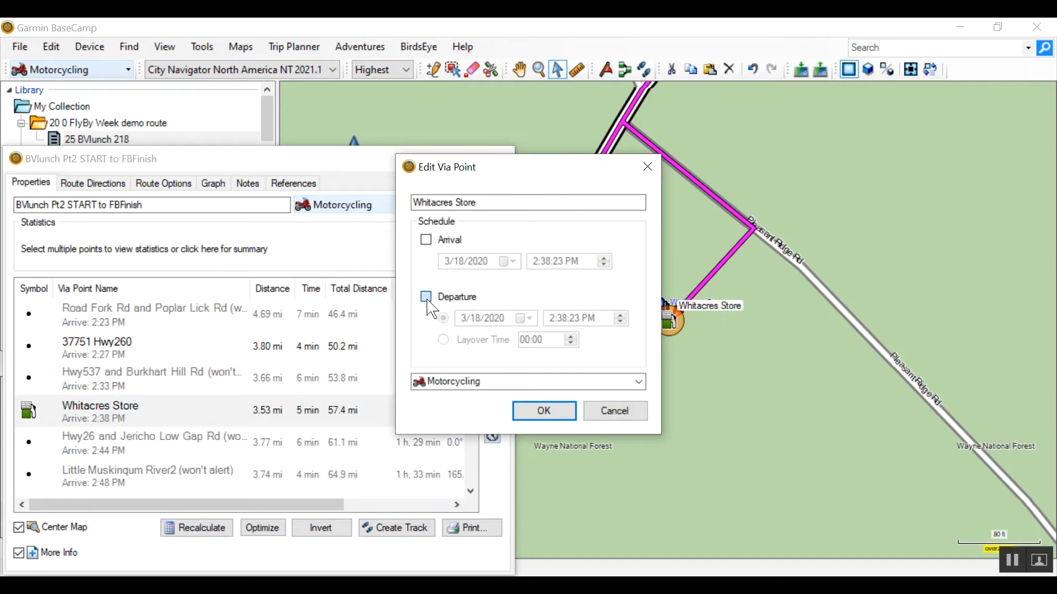
left_click(443, 340)
left_click(539, 341)
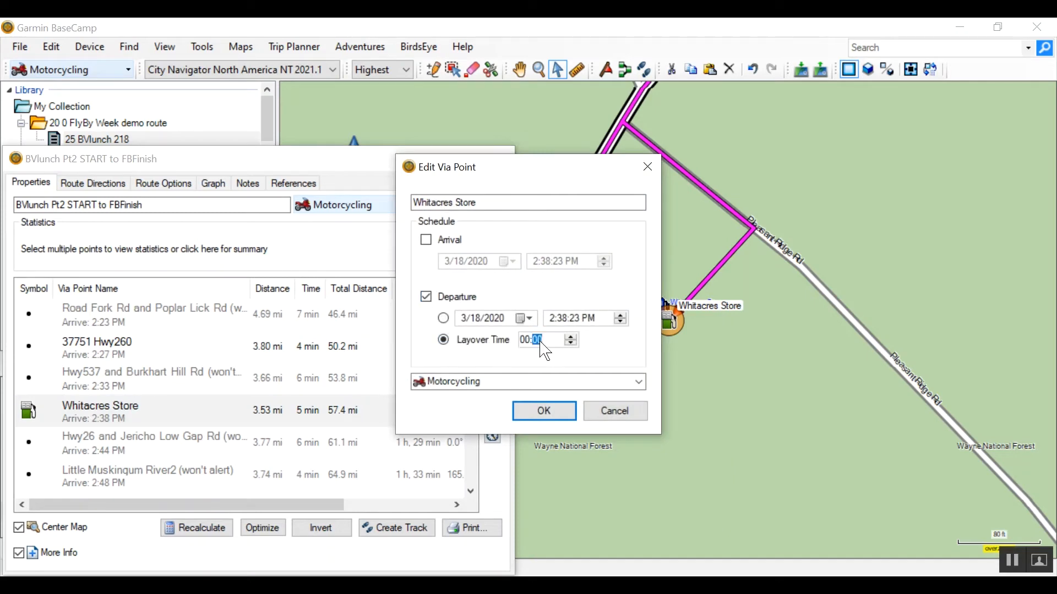
left_click(538, 410)
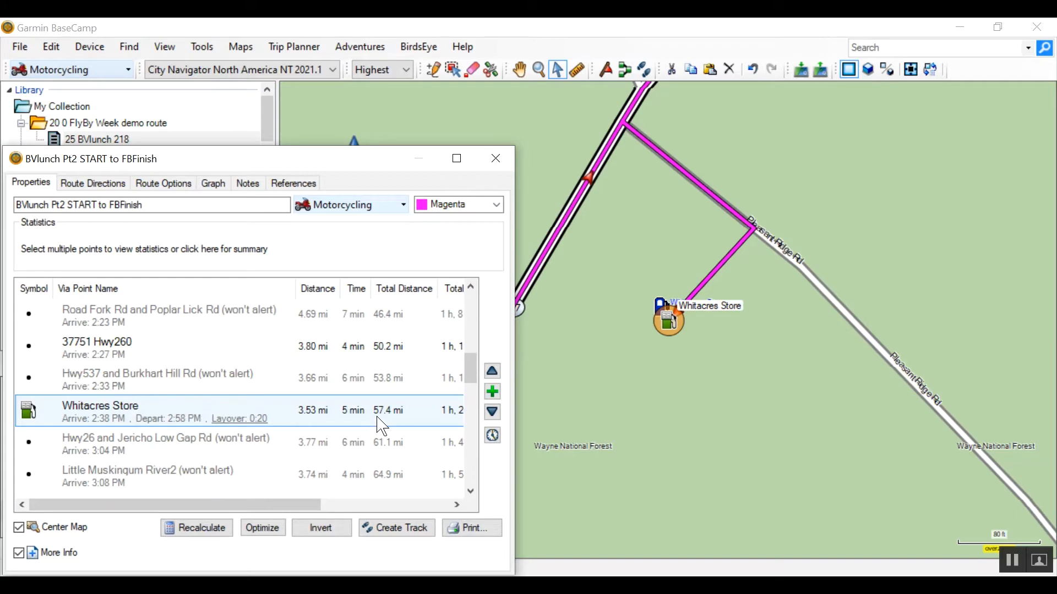
- Rename the Whitacres Store via point to 165 MILES GAS
double_click(82, 410)
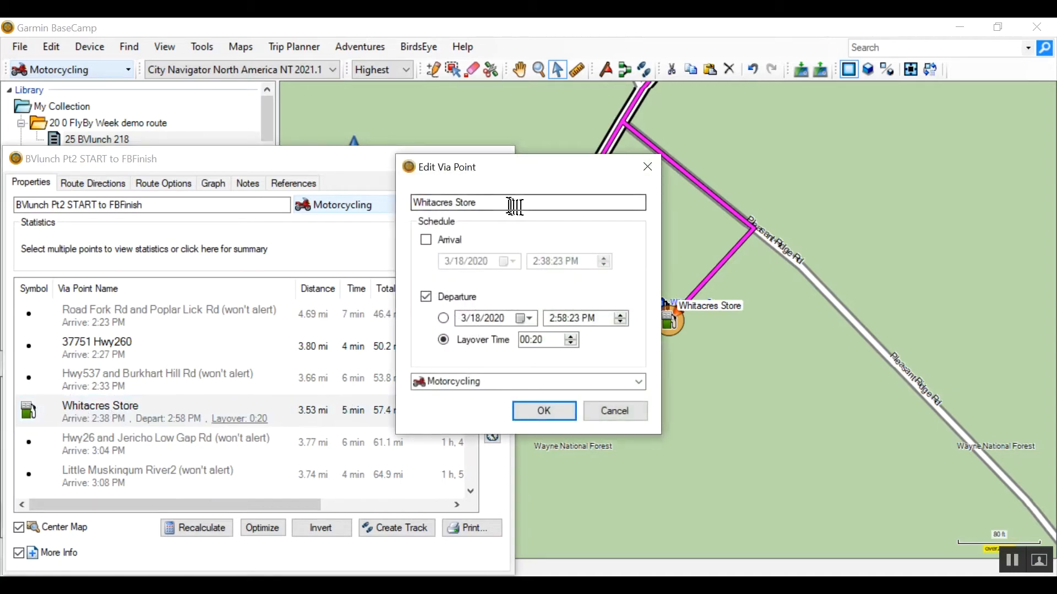
left_click_drag(490, 202, 404, 215)
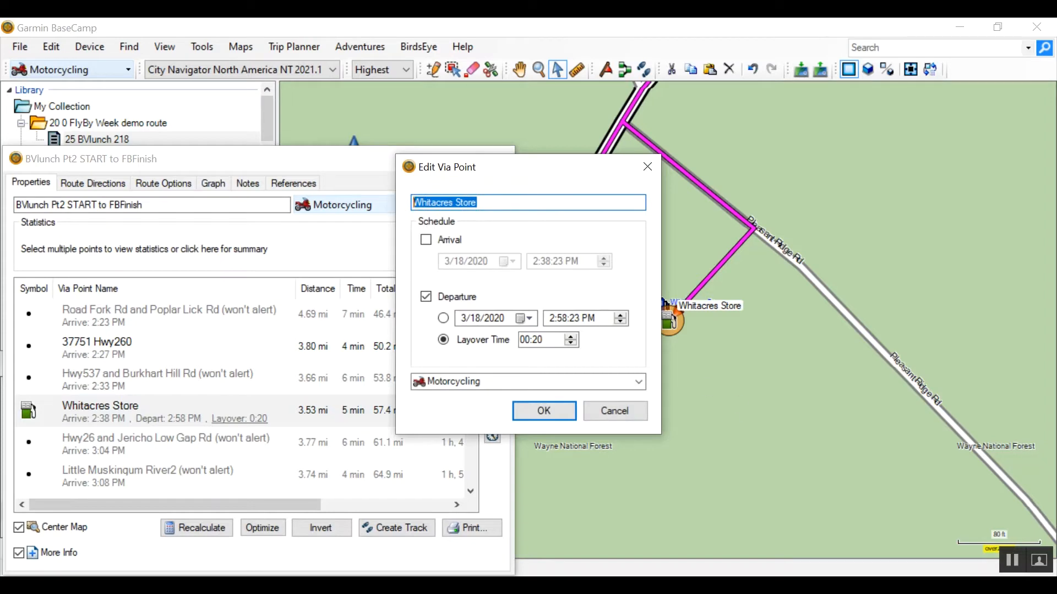
type("165 MILE")
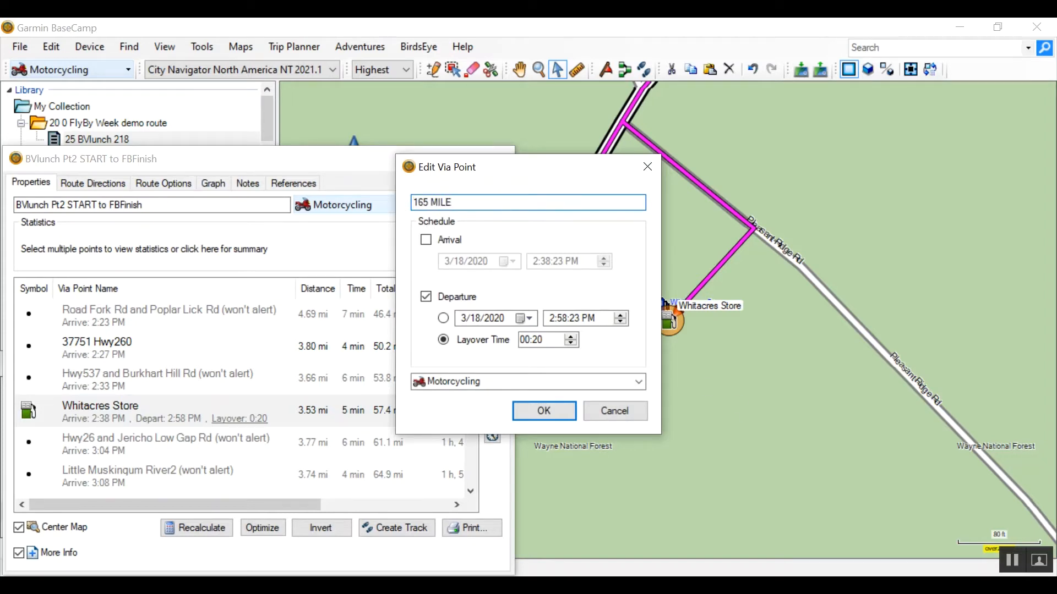
type("S GAS")
left_click(543, 412)
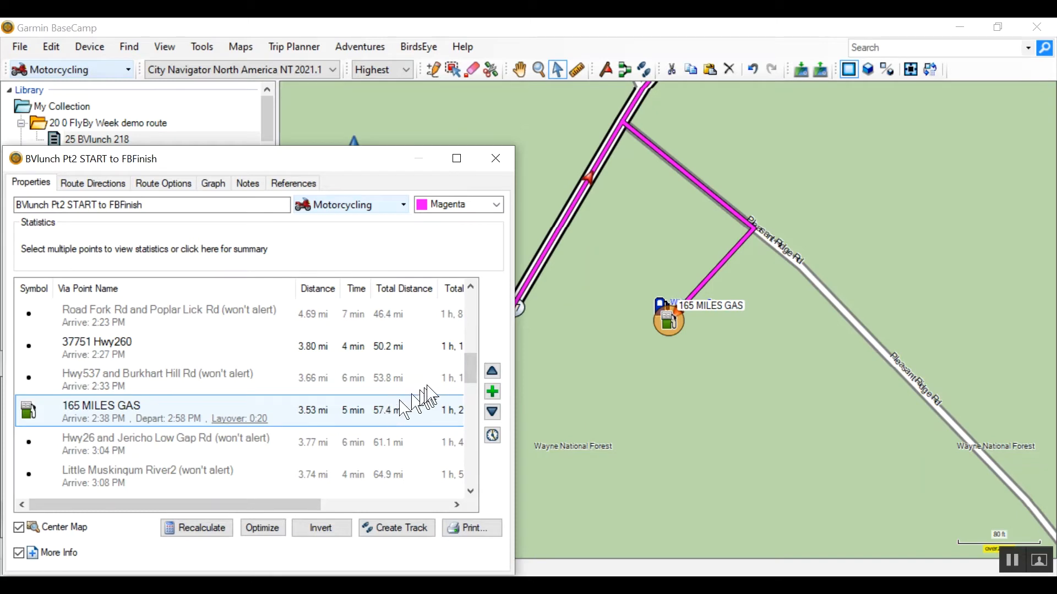
- Rename the Hwy1451 via point to 138 MILES
left_click_drag(470, 367, 471, 358)
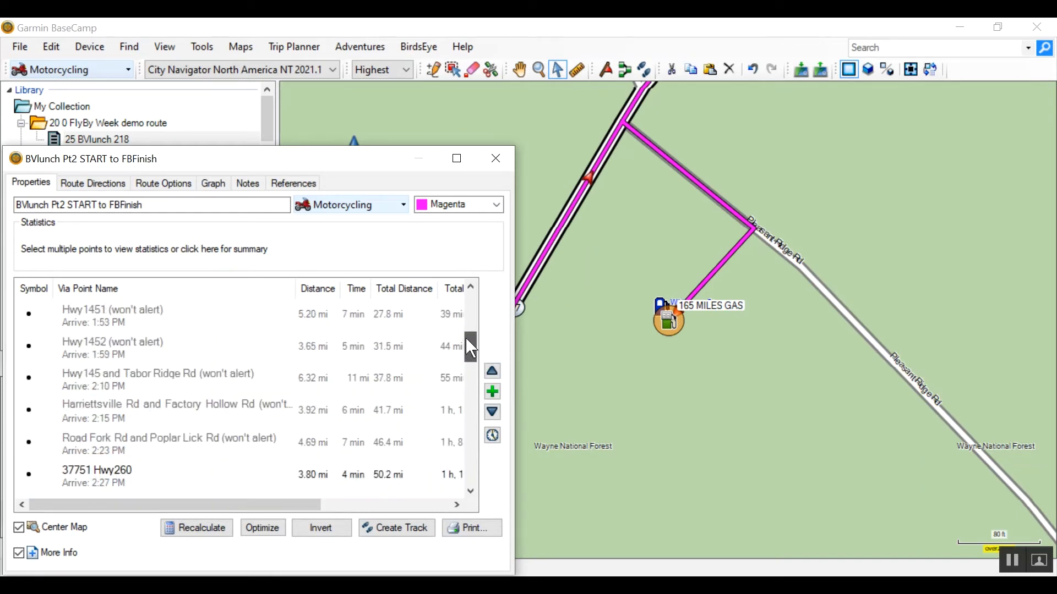
double_click(117, 317)
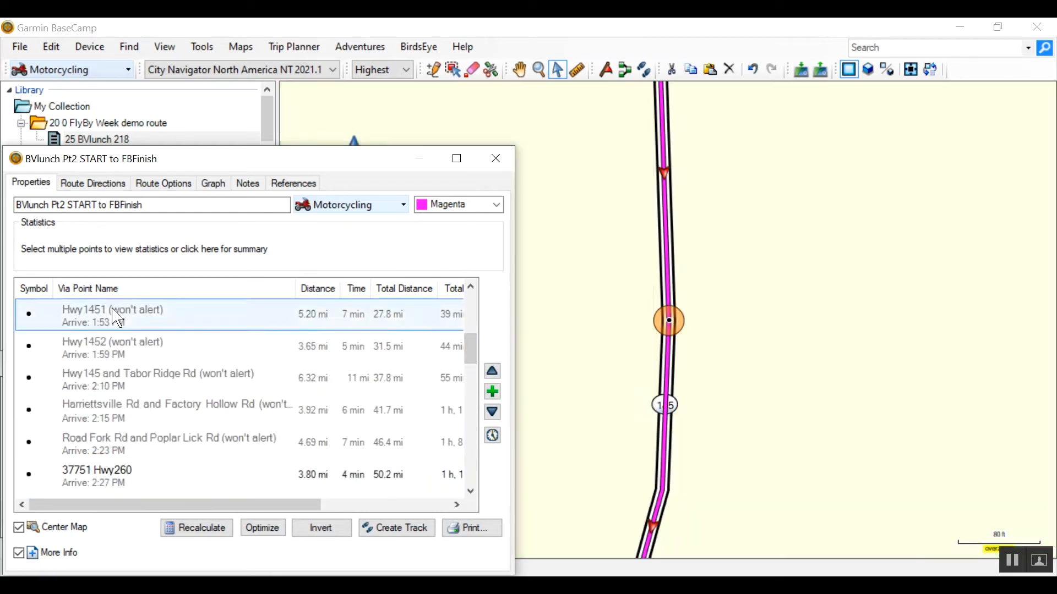
left_click_drag(457, 201, 352, 184)
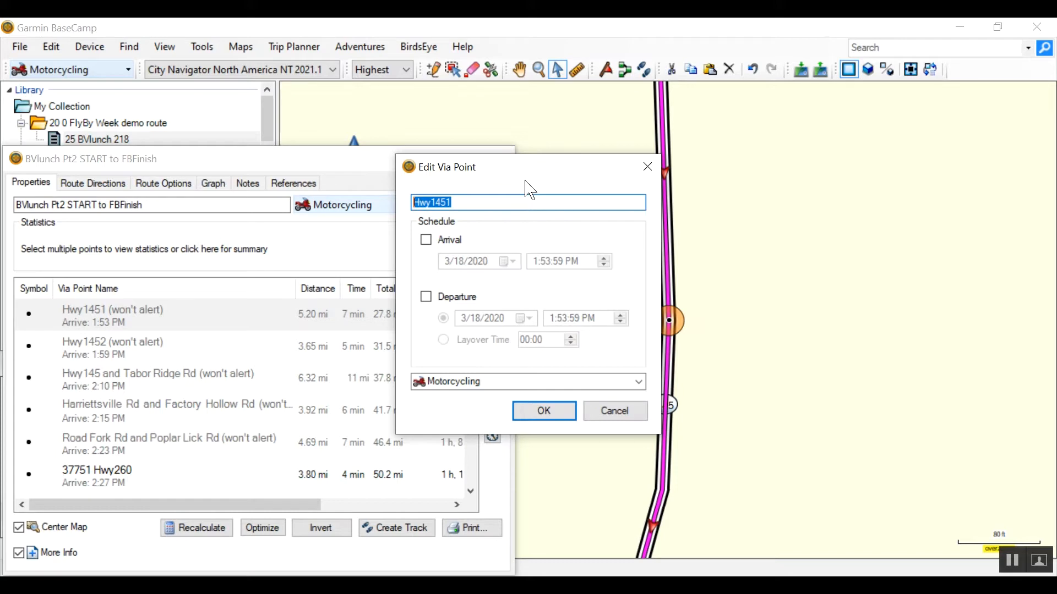
type("138 MILES")
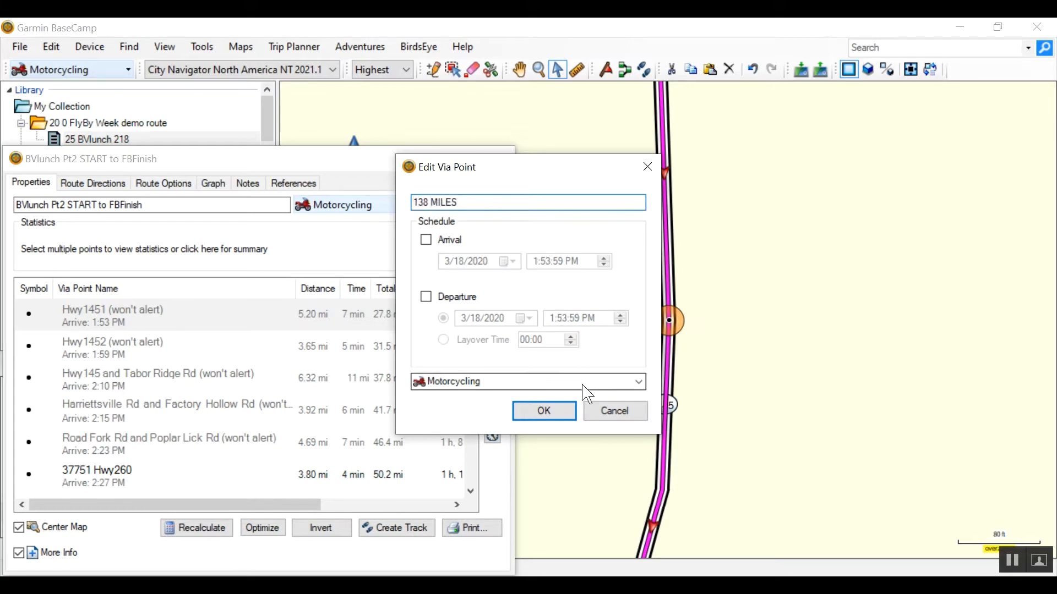
left_click(544, 411)
left_click_drag(472, 359, 478, 478)
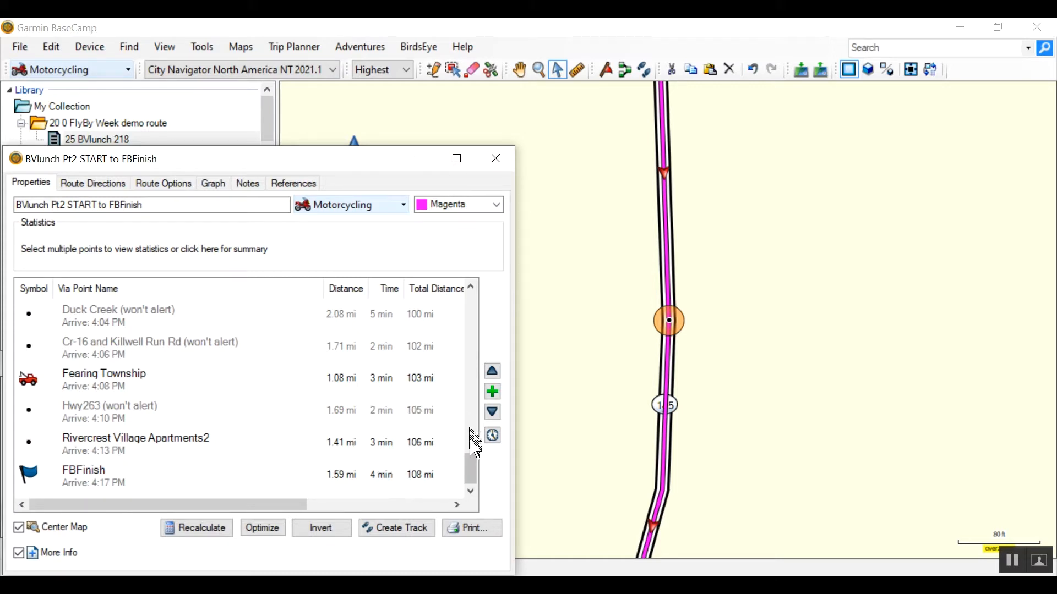
left_click_drag(472, 470, 473, 435)
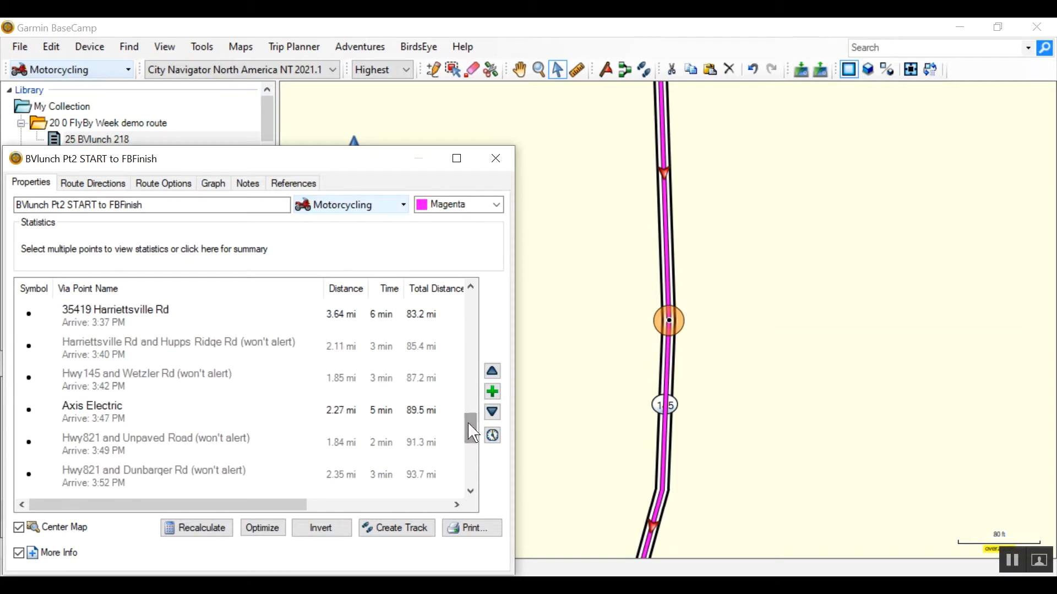
left_click_drag(469, 424, 476, 438)
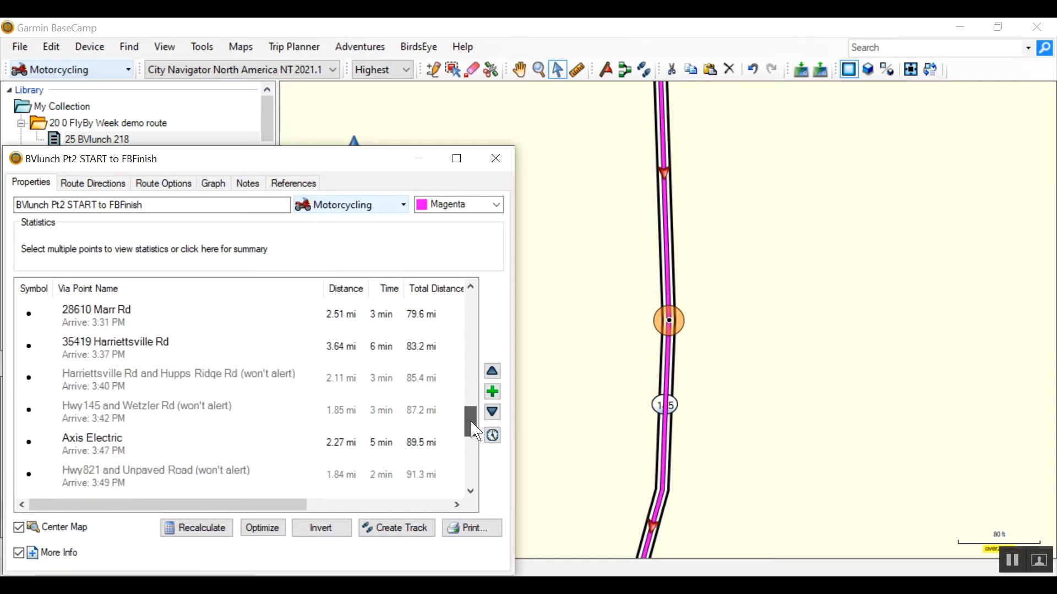
double_click(111, 350)
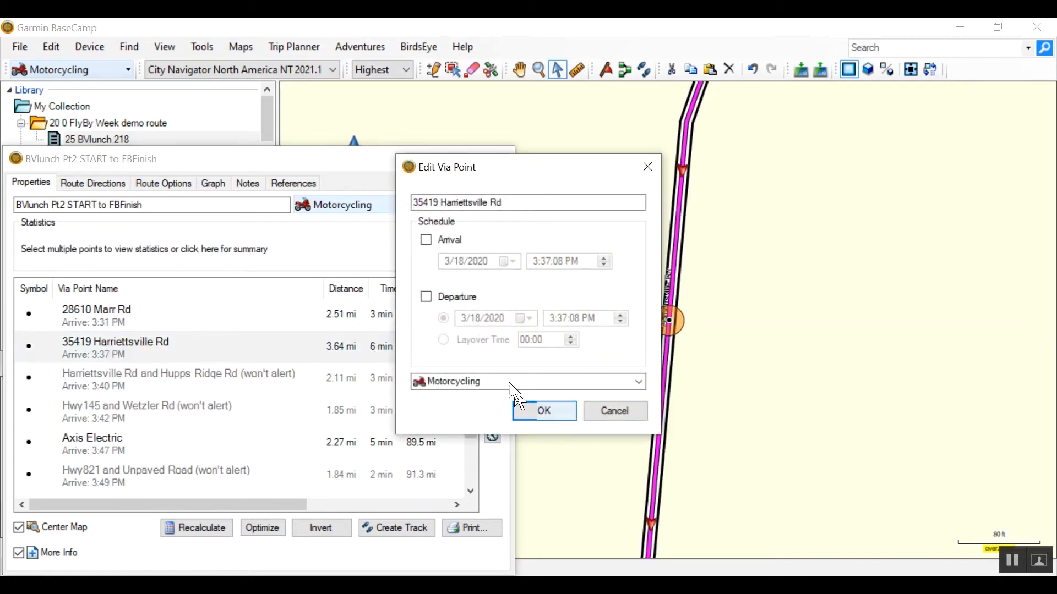
triple_click(462, 202)
type("193 MILE")
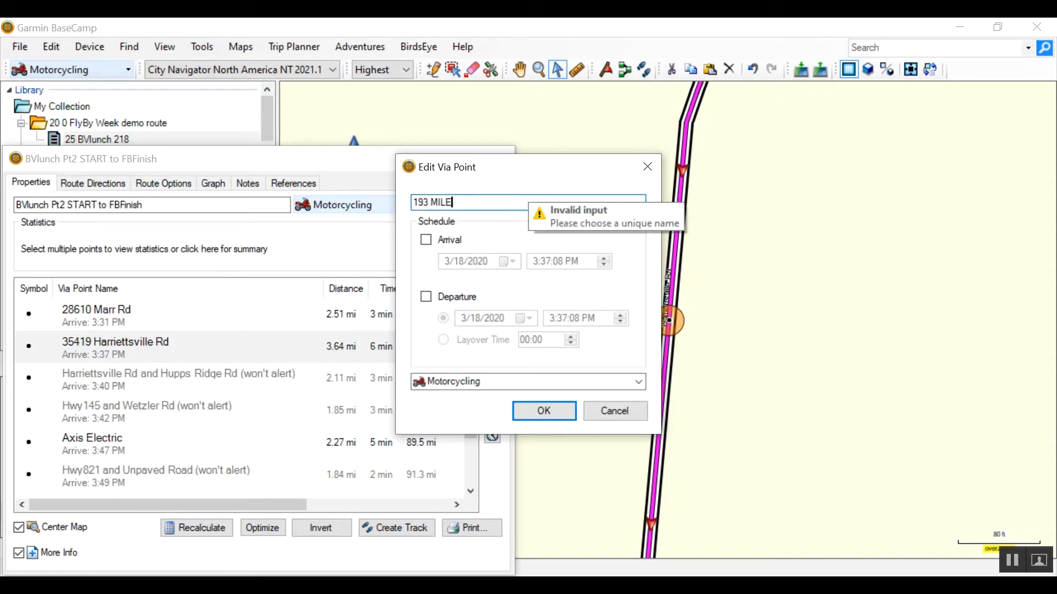
type("S")
left_click(543, 411)
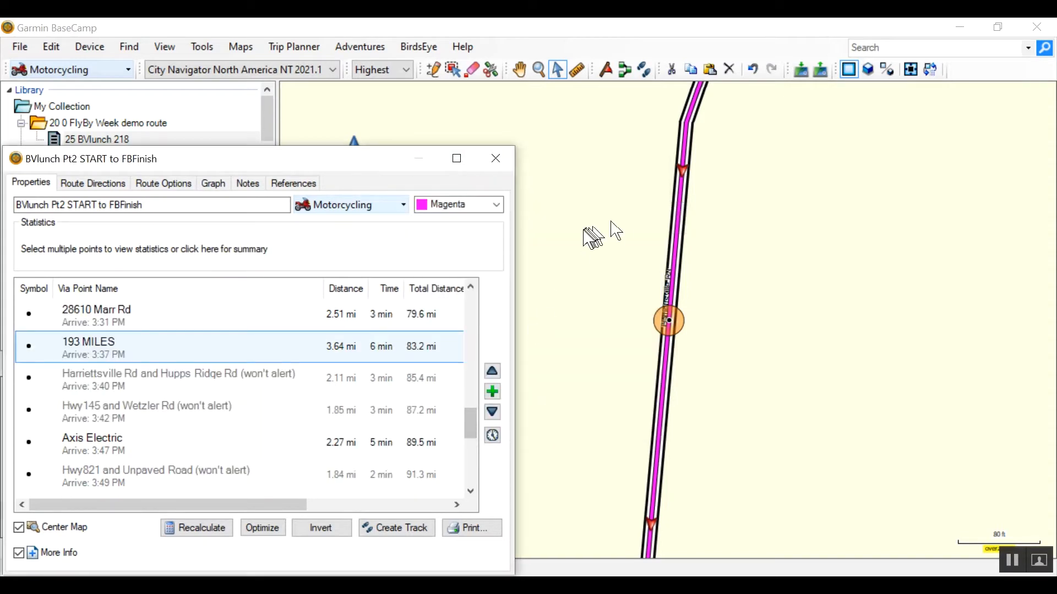
left_click(497, 161)
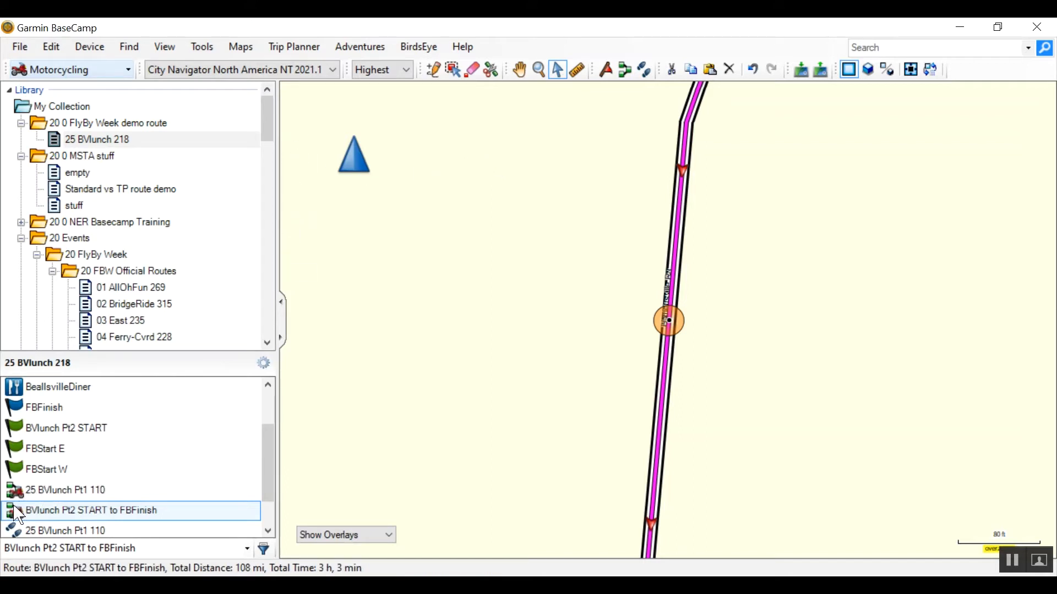
- Rename the BVlunch Pt2 START to FBFinish route as 25 BVlunch Pt2 108, reusing the Pt1 route's name
left_click(53, 493)
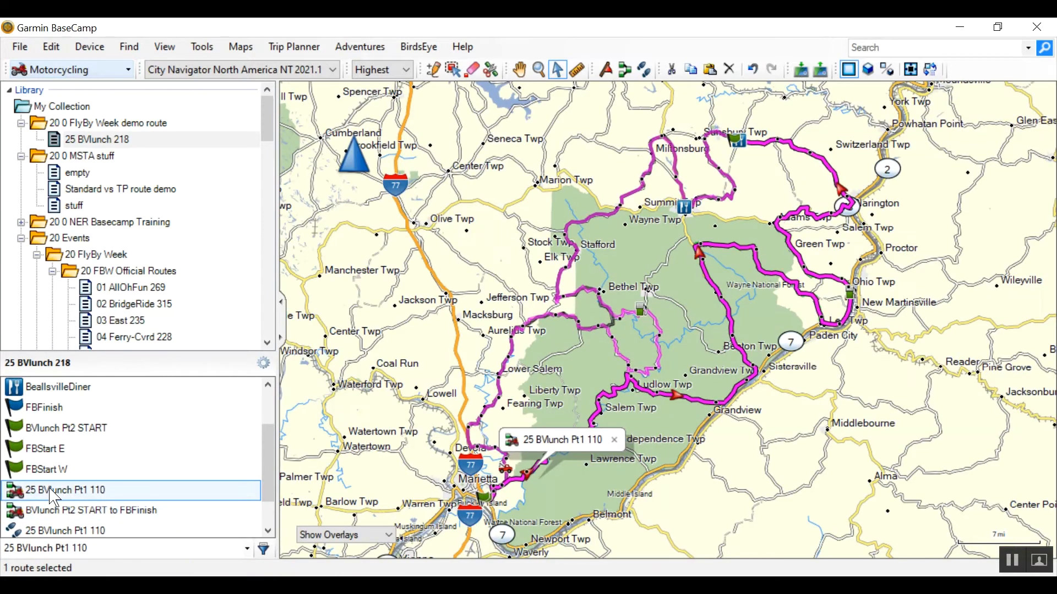
left_click(50, 488)
key("ctrl+c")
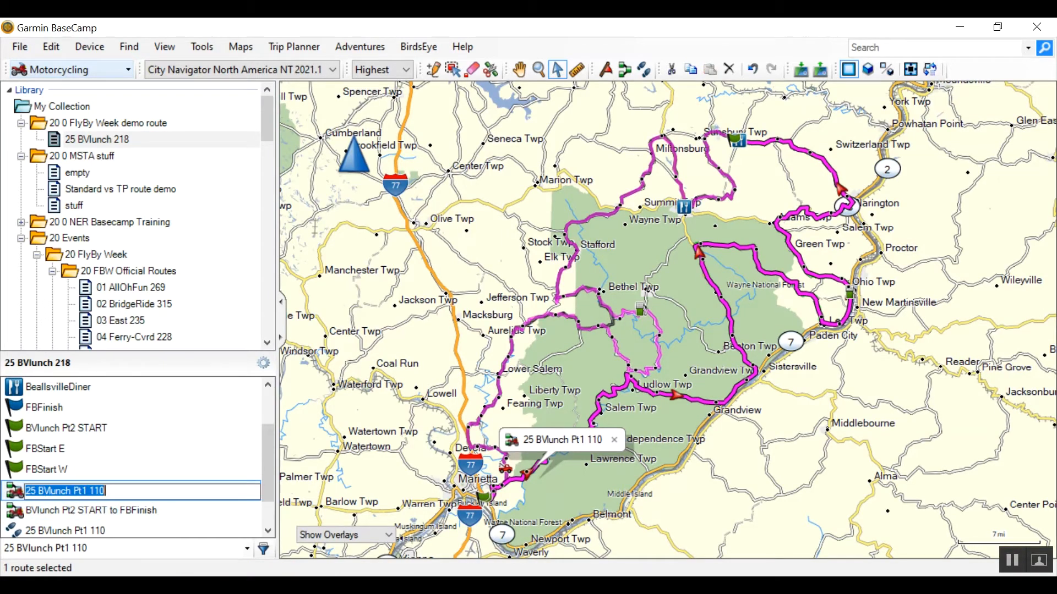
left_click(43, 512)
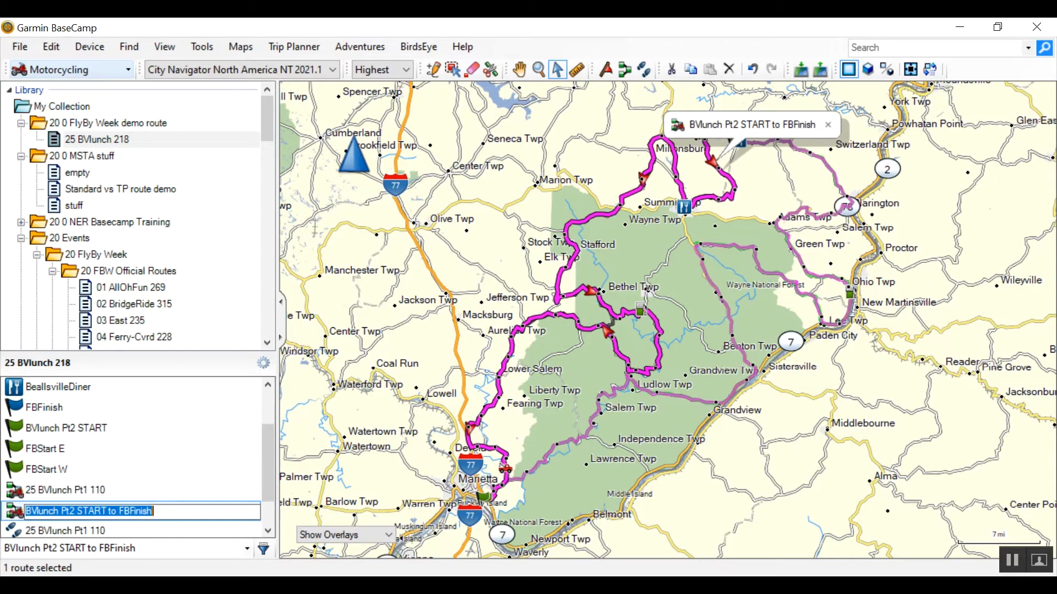
key("ctrl+v")
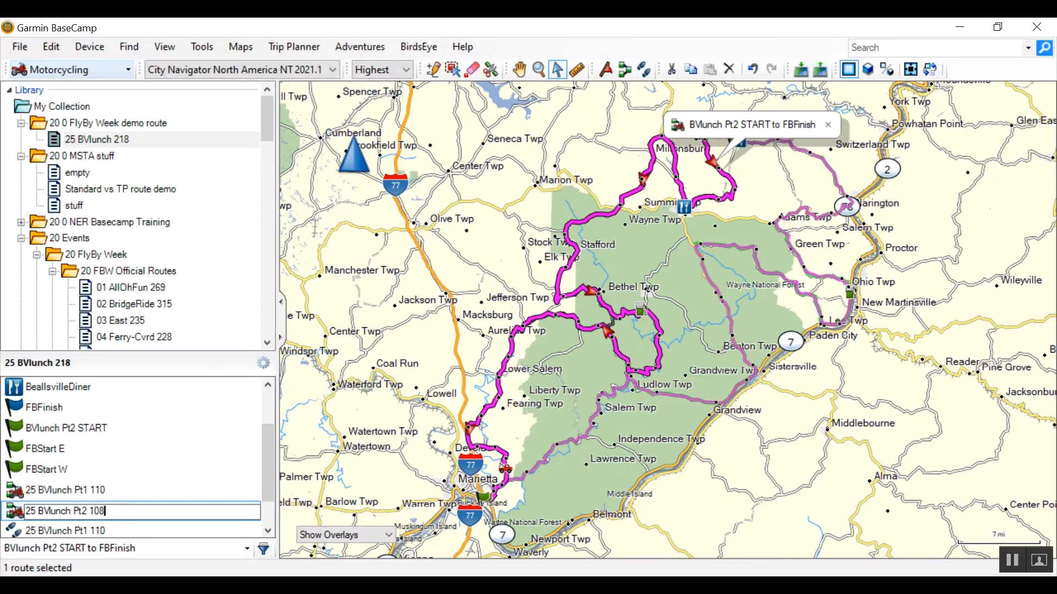
key("Return")
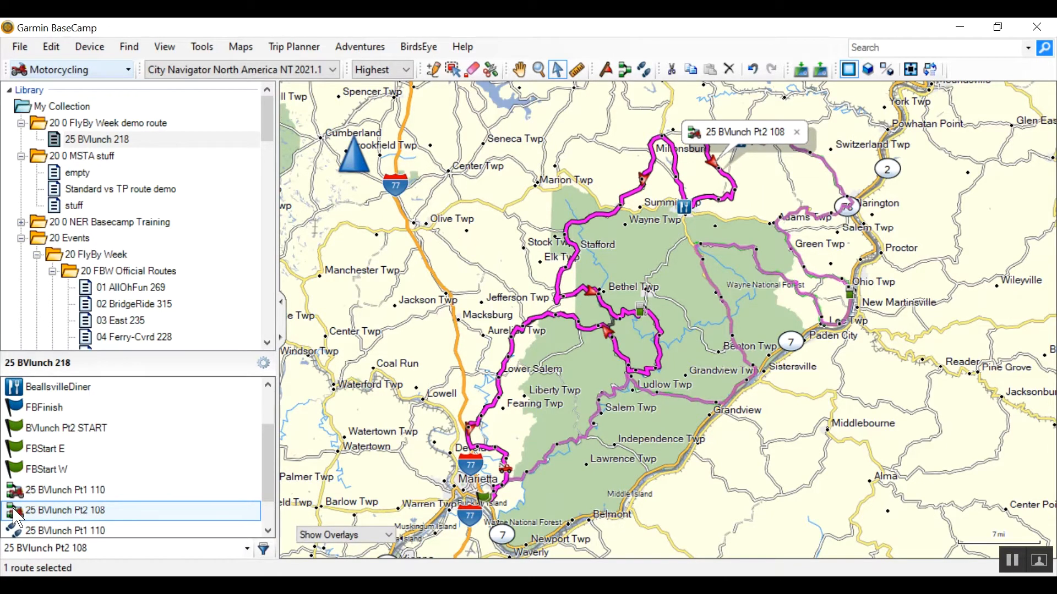
- Create a track from the 25 BVlunch Pt2 108 route and color it green
right_click(13, 510)
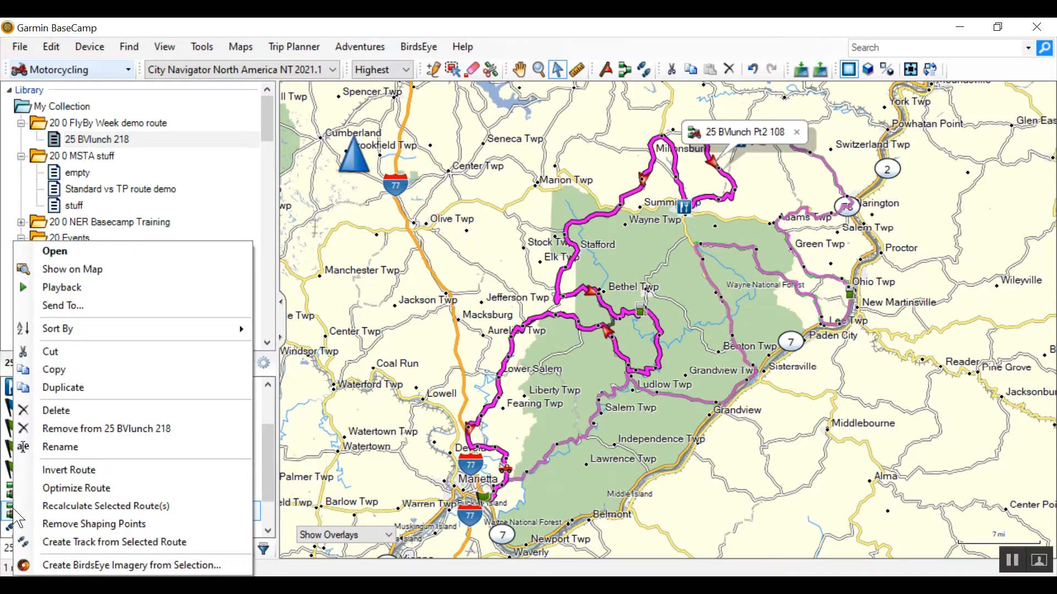
left_click(120, 542)
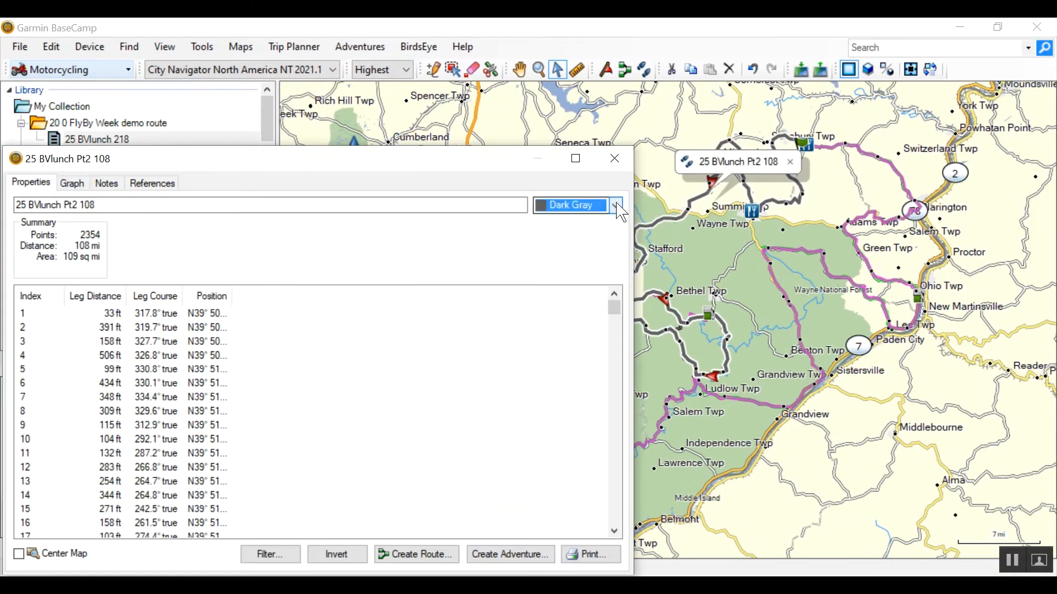
left_click(616, 206)
left_click(559, 344)
left_click(615, 158)
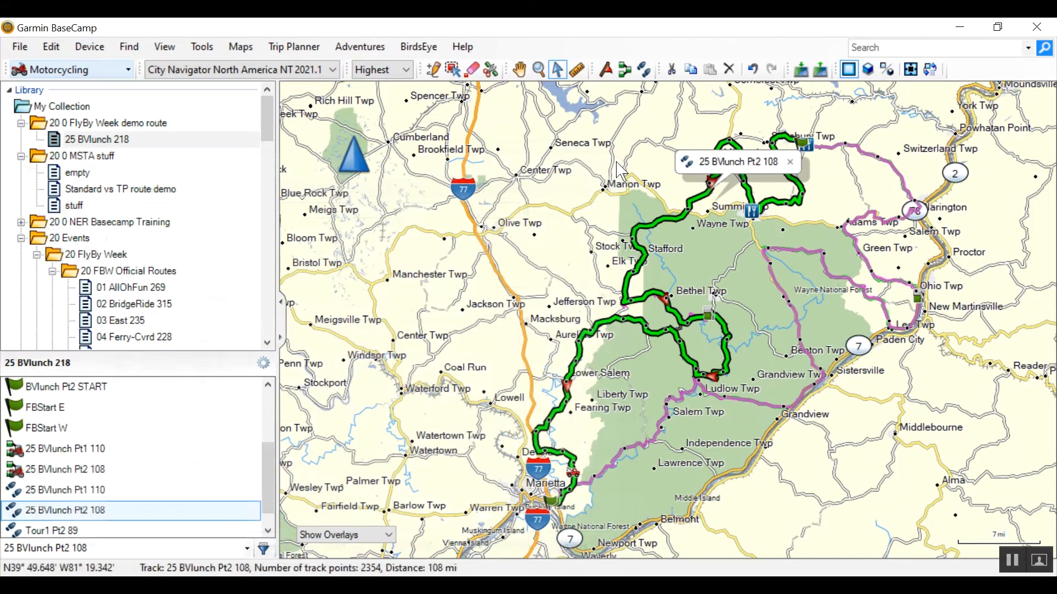
- Open the 25 BVlunch Pt2 108 route and check its via points on the map from BVlunch Pt2 START to Woodsfield Carry-Out
double_click(29, 477)
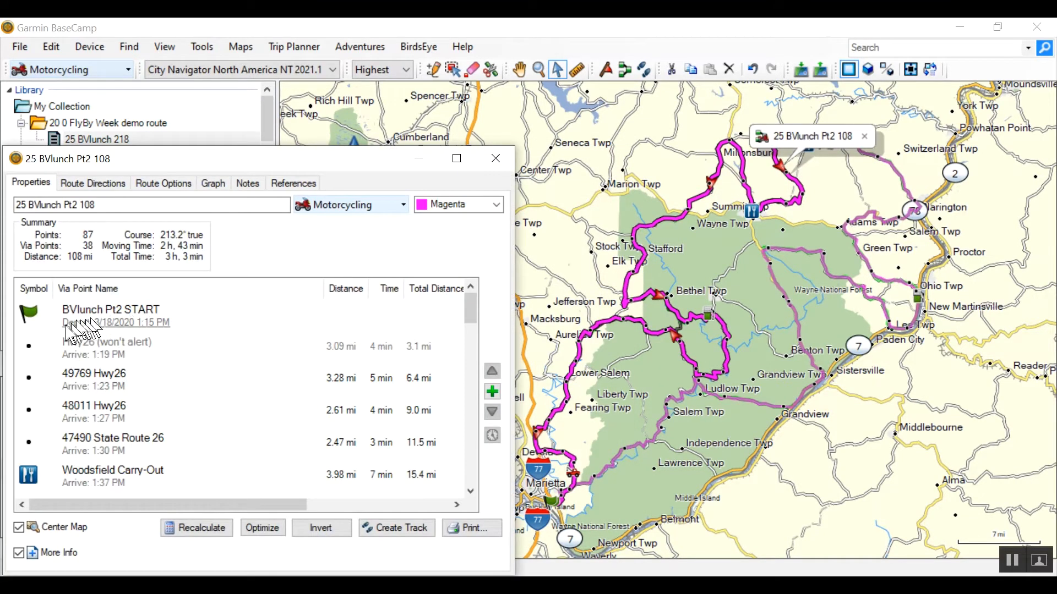
left_click(96, 320)
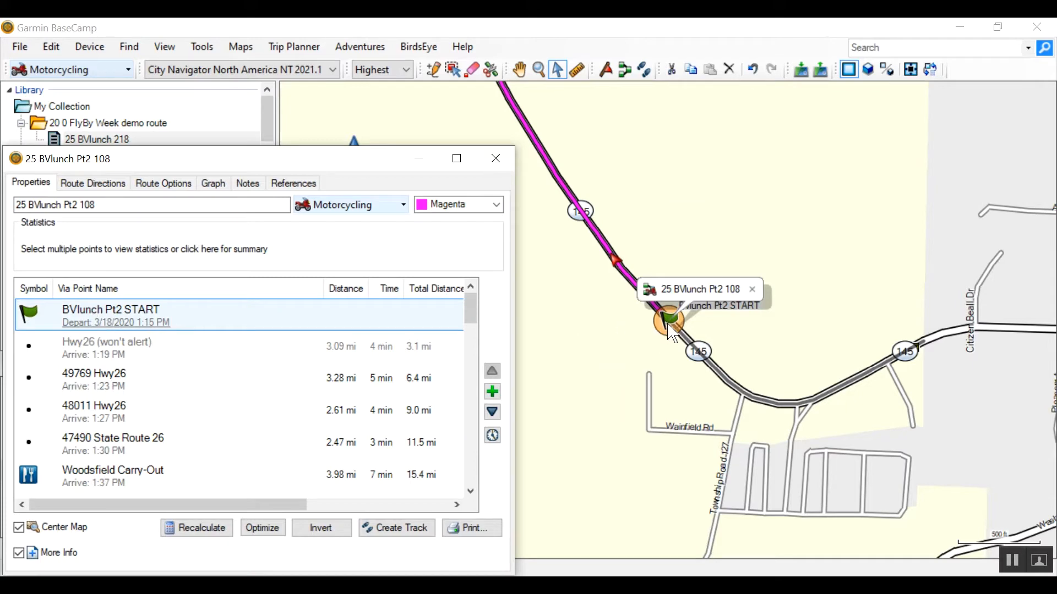
left_click(90, 355)
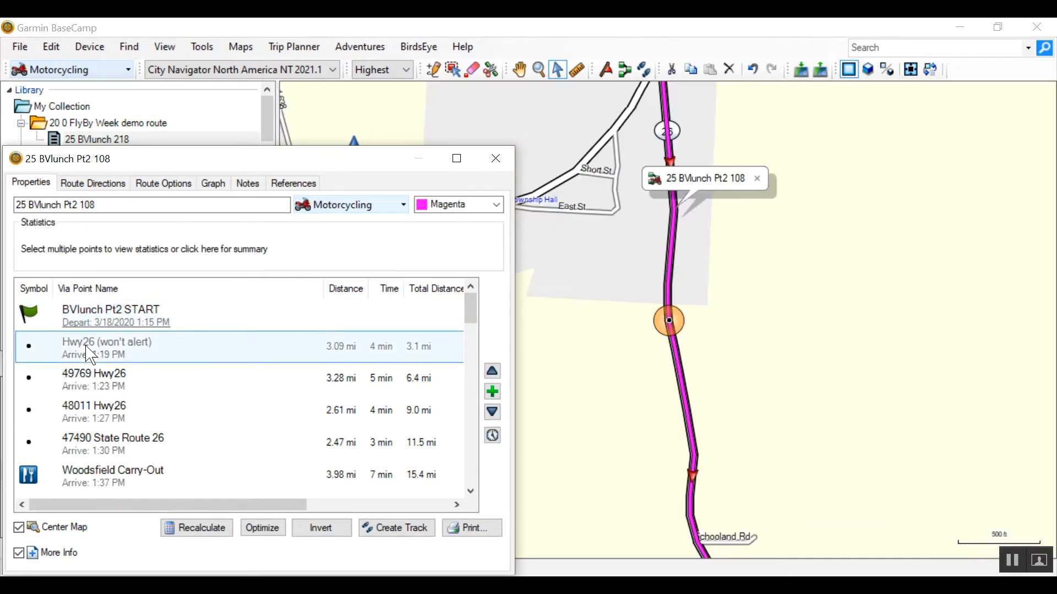
key("Down")
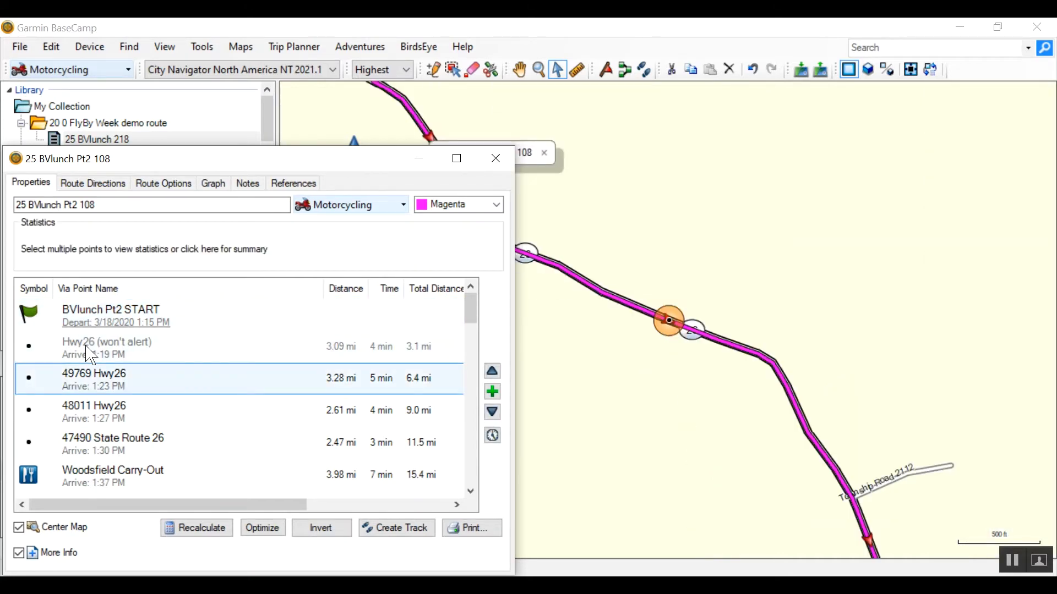
key("Down")
key("Down")
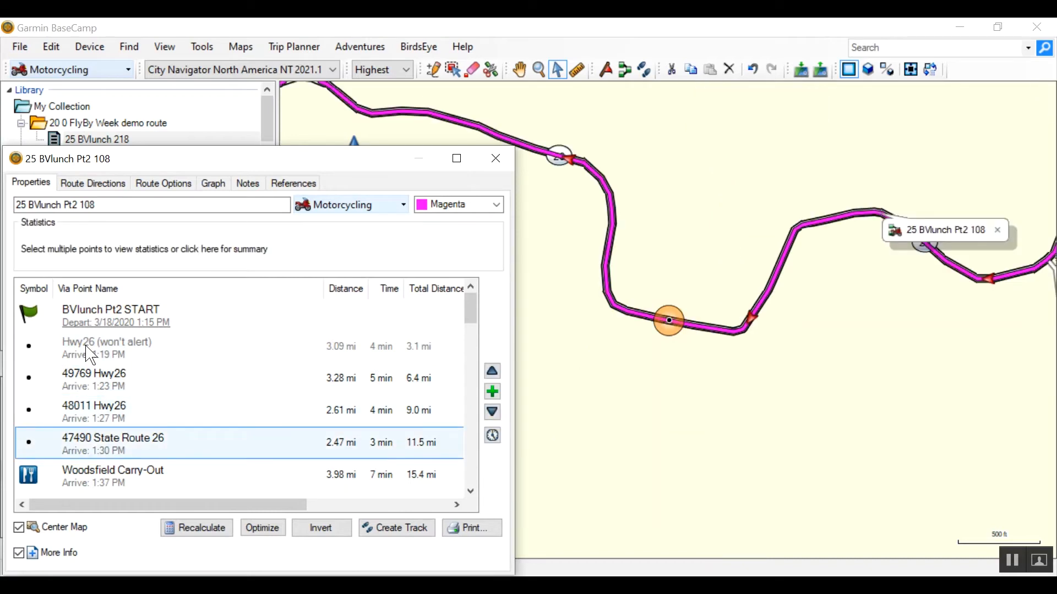
key("Down")
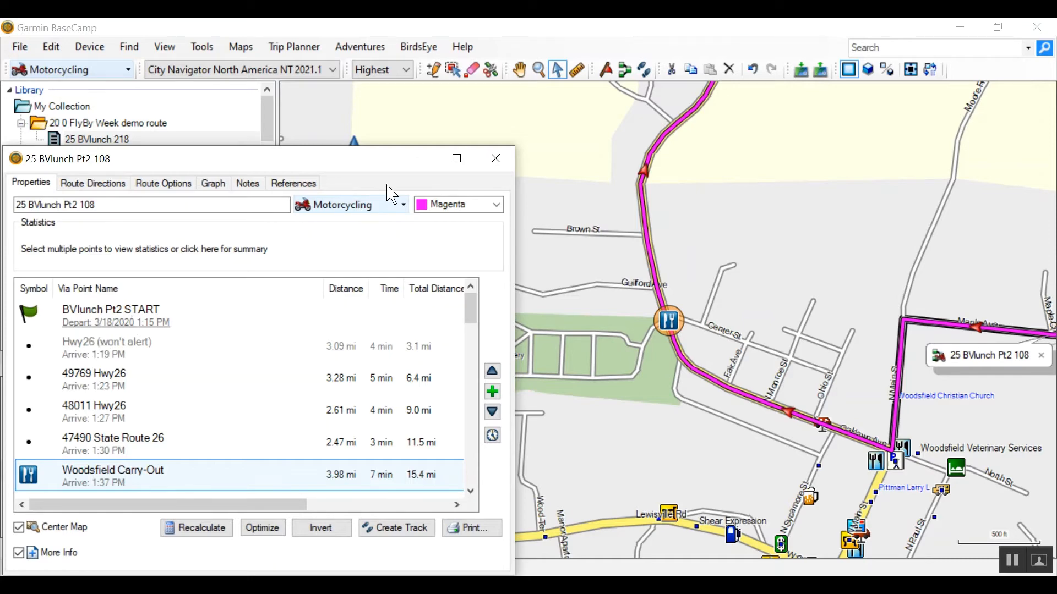
- Insert a via point on Highway 800 north of Woodsfield Carry-Out and end the insertion
left_click(433, 71)
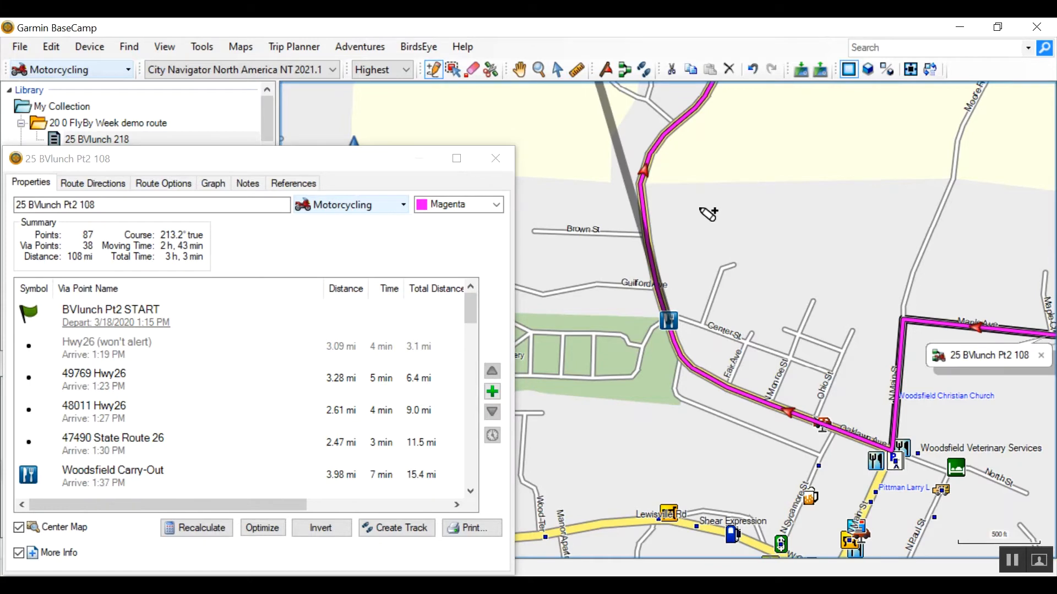
key("Up")
key("Up")
key("Up")
key("Up")
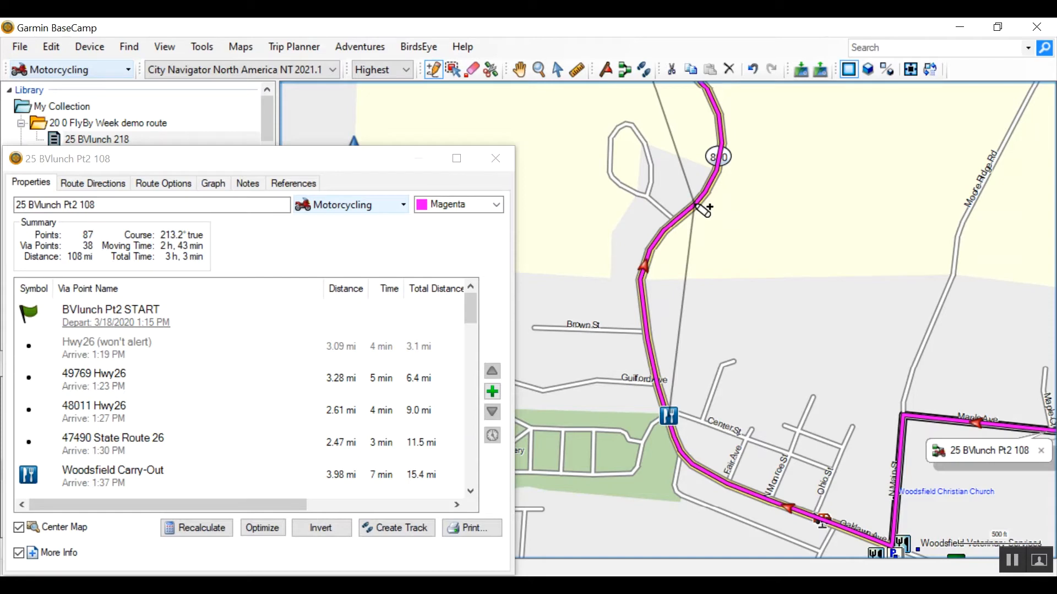
left_click(698, 198)
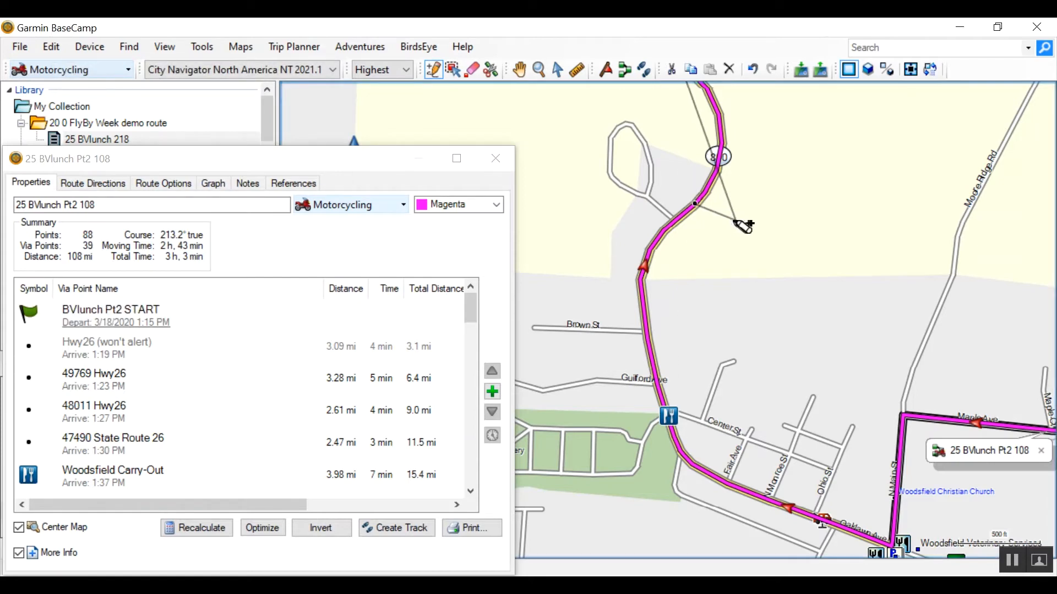
key("Escape")
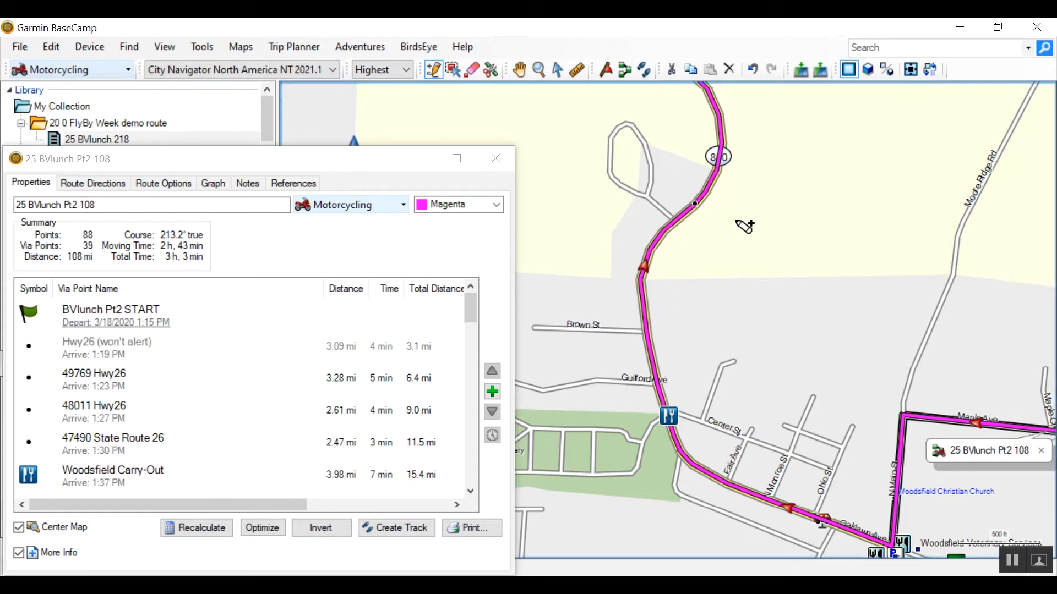
- Erase the Woodsfield Carry-Out via point and center the map on its replacement point on Highway 800
left_click(471, 75)
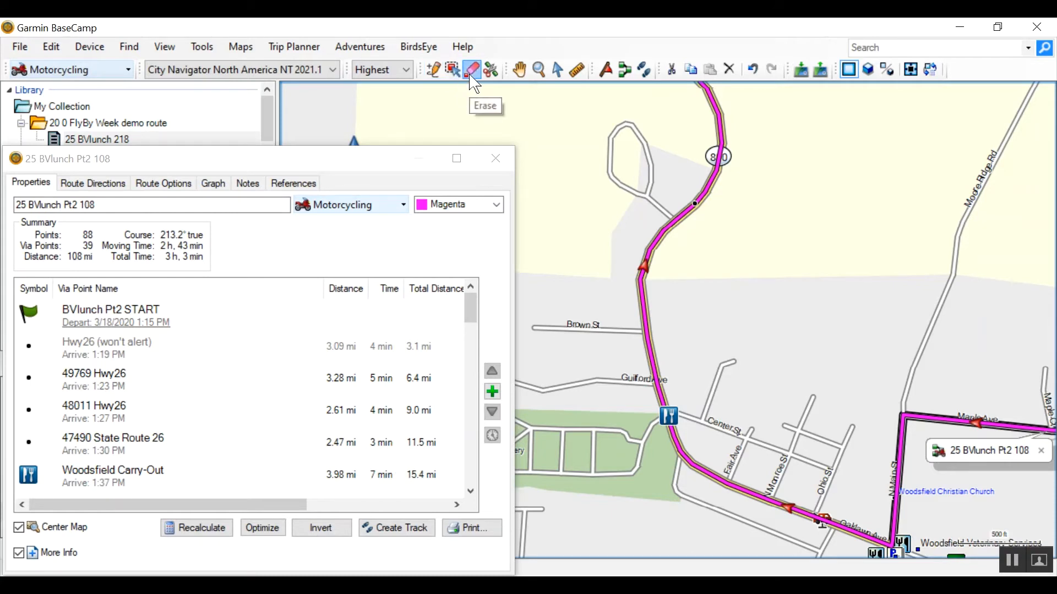
left_click(669, 419)
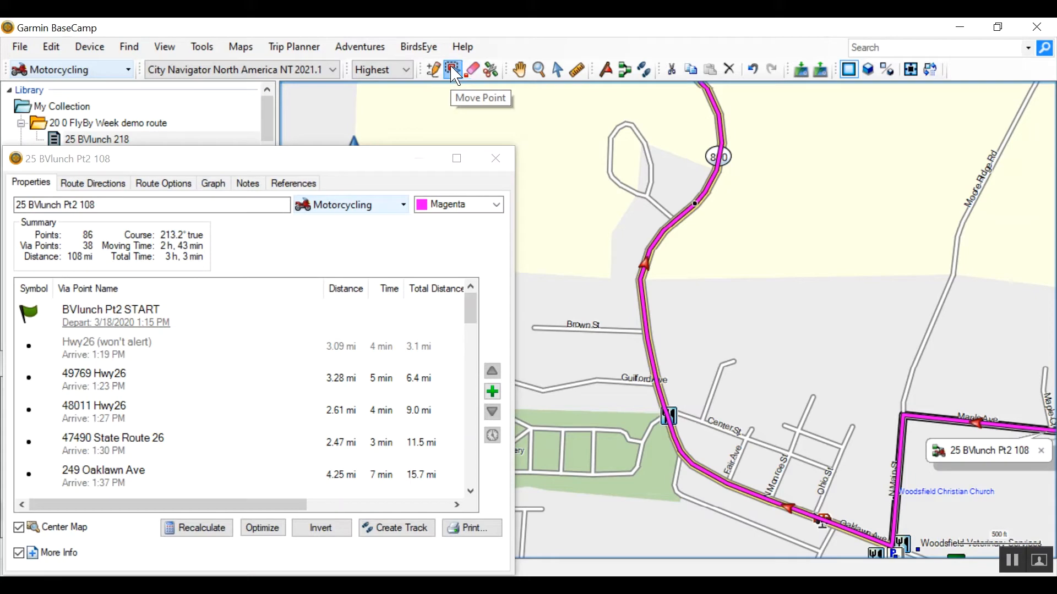
left_click(105, 476)
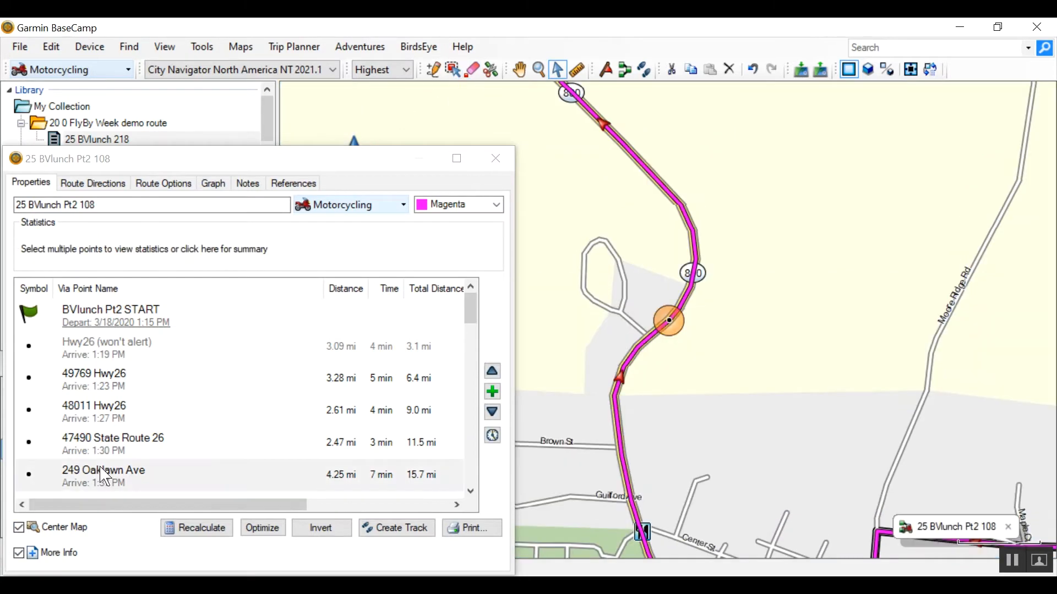
left_click(104, 476)
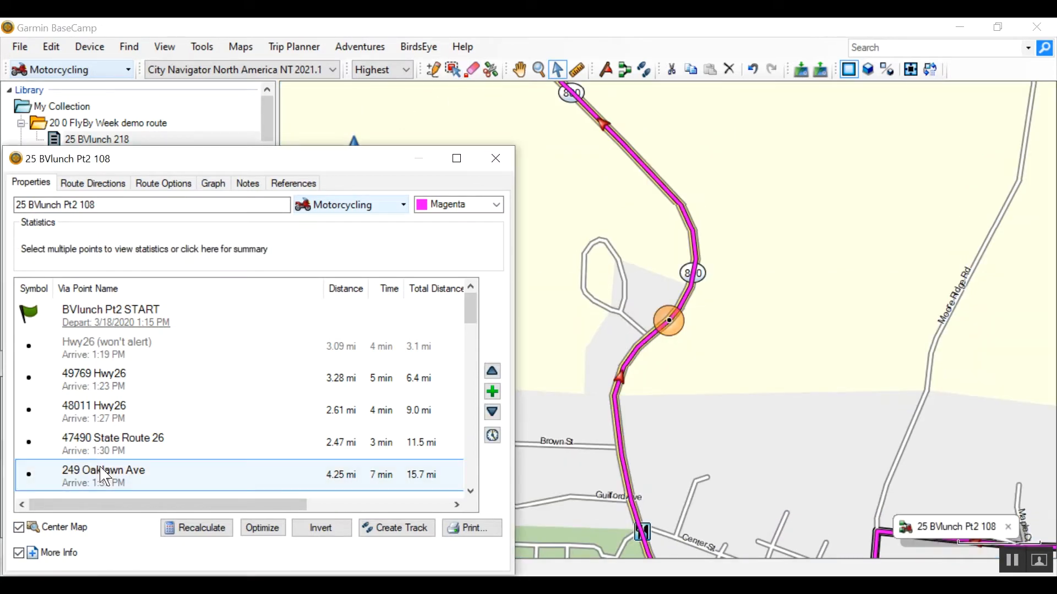
- Move the Hwy800 and Cr-2 via point north along Highway 800, off the Cr-2 junction
key("Down")
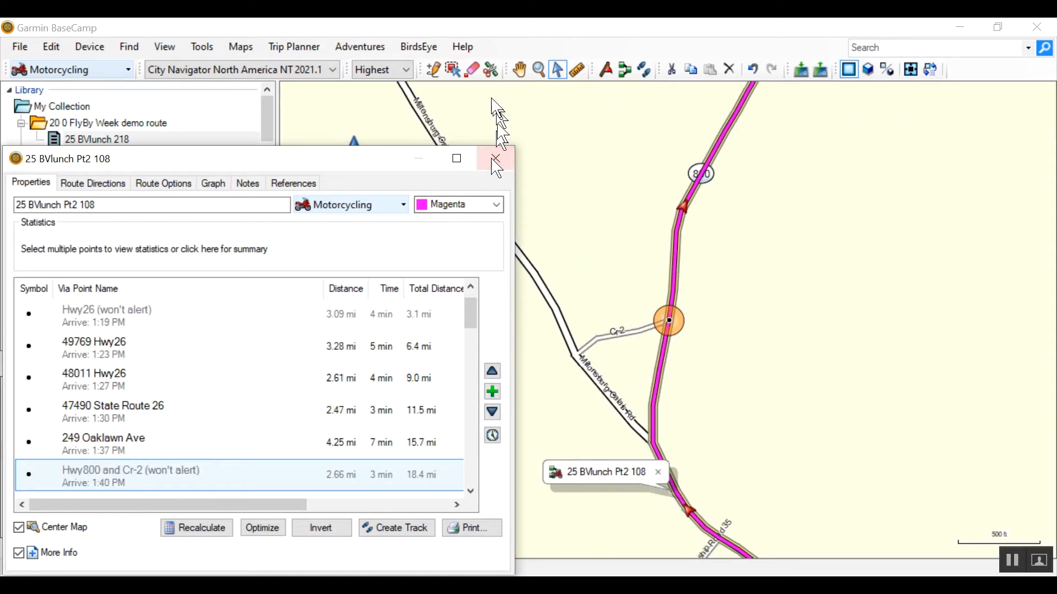
left_click(456, 67)
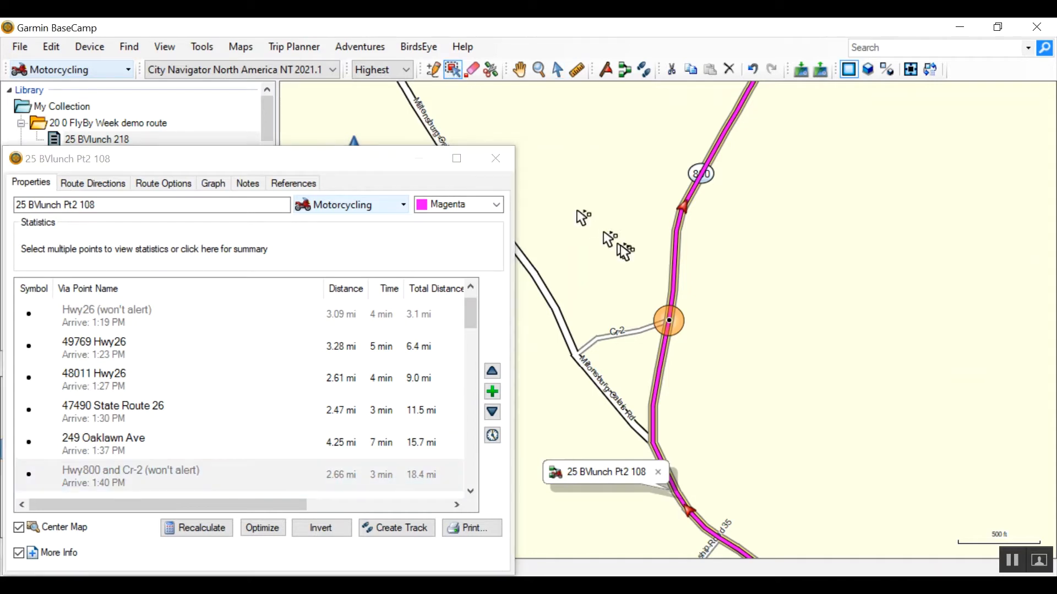
left_click_drag(670, 324, 675, 268)
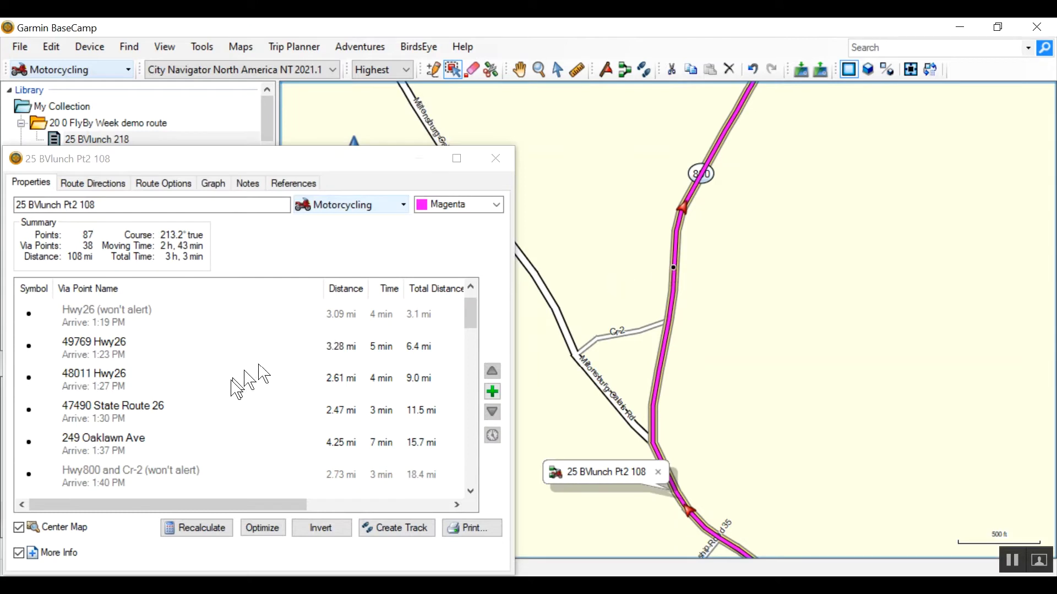
- Move the Hwy145 and Tabor Ridge Rd via point southeast along Highway 145, away from the junction
left_click(89, 482)
key("Down")
key("Down")
key("Down")
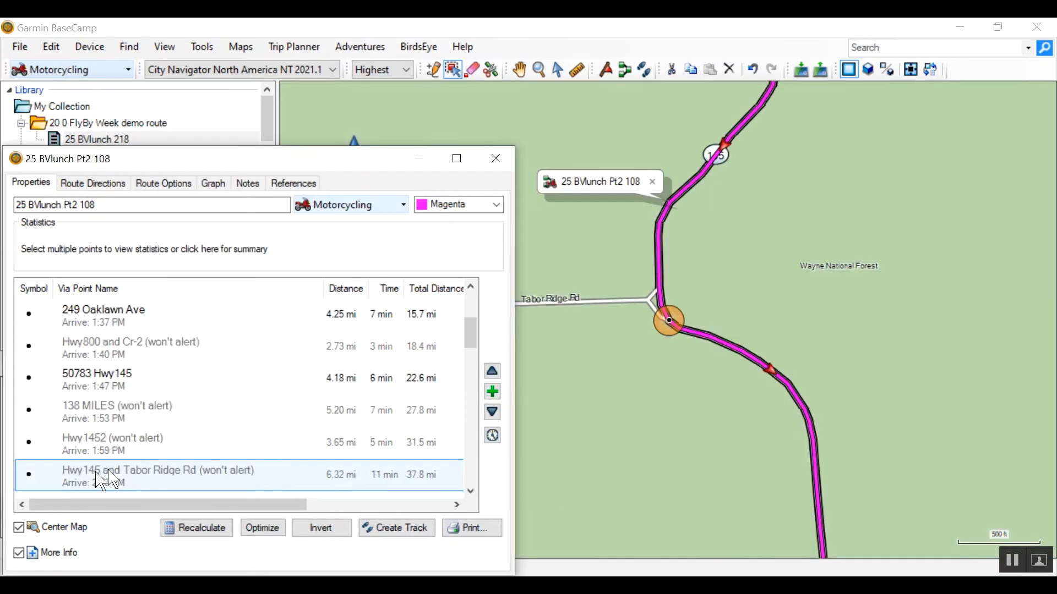
left_click_drag(669, 321, 731, 350)
left_click(731, 349)
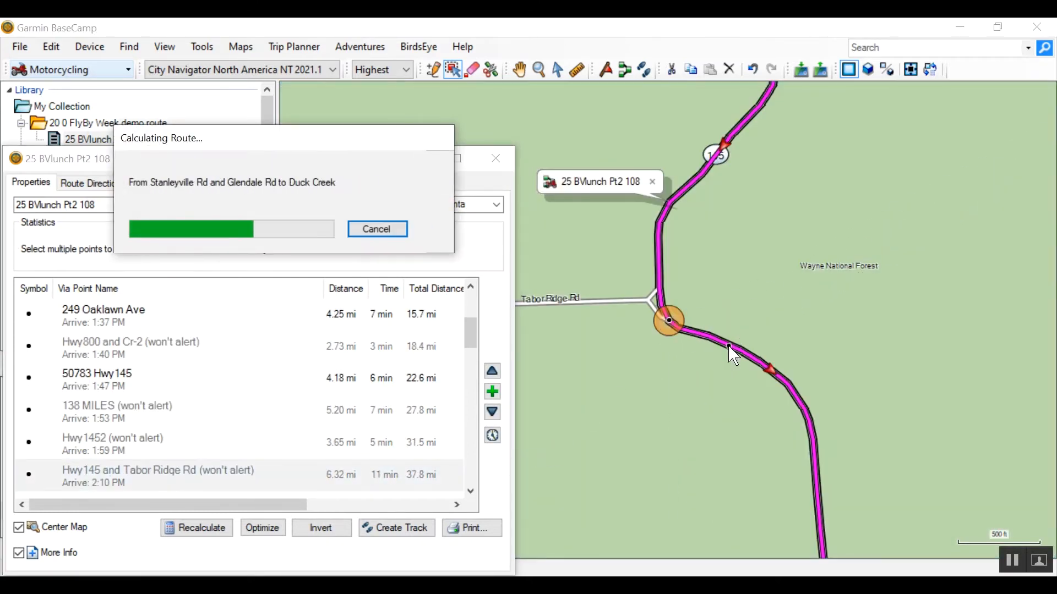
- Move the Road Fork Rd and Poplar Lick Rd via point east along Road Fork Rd, clear of the junction
left_click(134, 469)
key("Down")
left_click_drag(668, 320, 727, 300)
key("Down")
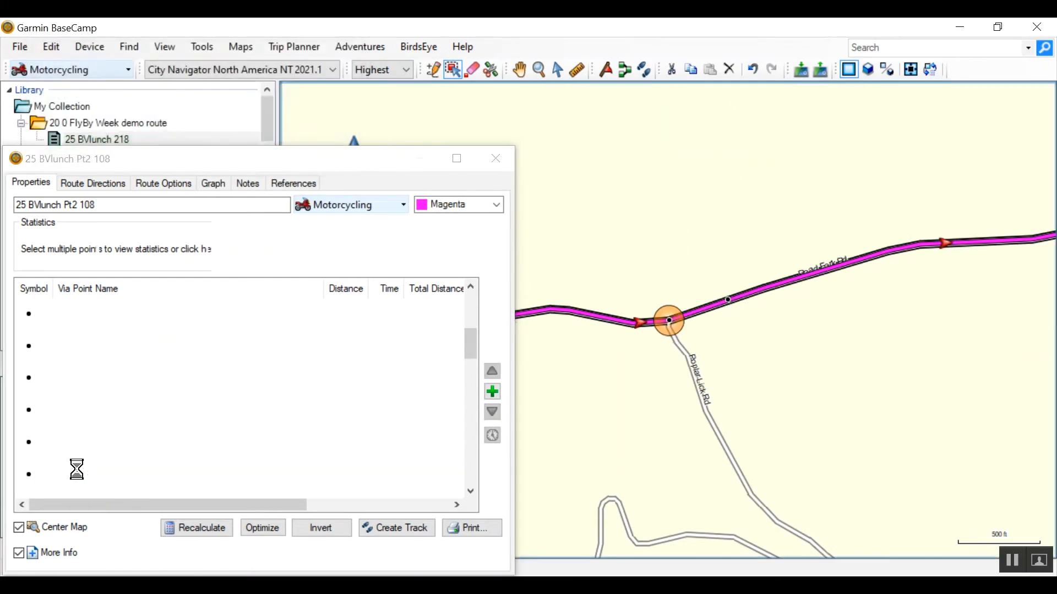
- Check the via points through 165 MILES GAS and move the Hwy26 and Jericho Low Gap Rd point northeast along Highway 26
left_click(82, 476)
key("Down")
key("Down")
key("Down")
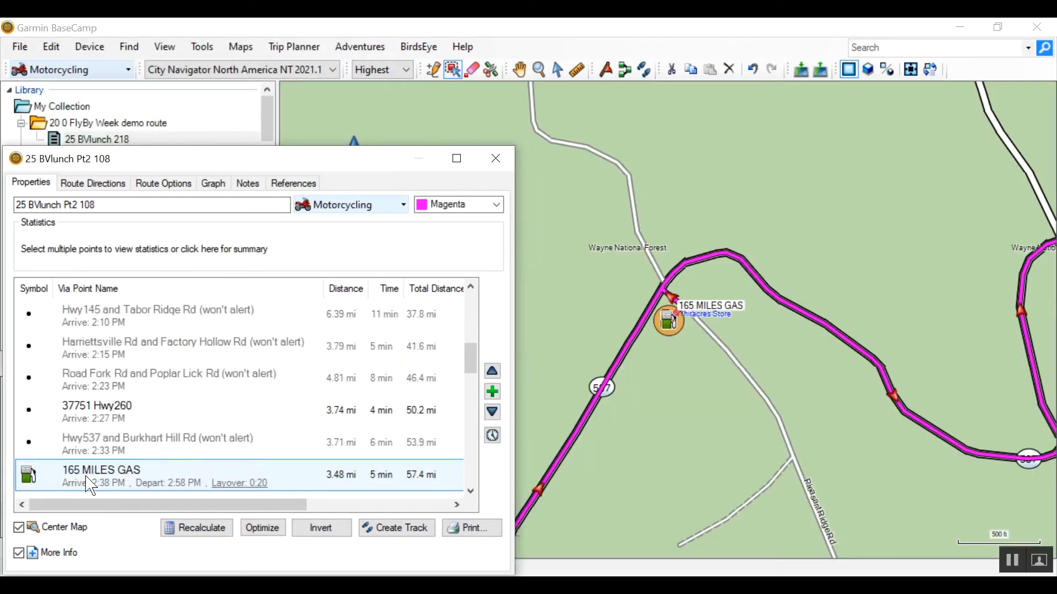
left_click(471, 489)
left_click(472, 490)
left_click(472, 490)
left_click(119, 402)
left_click_drag(673, 328, 701, 307)
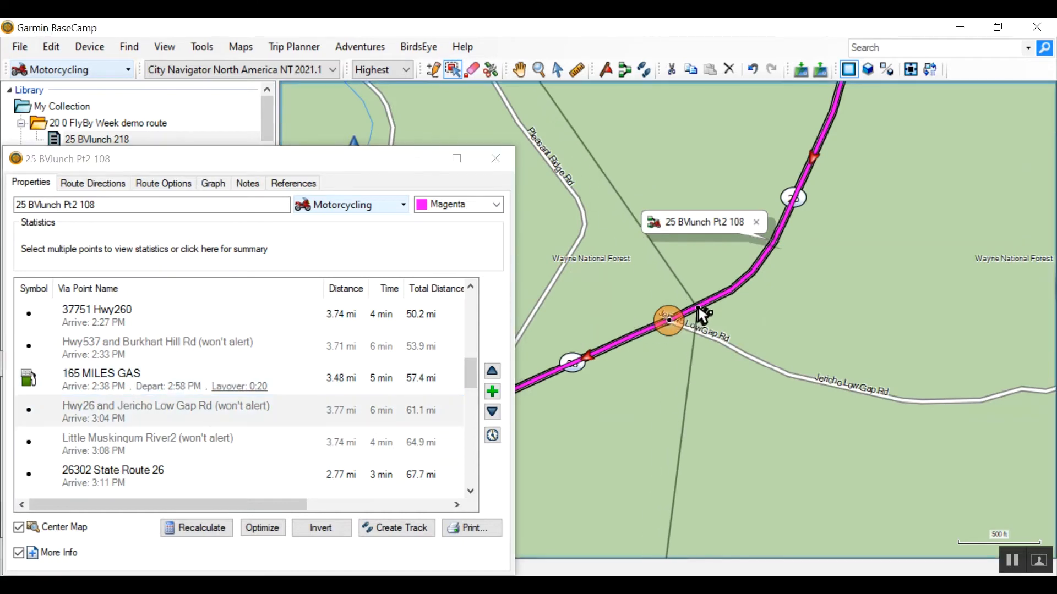
- Move the Little Muskingum River2 via point onto Highway 26 and the Creighton Ridge Church of Christ point onto Highway 260
key("Down")
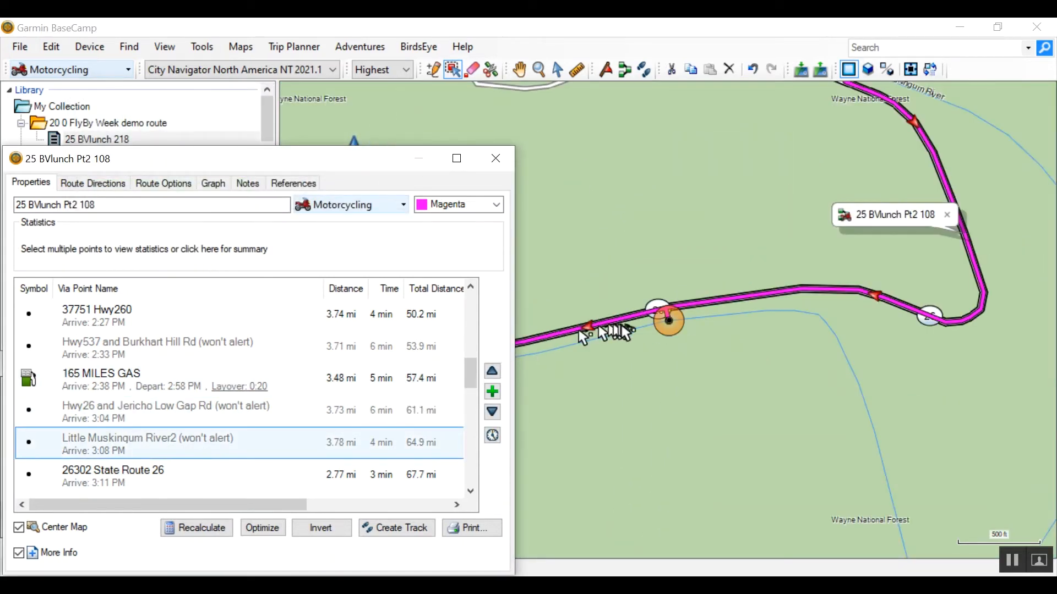
left_click_drag(672, 329, 706, 309)
left_click(117, 480)
key("Down")
left_click(668, 321)
left_click_drag(670, 325, 672, 329)
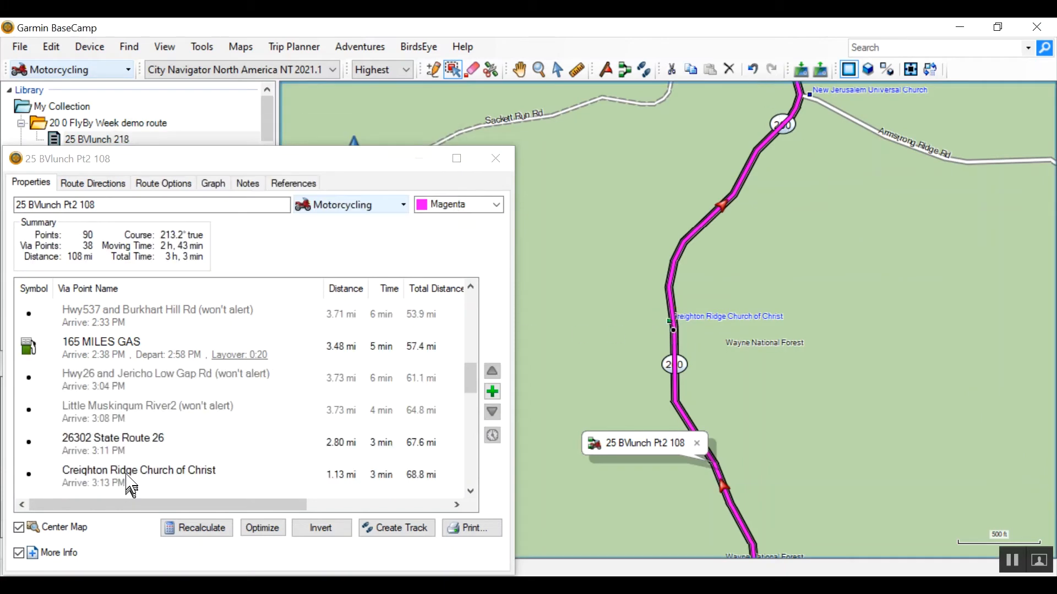
- Move the Hwy565 and Township Road 336 N via point southwest along Highway 565, off the crossing
left_click(130, 480)
key("Down")
key("Down")
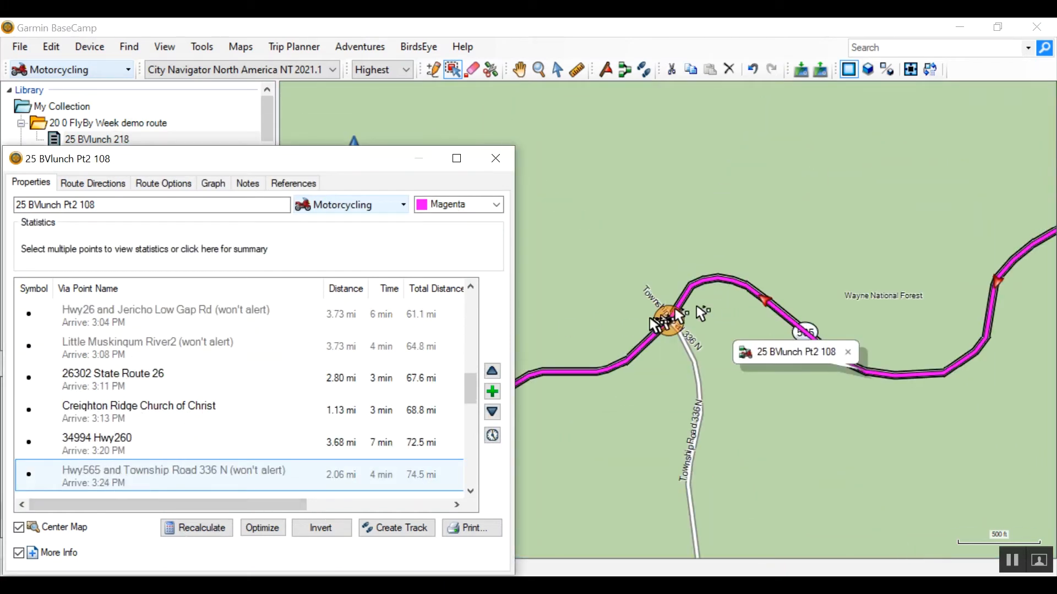
left_click(674, 329)
left_click(639, 351)
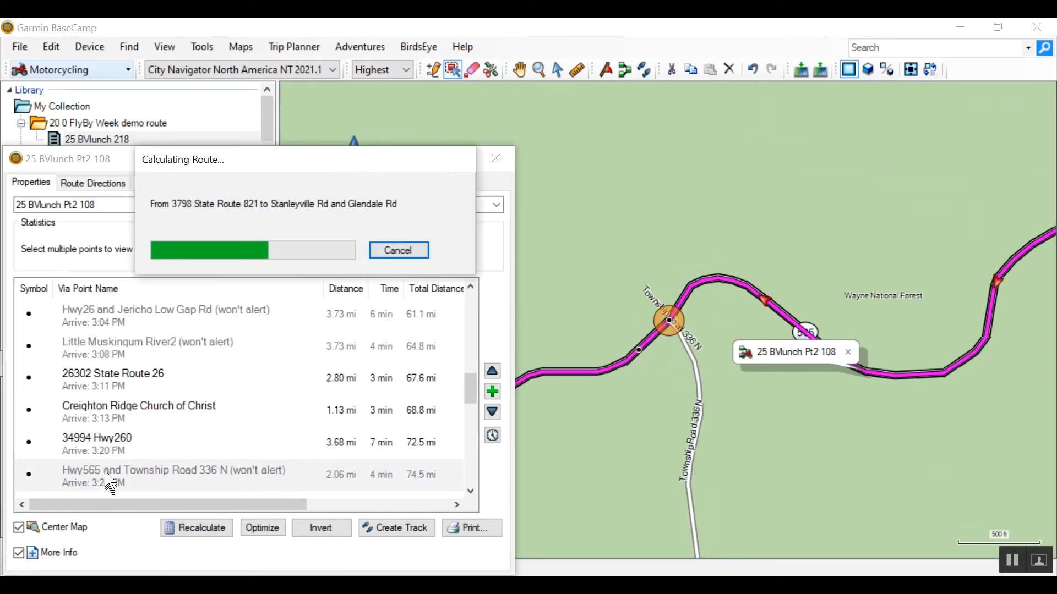
- Move the Harriettsville Rd and Hupps Ridge Rd via point south along the route, away from the Hupps Ridge Rd junction
left_click(100, 464)
key("Down")
key("Down")
key("Down")
key("Down")
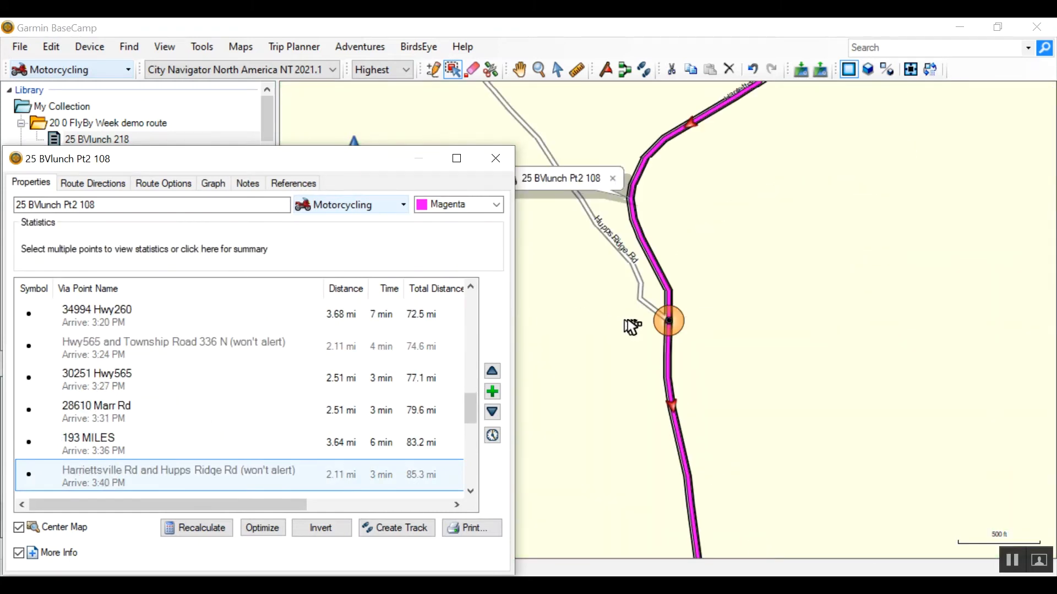
left_click(669, 321)
left_click(671, 380)
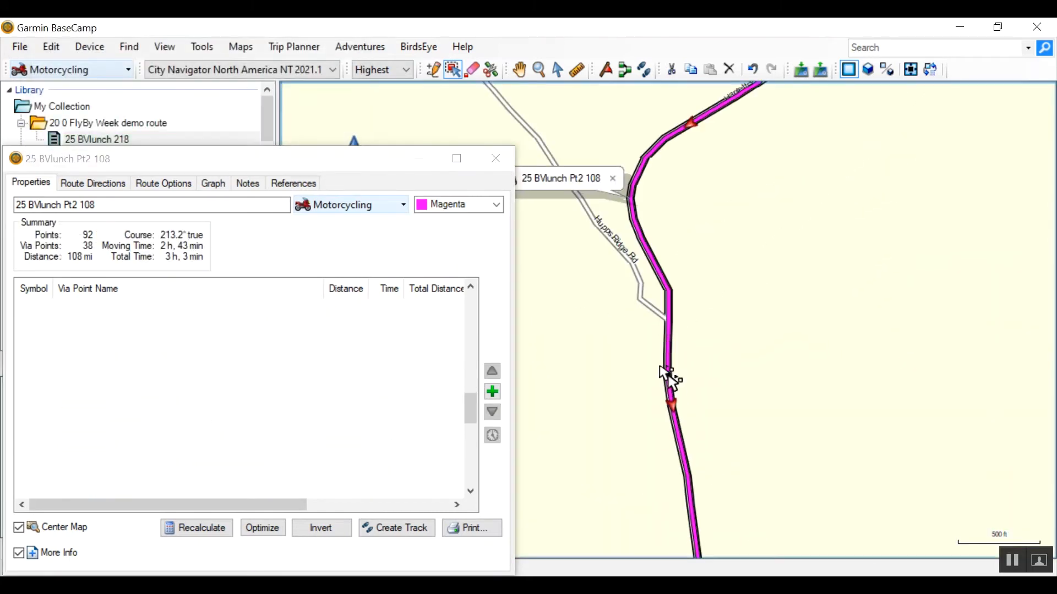
- Move the Hwy145 and Wetzler Rd via point northeast along Highway 145, off the junction
left_click(170, 489)
key("Down")
left_click(669, 321)
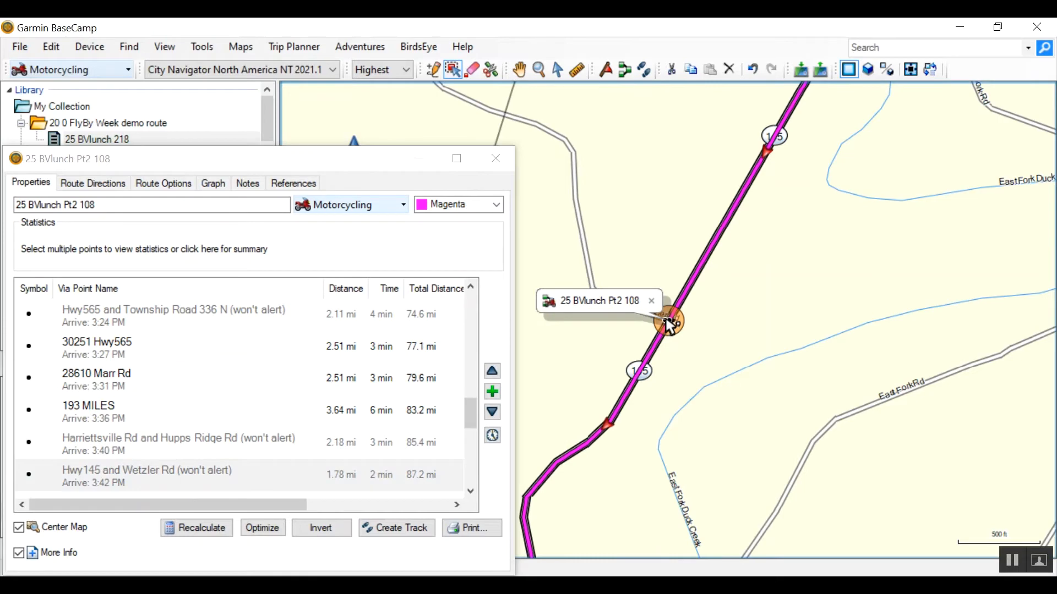
left_click(684, 292)
- Move the Hwy821 via points at Unpaved Road and Dunbarger Rd southwest along Highway 821, off their junctions
key("Down")
key("Down")
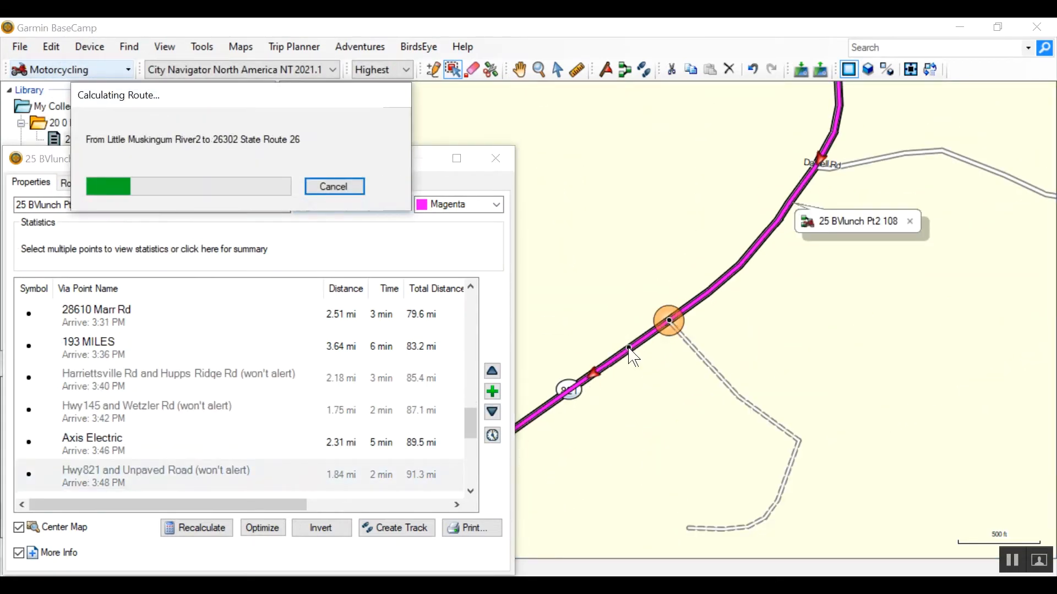
key("Down")
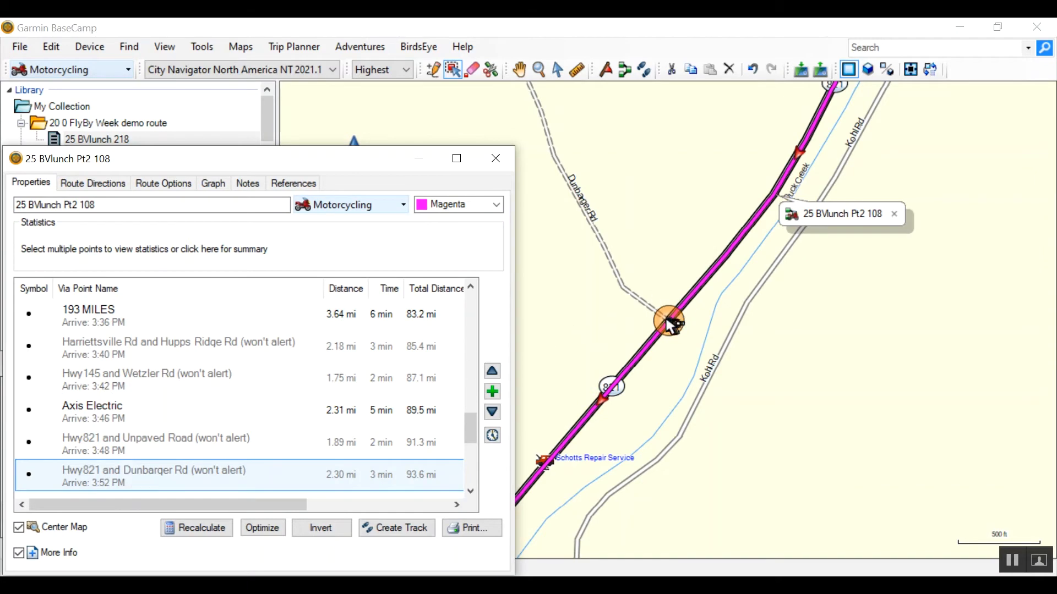
left_click(643, 349)
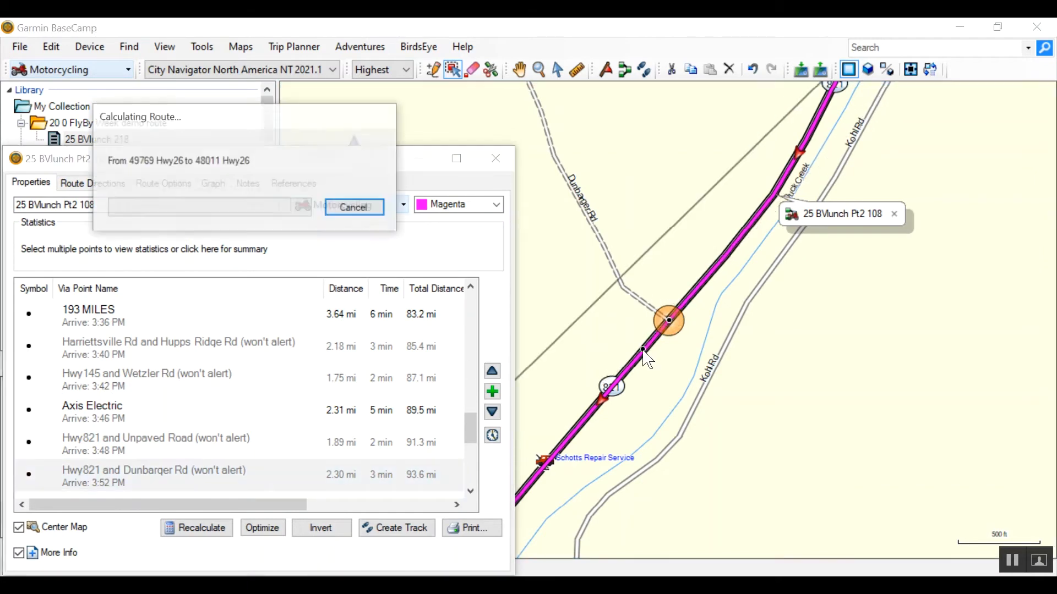
- Move the Stanleyville Rd and Glendale Rd via point northeast along Stanleyville Rd, away from the junction
left_click(121, 467)
key("Down")
key("Down")
left_click(699, 223)
left_click(720, 206)
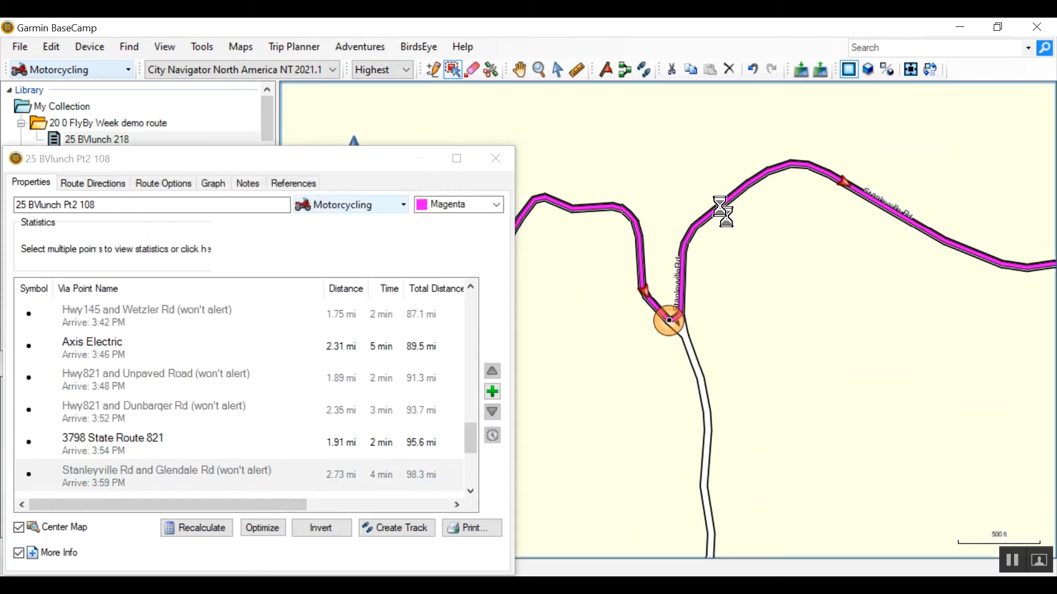
- Move the Duck Creek via point onto Cr-16 and shift the Cr-16 and Killwell Run Rd point off its junction
left_click(121, 466)
key("Down")
left_click(659, 327)
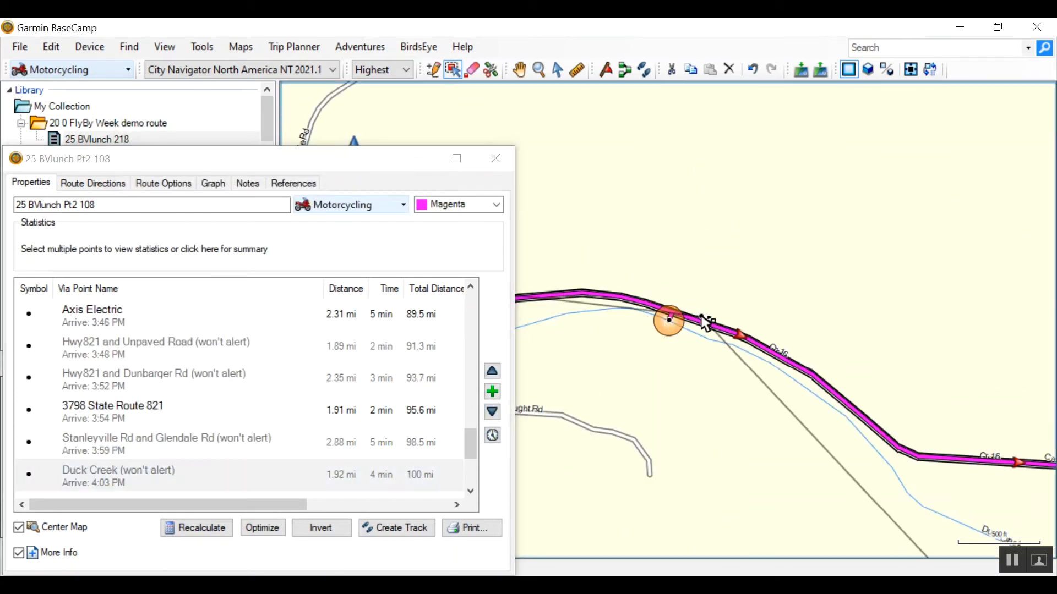
left_click(698, 320)
left_click(82, 471)
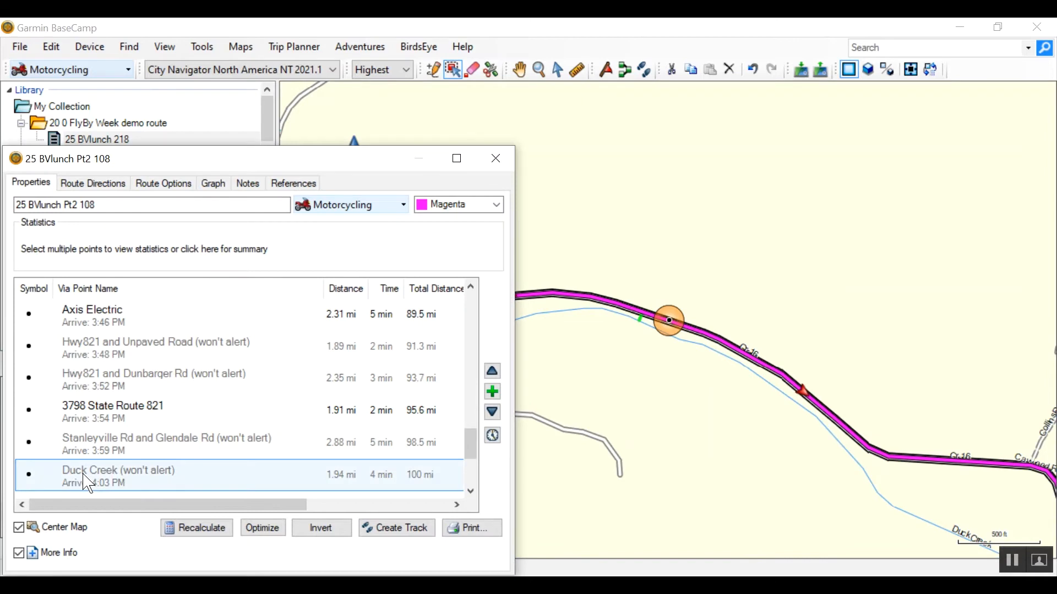
key("Down")
left_click(630, 361)
- Insert a via point on Grub Rd just before Fearing Township and erase the Fearing Township via point
left_click(101, 473)
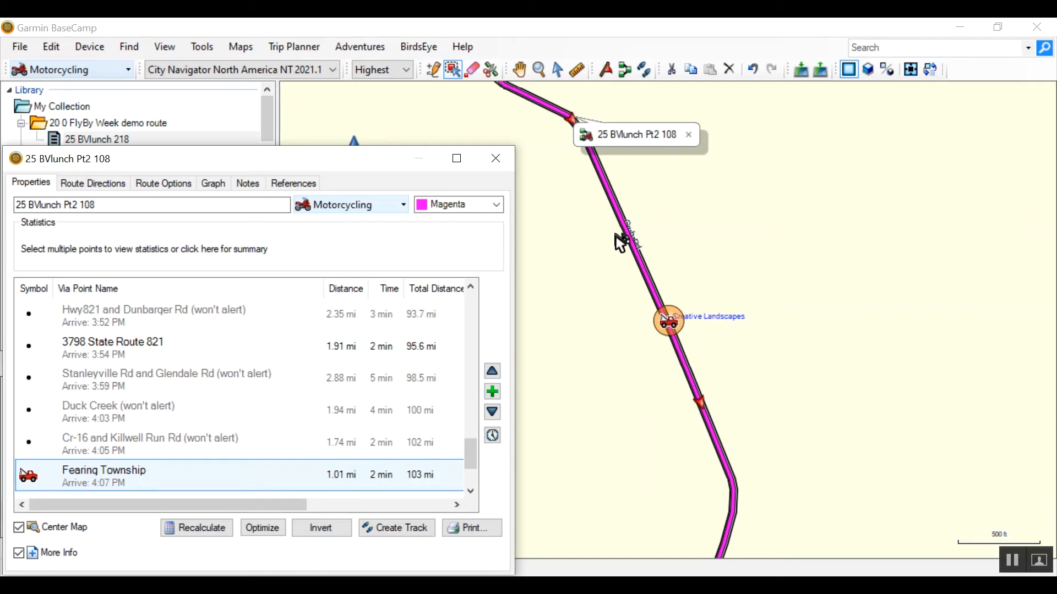
left_click(441, 75)
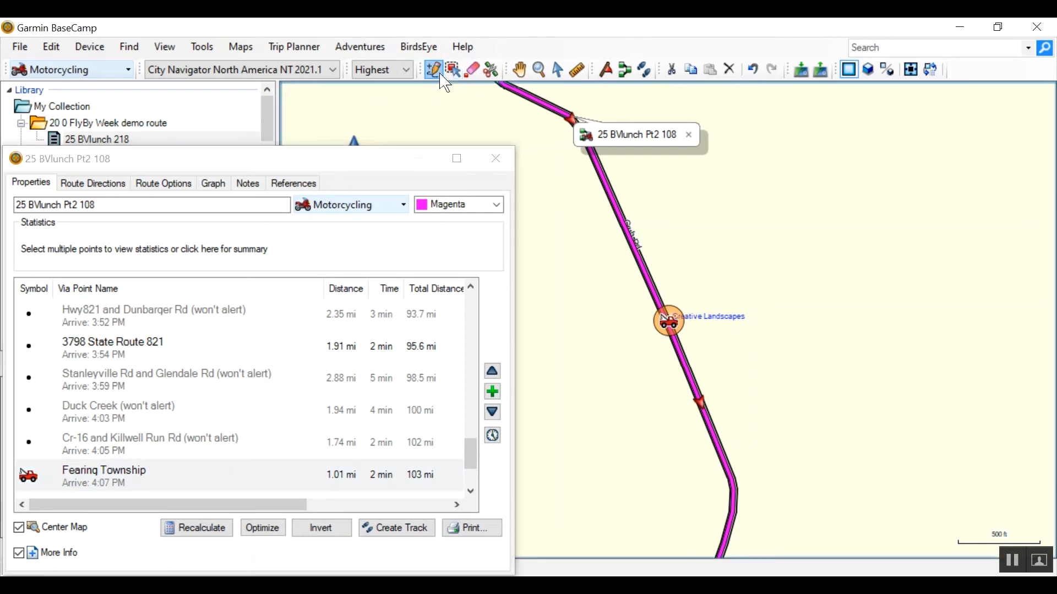
left_click(618, 207)
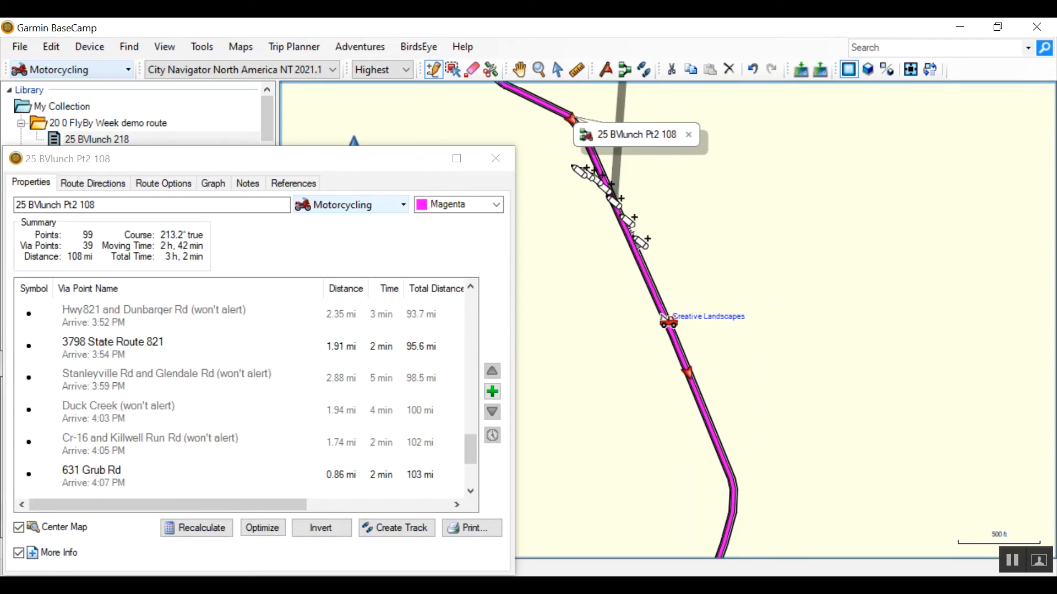
left_click(473, 70)
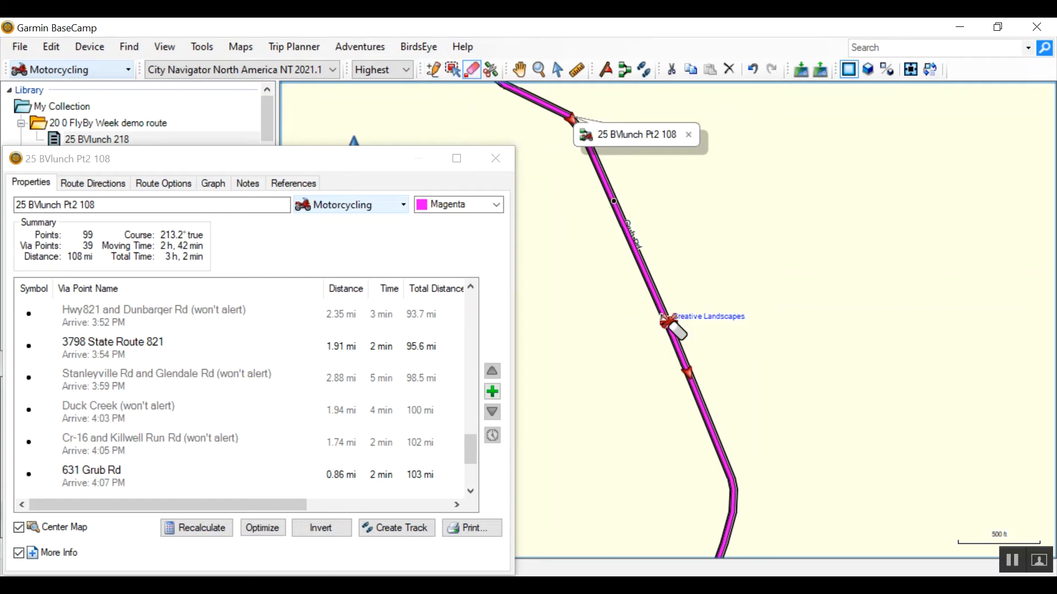
left_click(666, 323)
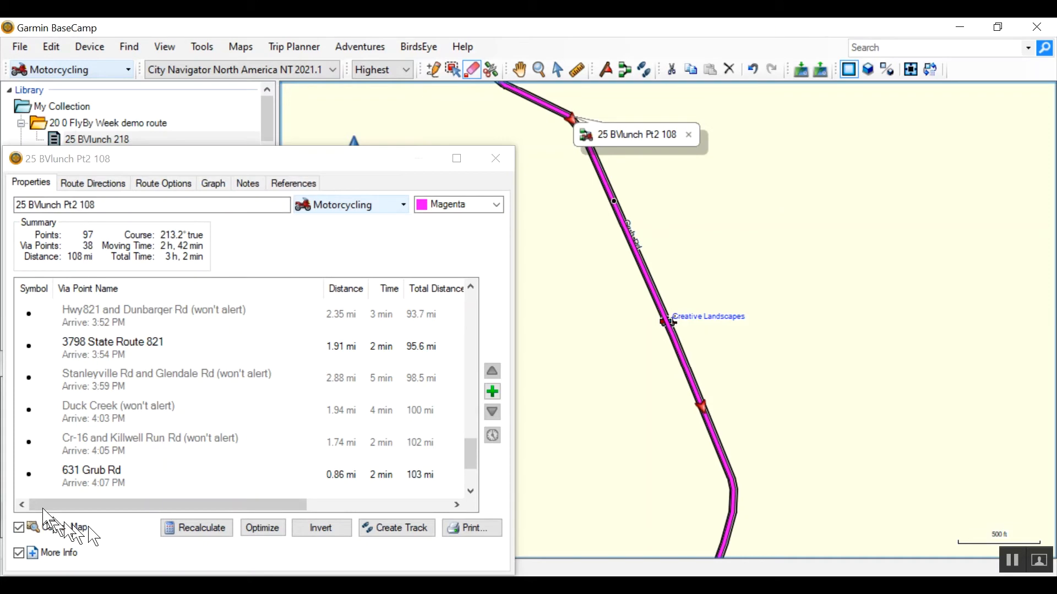
- Check the remaining via points on the map from the new Grub Rd point toward FBFinish
left_click(107, 475)
key("Down")
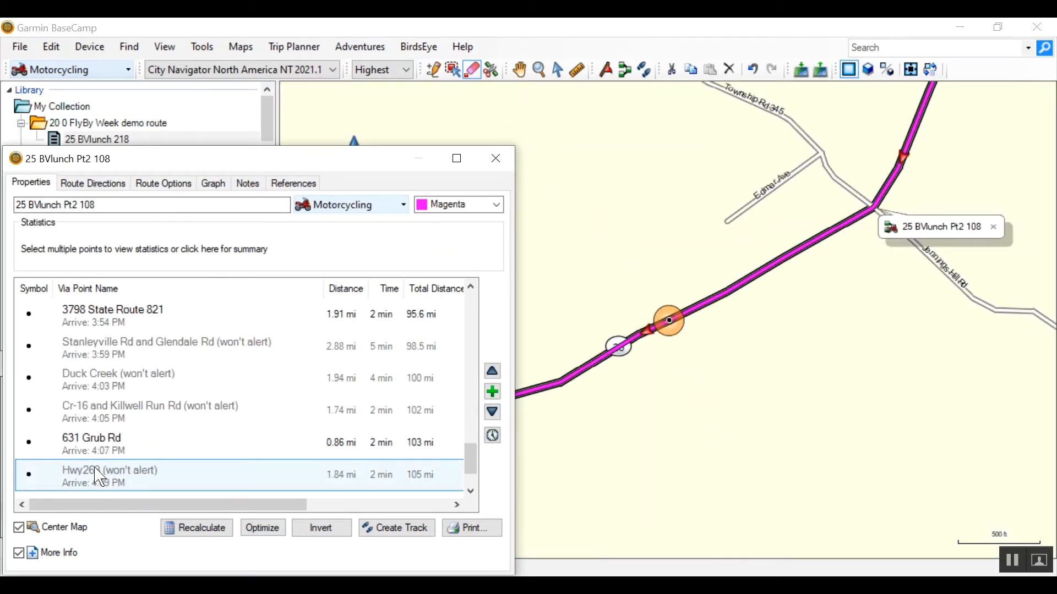
key("Down")
key("Down")
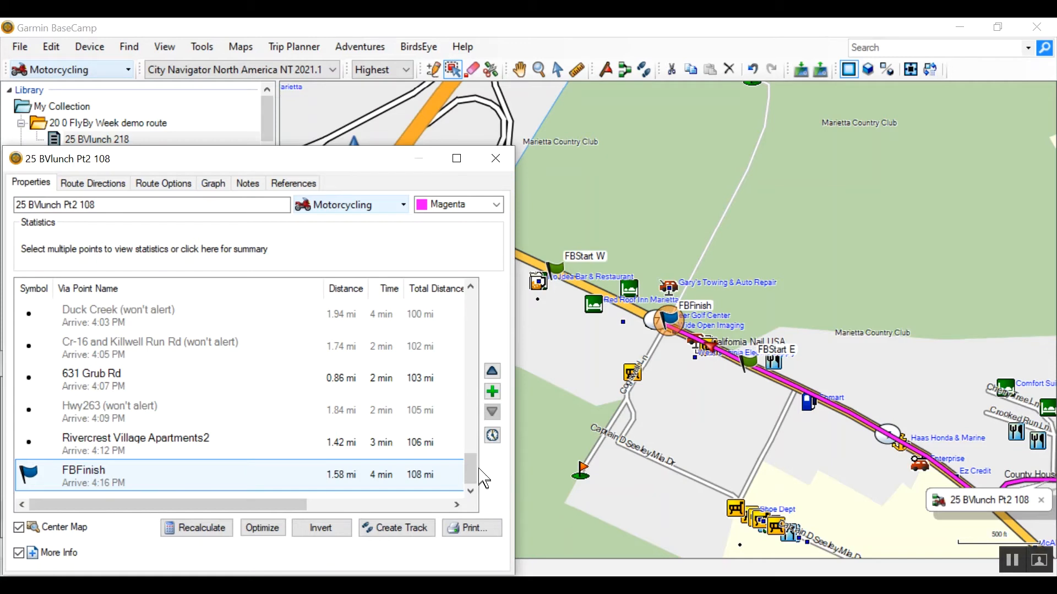
- Rename the Hwy800 and Cr-2 via point as Hwy800 1
left_click_drag(471, 465, 471, 308)
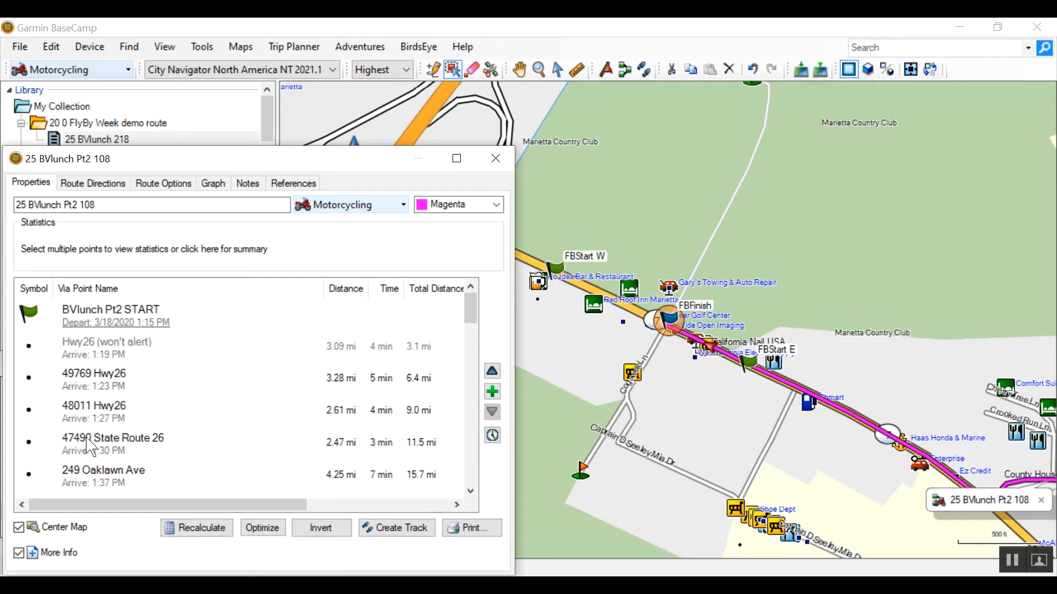
left_click(87, 468)
key("Down")
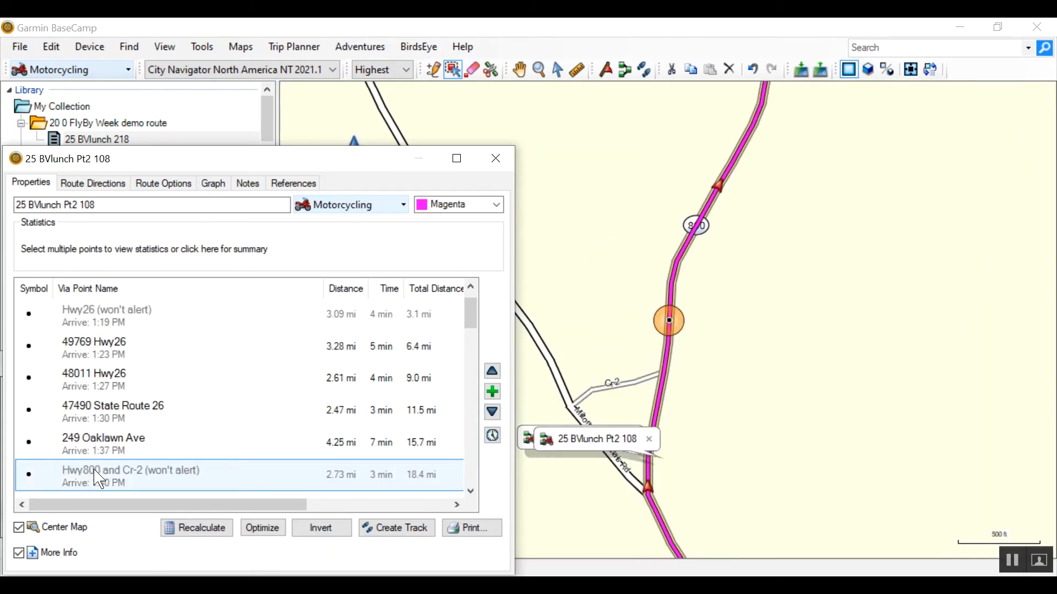
double_click(99, 480)
left_click_drag(491, 202, 455, 202)
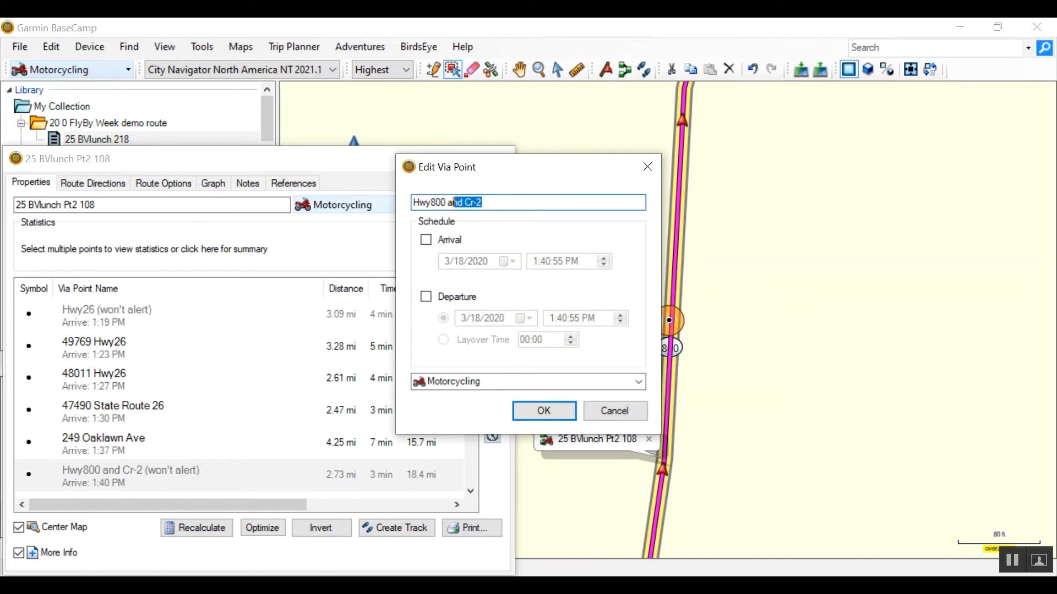
key("BackSpace")
key("BackSpace")
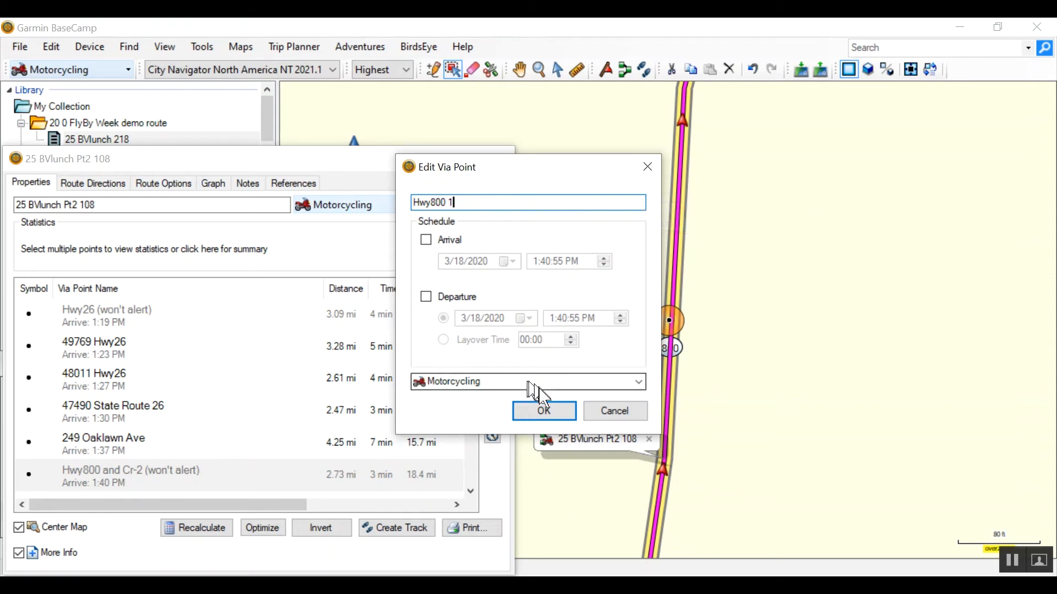
left_click(543, 410)
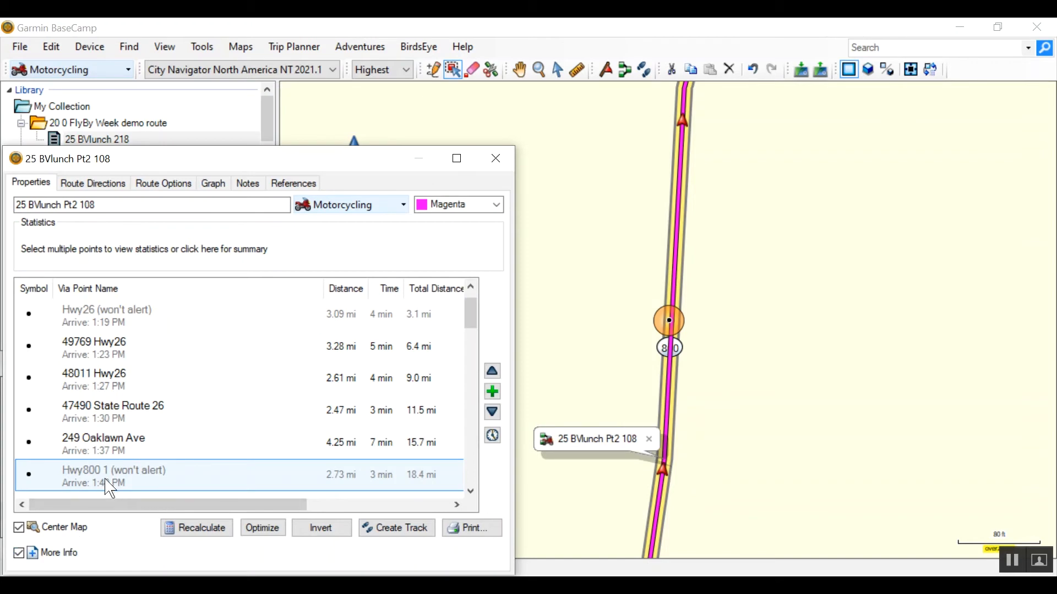
- Rename the Hwy145 and Tabor Ridge Rd via point as Hwy145 1
key("Down")
key("Down")
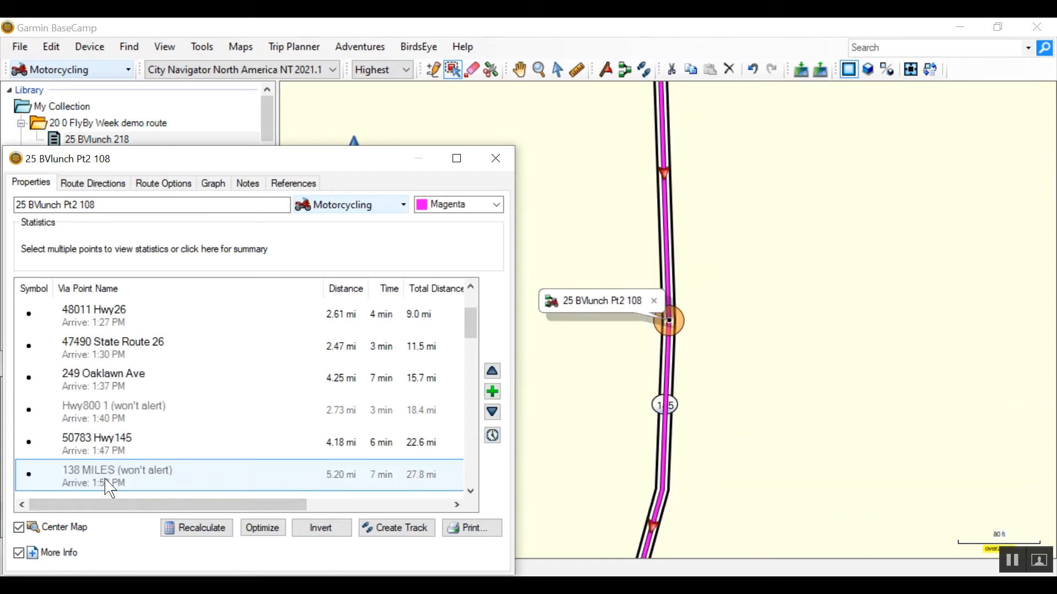
key("Down")
key("Down")
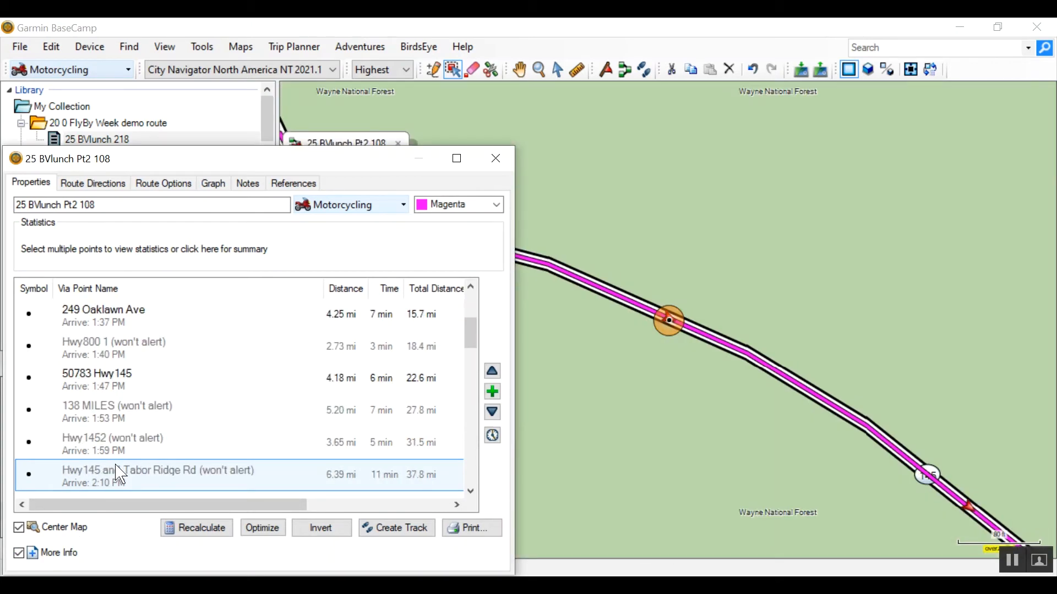
double_click(117, 475)
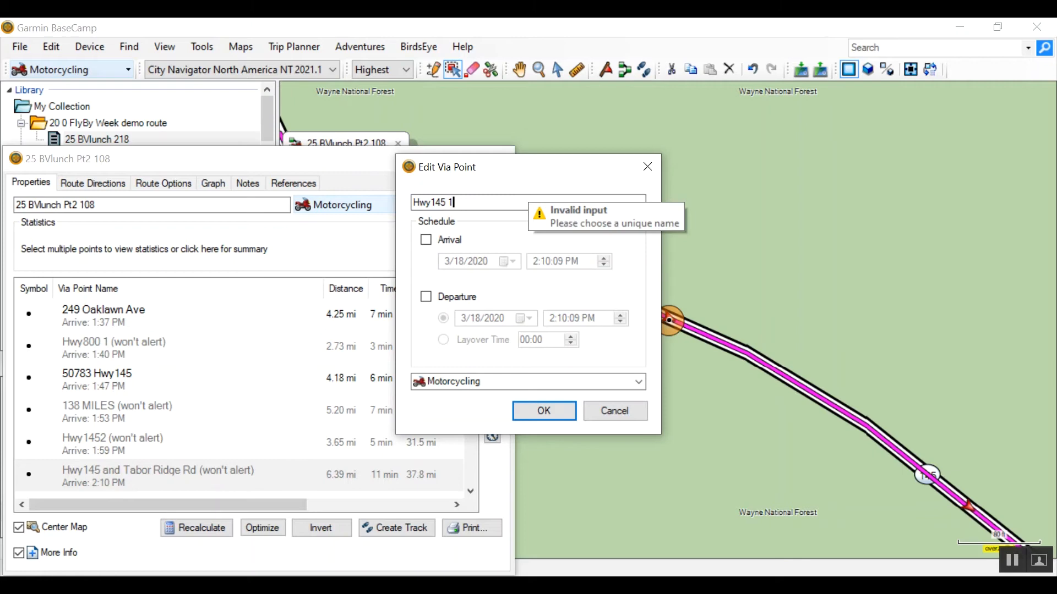
type("1")
left_click(543, 414)
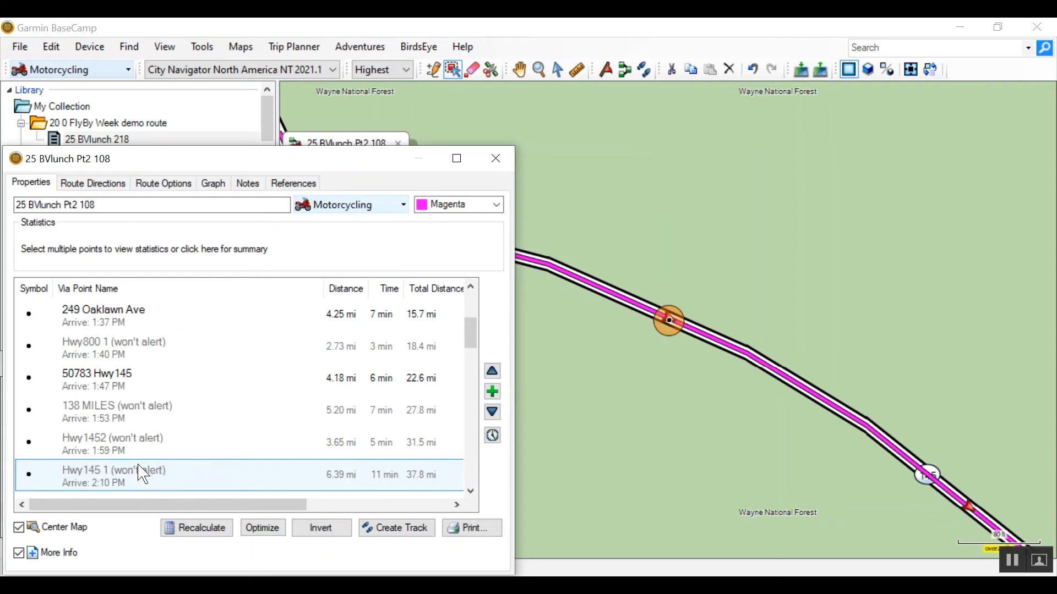
- Shorten the name of the Harriettsville Rd and Factory Hollow Rd via point to Harriettsville Rd
key("Down")
double_click(135, 474)
key("BackSpace")
key("BackSpace")
key("BackSpace")
key("BackSpace")
key("BackSpace")
key("BackSpace")
key("BackSpace")
key("BackSpace")
key("BackSpace")
key("BackSpace")
key("BackSpace")
key("BackSpace")
key("BackSpace")
key("BackSpace")
key("BackSpace")
key("BackSpace")
key("BackSpace")
key("BackSpace")
key("BackSpace")
key("BackSpace")
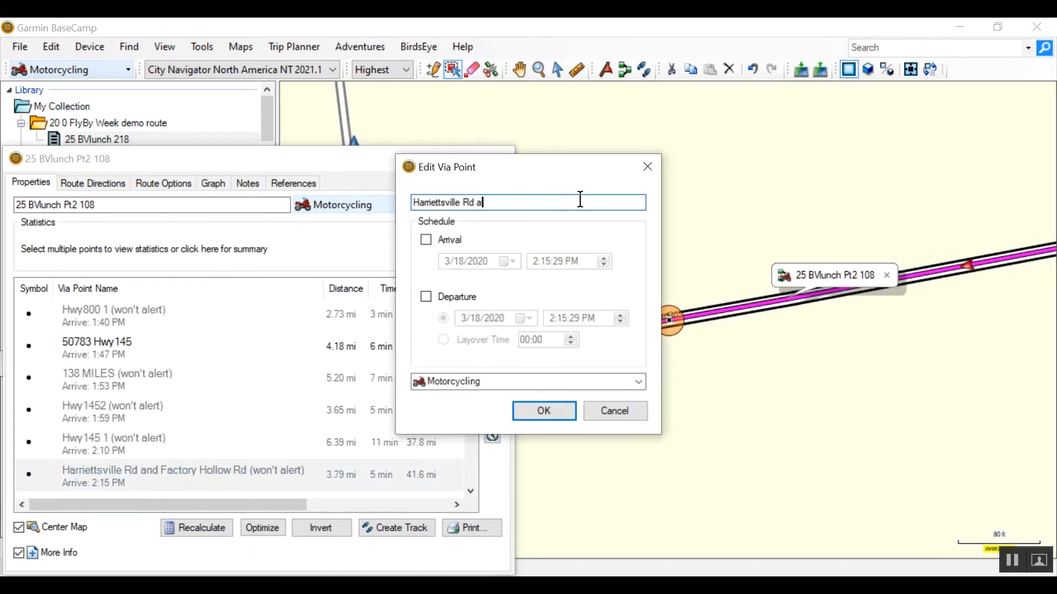
left_click(544, 414)
- Shorten the name of the Road Fork Rd and Poplar Lick Rd via point to Road Fork Rd
key("Down")
double_click(127, 469)
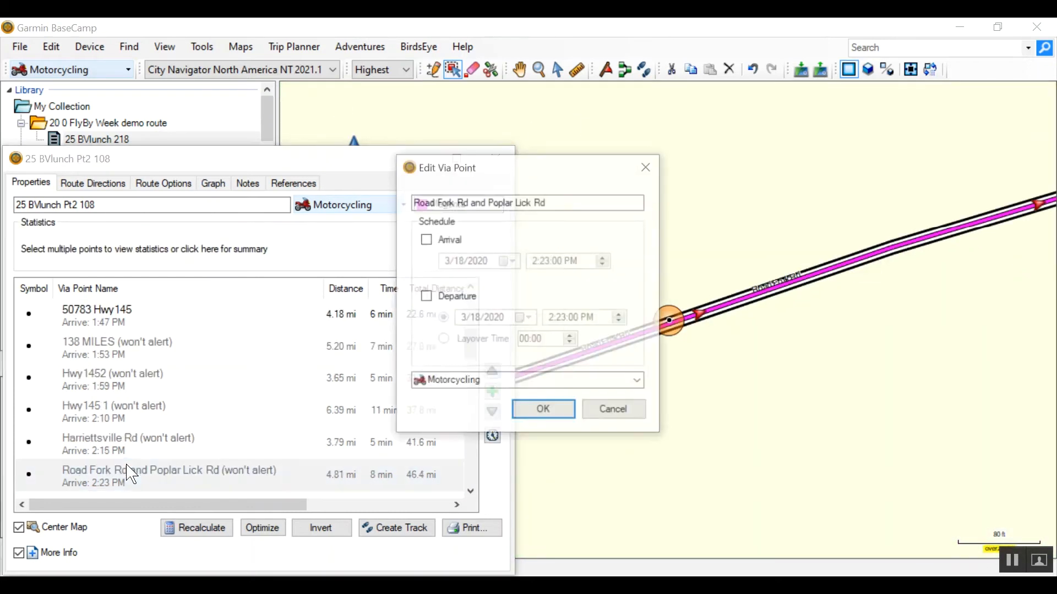
key("BackSpace")
key("BackSpace")
key("BackSpace")
key("BackSpace")
key("BackSpace")
key("BackSpace")
key("BackSpace")
key("BackSpace")
key("BackSpace")
key("BackSpace")
key("BackSpace")
key("BackSpace")
key("BackSpace")
key("BackSpace")
key("BackSpace")
key("BackSpace")
key("BackSpace")
key("BackSpace")
key("BackSpace")
left_click(544, 411)
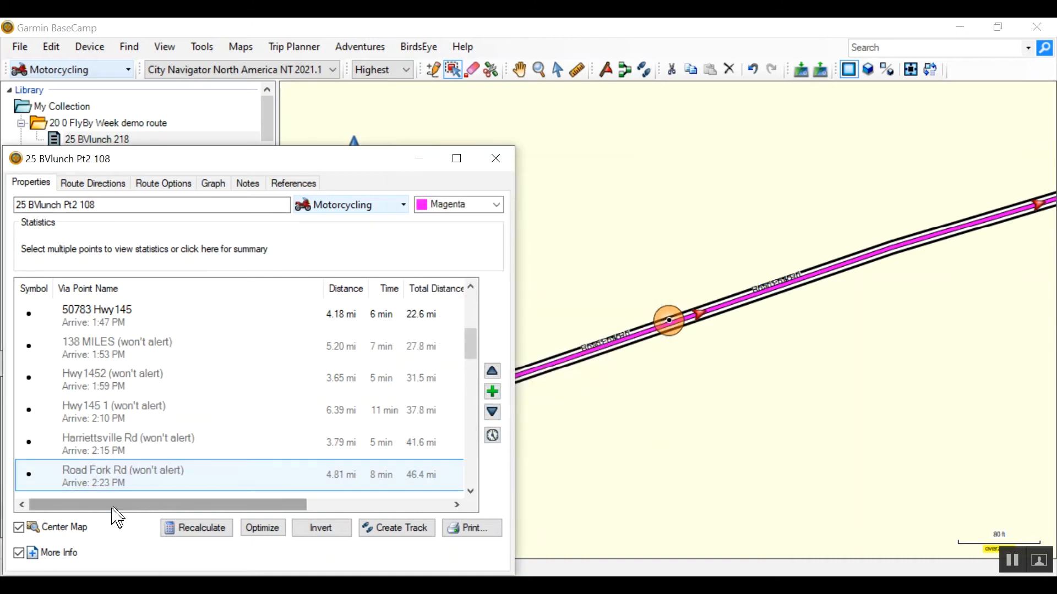
- Rename the Creighton Ridge Church of Christ via point as Rt 230
key("Down")
key("Down")
key("Down")
key("Down")
key("Down")
key("Down")
key("Down")
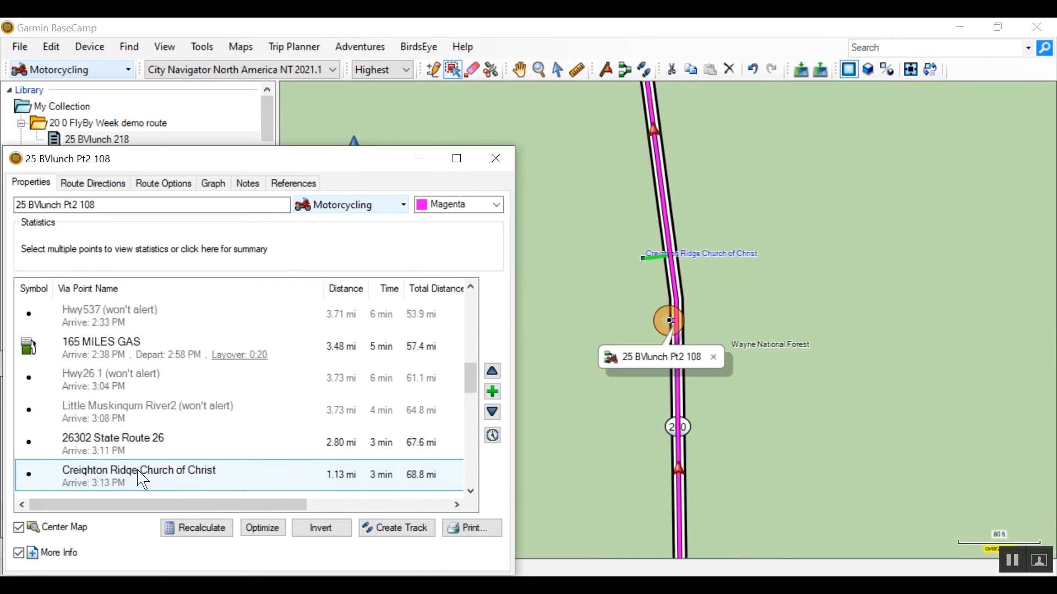
double_click(140, 475)
key("ctrl+a")
type("Rt")
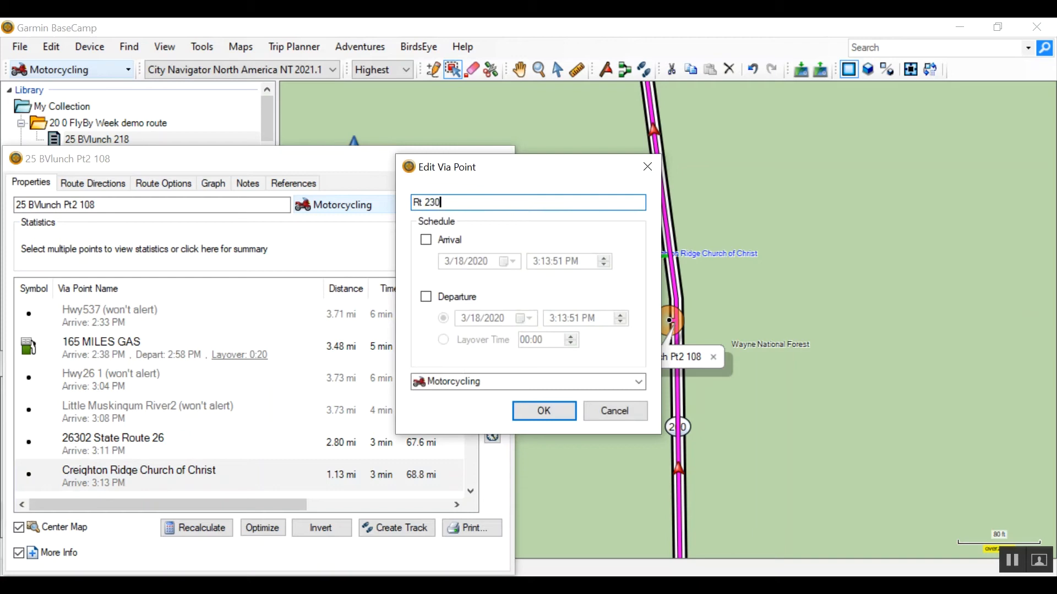
left_click(543, 411)
key("Down")
double_click(74, 443)
left_click(431, 202)
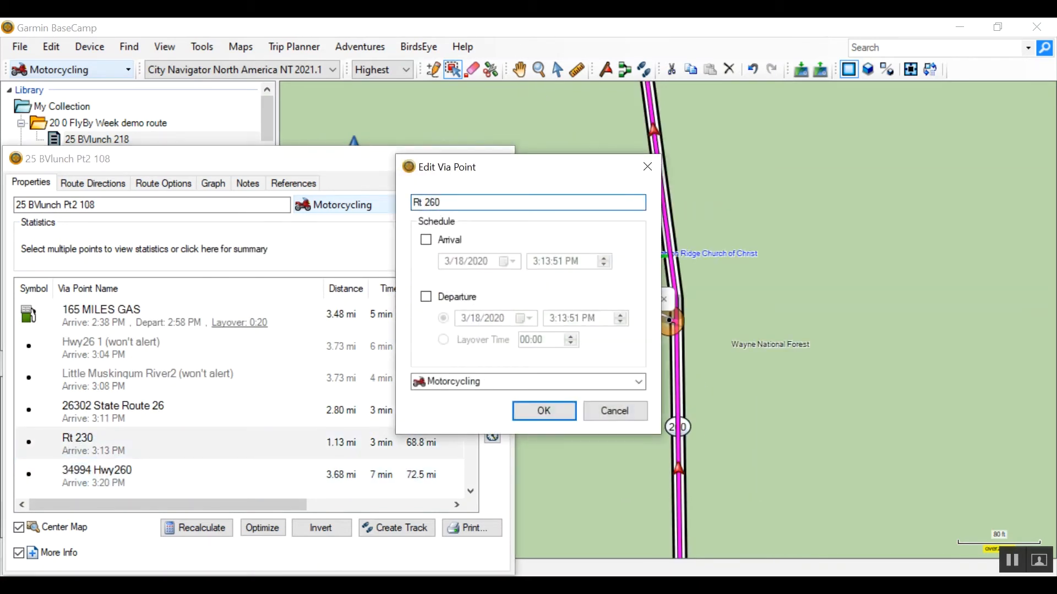
left_click(543, 418)
key("Down")
key("Down")
double_click(108, 477)
left_click(556, 203)
key("BackSpace")
key("BackSpace")
key("BackSpace")
key("BackSpace")
key("BackSpace")
key("BackSpace")
key("BackSpace")
key("BackSpace")
key("BackSpace")
key("BackSpace")
key("BackSpace")
key("BackSpace")
key("BackSpace")
key("BackSpace")
key("BackSpace")
key("BackSpace")
key("BackSpace")
key("BackSpace")
key("BackSpace")
key("BackSpace")
left_click(544, 411)
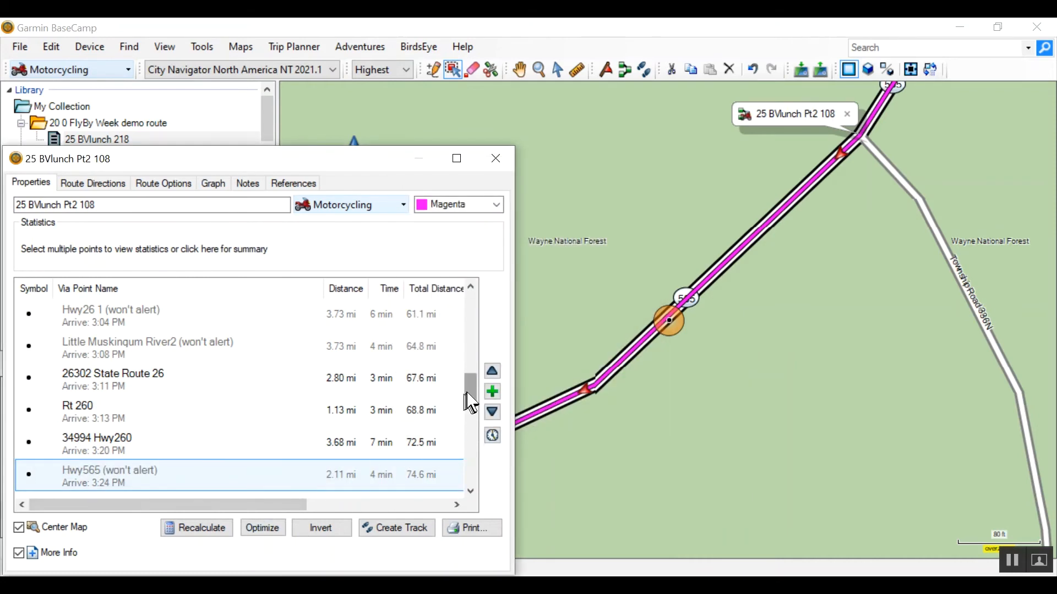
- Rename the Harriettsville Rd via point that follows 193 MILES as Harriettsville Rd 1
left_click(471, 492)
left_click(86, 342)
key("Down")
key("Down")
key("Down")
double_click(139, 443)
left_click(482, 202)
key("shift+End")
key("Delete")
type("1")
key("Return")
- Rename the Hwy145 and Wetzler Rd via point as Hwy145 2
double_click(146, 473)
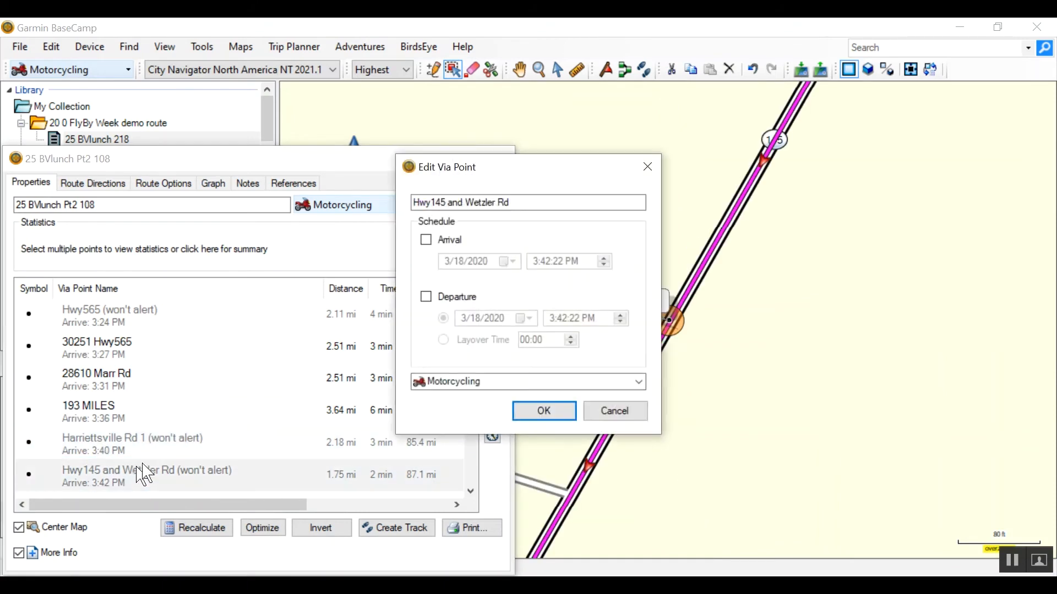
left_click(486, 203)
key("shift+End")
key("Delete")
key("Return")
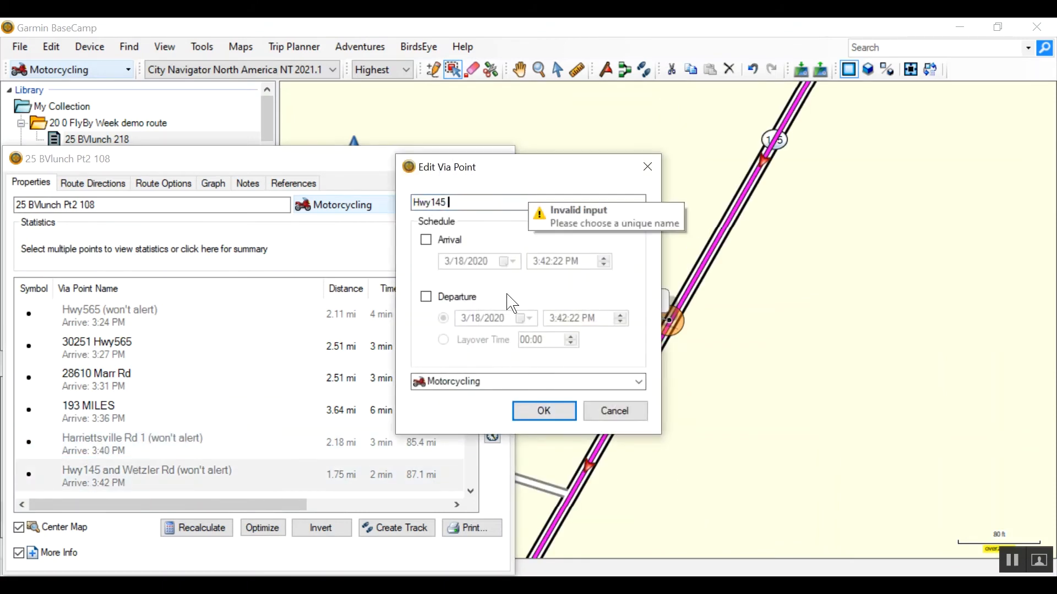
type("2")
key("Return")
- Rename the Axis Electric via point as Rt 821
key("Down")
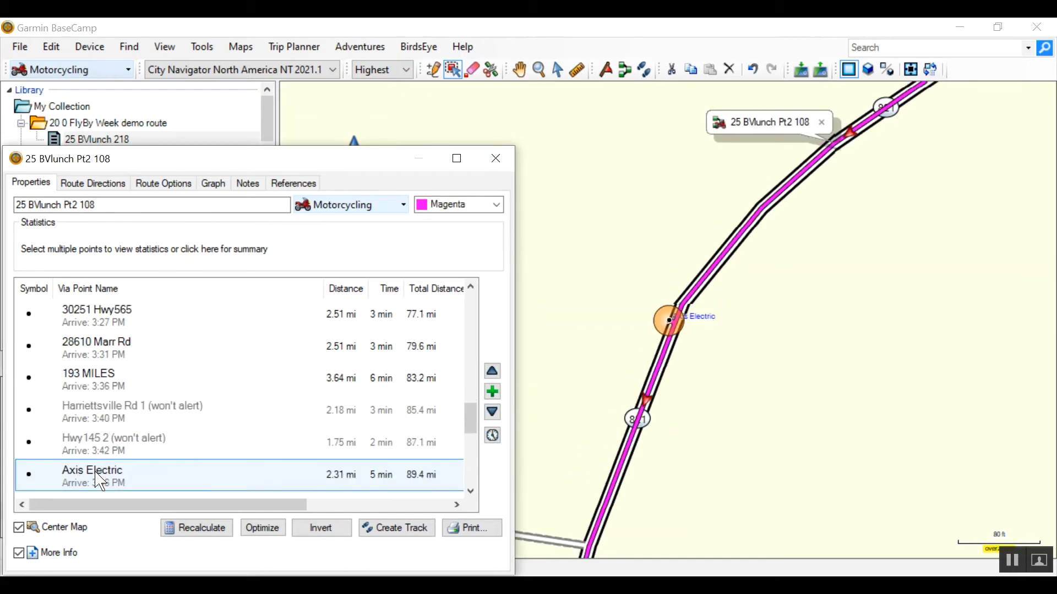
double_click(81, 479)
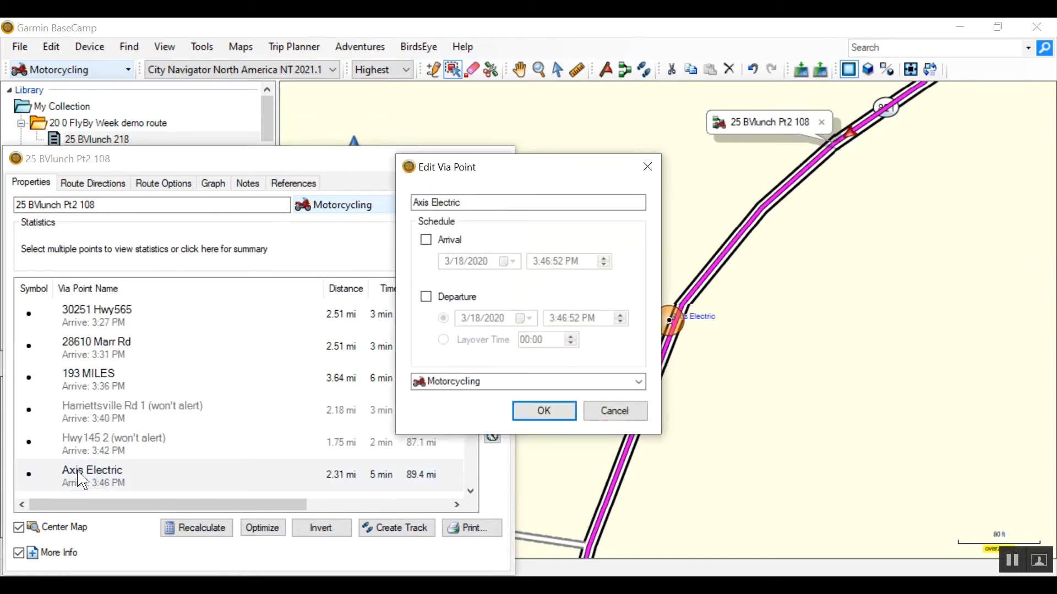
type("Rt 821")
left_click(562, 414)
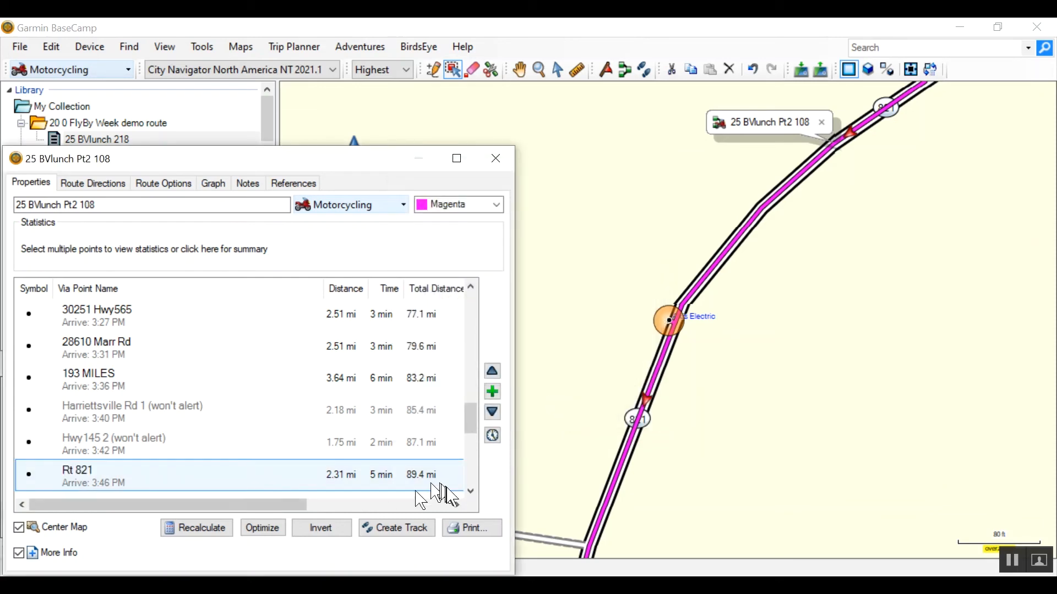
- Shorten the name of the Hwy821 and Unpaved Road via point to Hwy821
key("Down")
double_click(138, 474)
key("End")
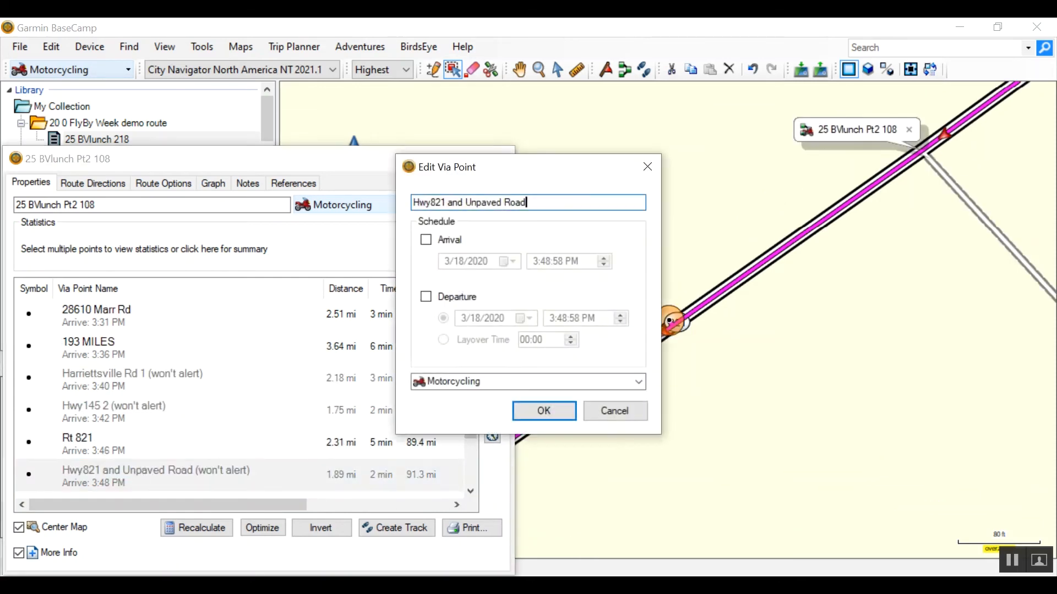
left_click(542, 408)
double_click(80, 479)
key("Escape")
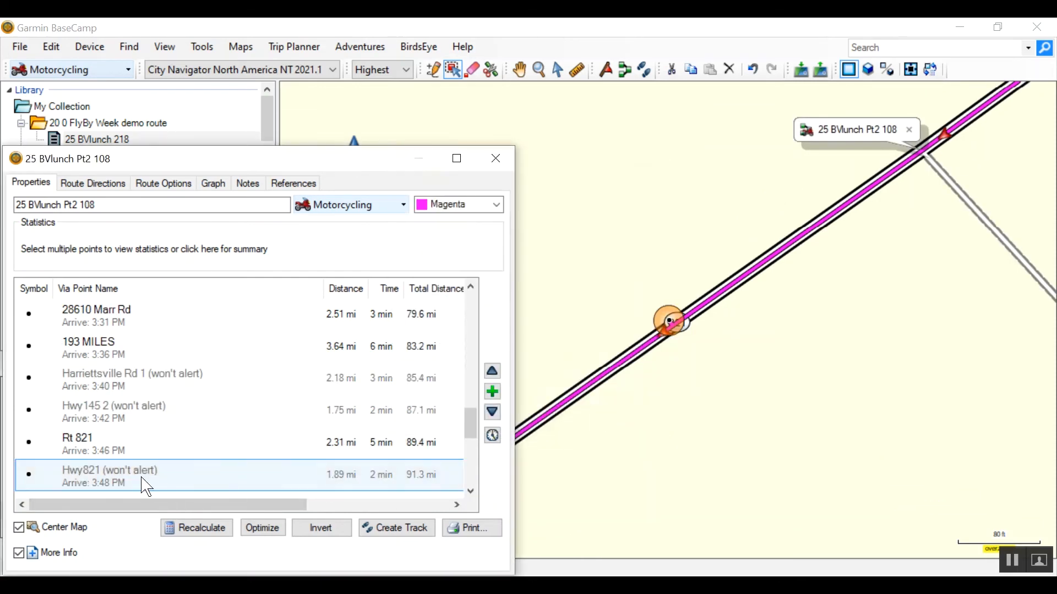
- Rename the via point directly after Hwy821 as Hwy821 1
key("Down")
double_click(146, 486)
key("End")
key("BackSpace")
key("BackSpace")
key("BackSpace")
key("BackSpace")
key("BackSpace")
key("BackSpace")
key("BackSpace")
key("BackSpace")
key("BackSpace")
key("BackSpace")
key("BackSpace")
key("BackSpace")
key("BackSpace")
key("BackSpace")
key("BackSpace")
key("BackSpace")
key("BackSpace")
key("BackSpace")
key("BackSpace")
key("BackSpace")
type("1")
left_click(543, 408)
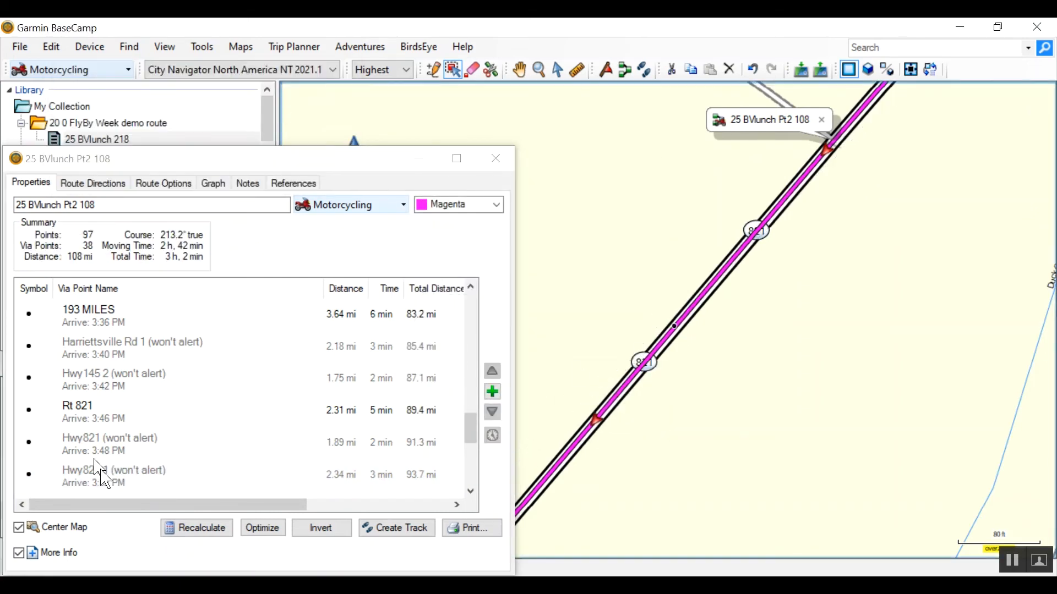
- Shorten the name of the Stanleyville Rd and Glendale Rd via point to Stanleyville Rd
left_click(97, 450)
left_click(80, 406)
left_click(668, 320)
left_click(673, 326)
left_click(104, 492)
scroll(106, 482, "down", 1)
double_click(137, 410)
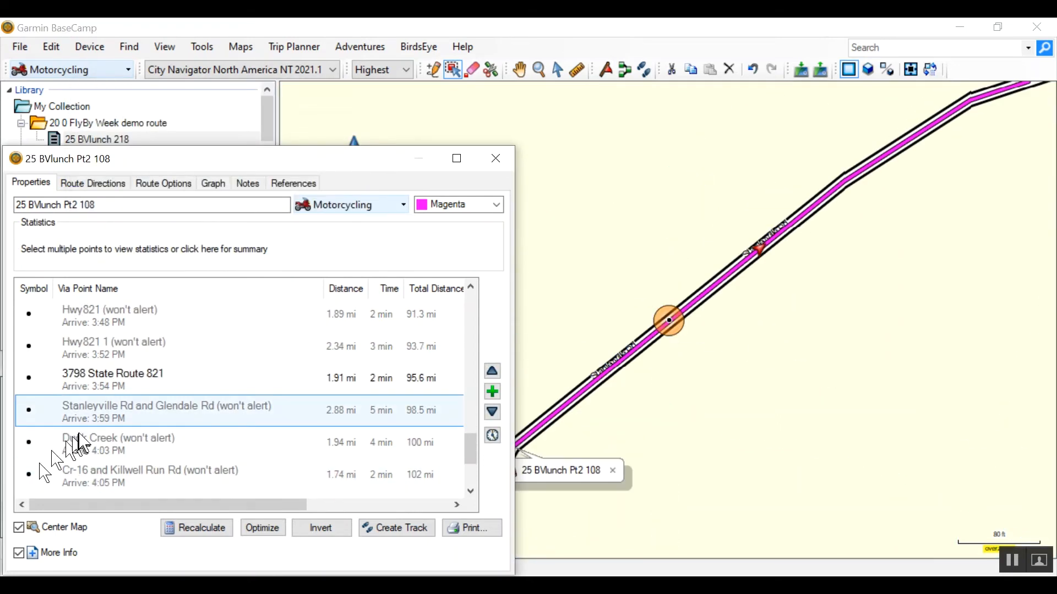
left_click_drag(473, 202, 536, 201)
key("BackSpace")
left_click(544, 411)
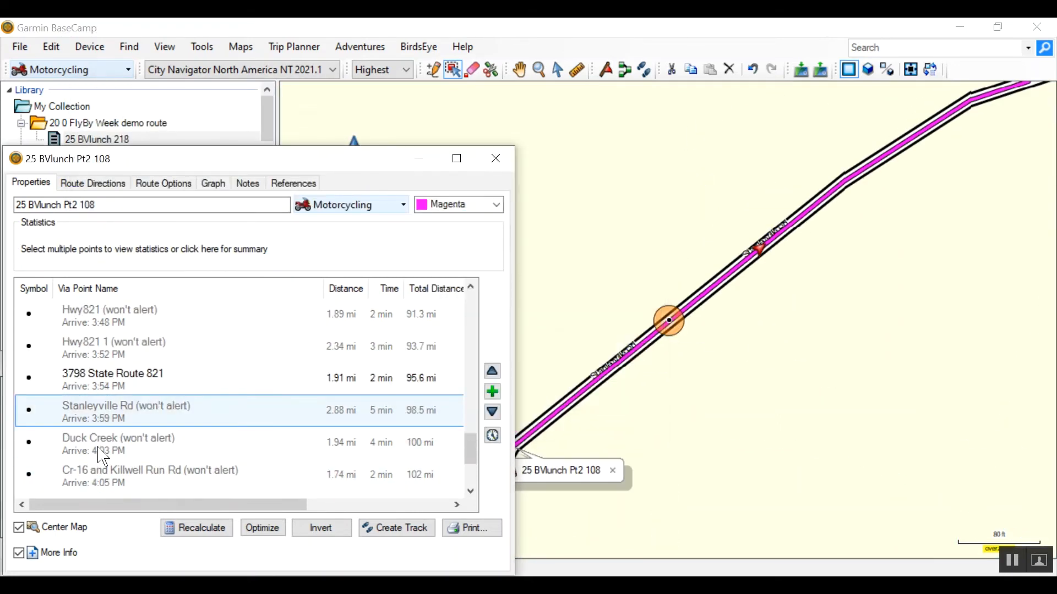
- Shorten the name of the Cr-16 and Killwell Run Rd via point to Cr-16
left_click(101, 448)
double_click(104, 476)
left_click_drag(438, 204, 531, 204)
key("BackSpace")
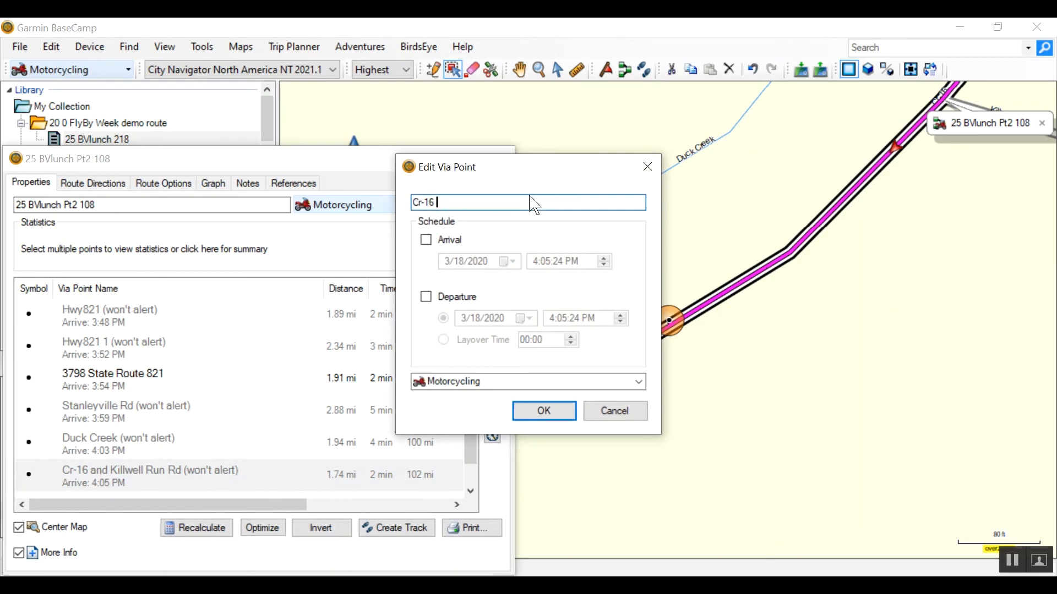
left_click(542, 406)
- Rename the Rivercrest Village Apartments2 via point as Country lane
key("Down")
key("Down")
key("Down")
key("Down")
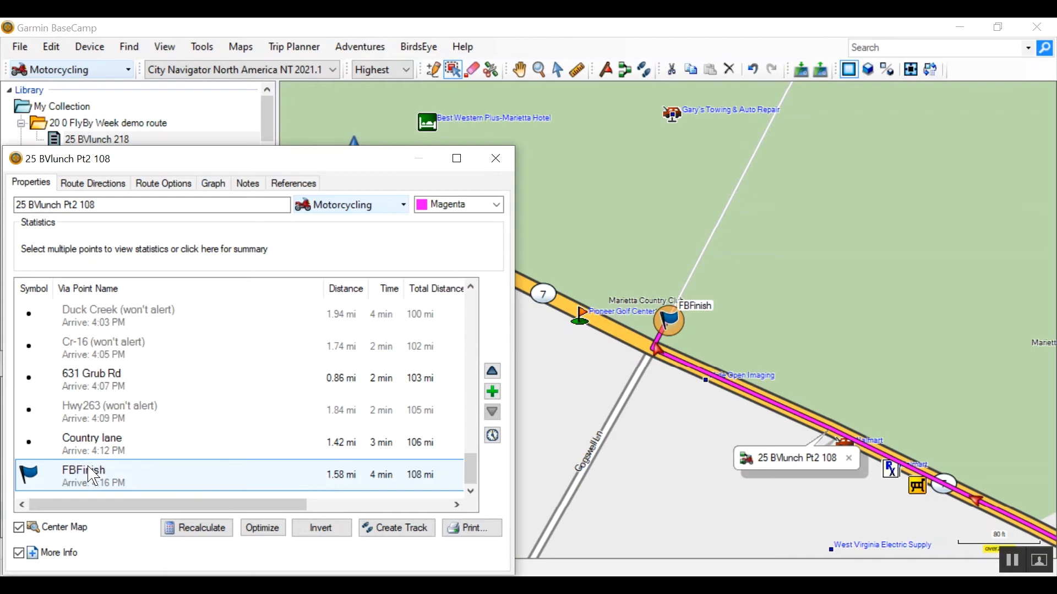
- Set all via points from Hwy26 through Country lane, between the start and FBFinish, to alert on arrival
scroll(93, 476, "up", 3)
left_click(146, 486)
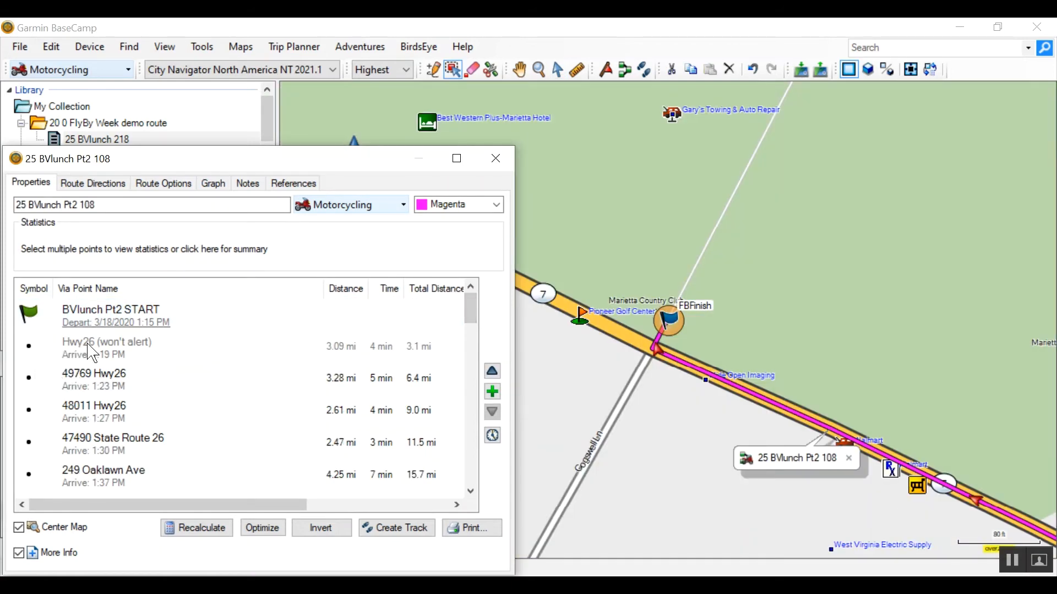
left_click(92, 350)
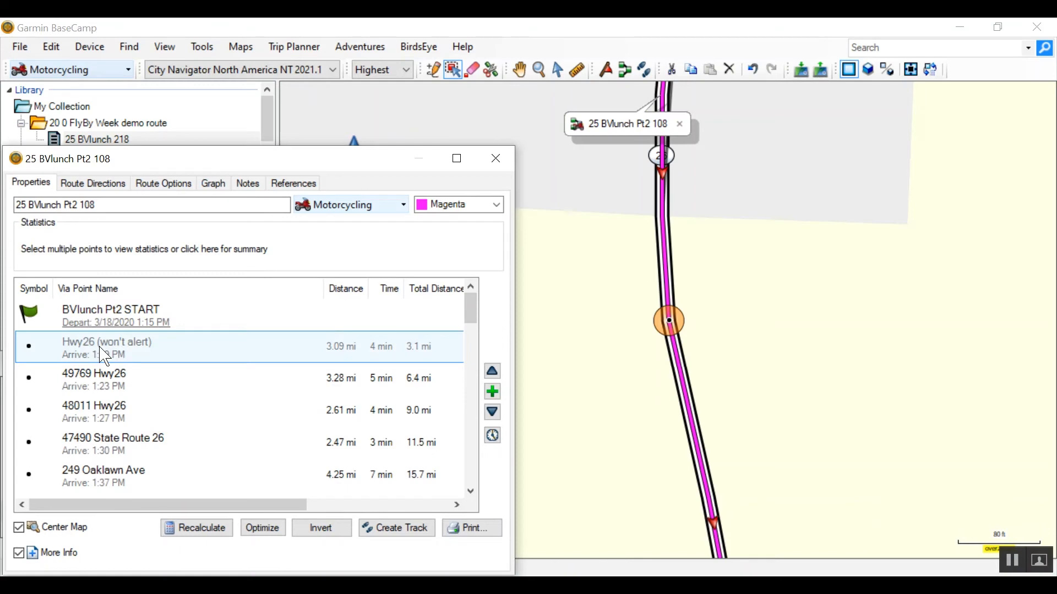
left_click_drag(470, 308, 465, 503)
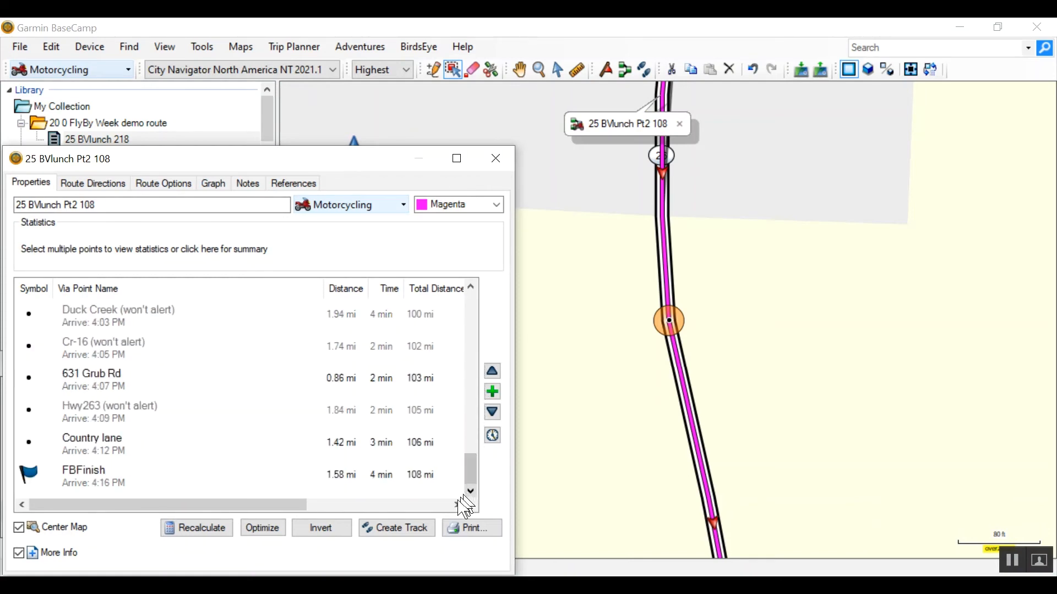
left_click(90, 451, "shift")
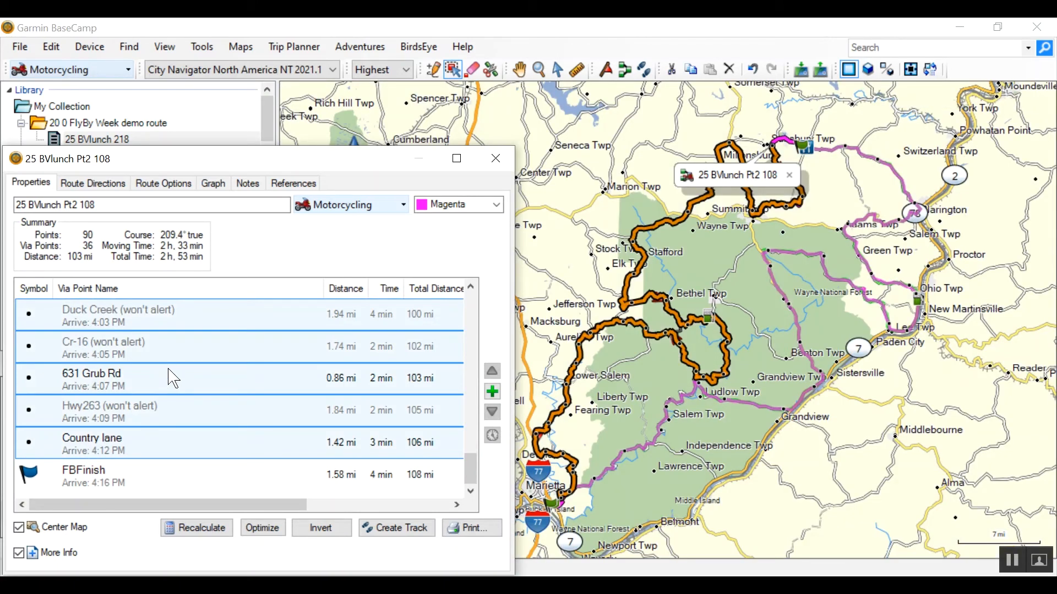
left_click_drag(173, 379, 177, 372)
right_click(184, 358)
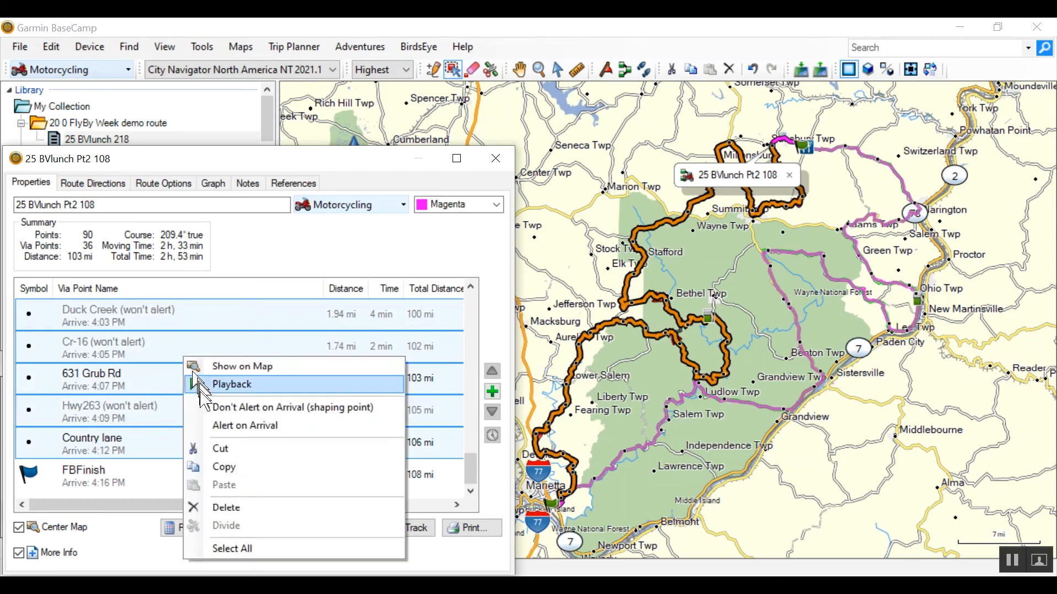
left_click(226, 427)
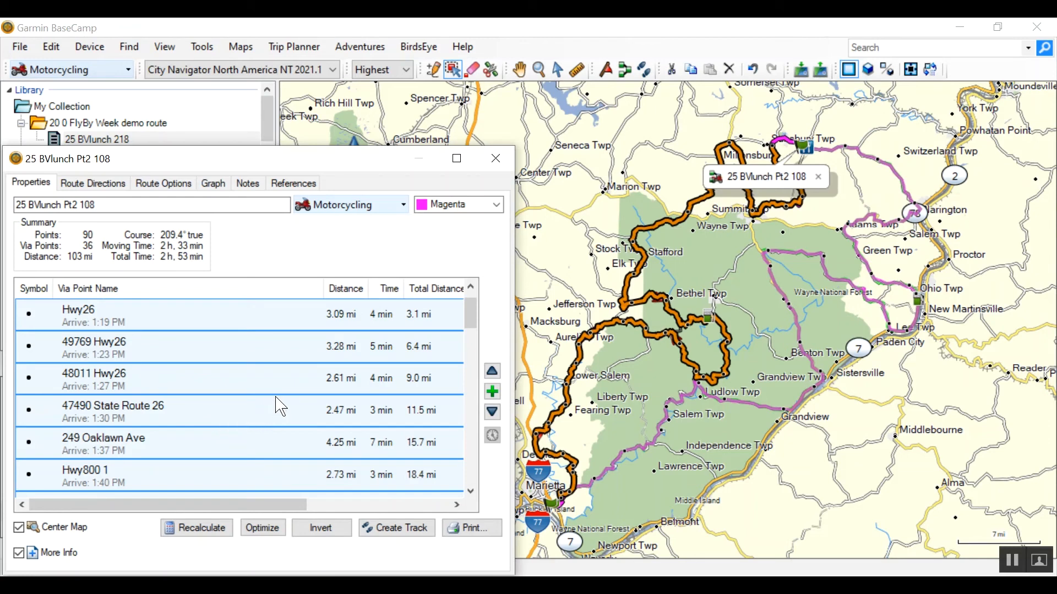
left_click_drag(474, 323, 462, 380)
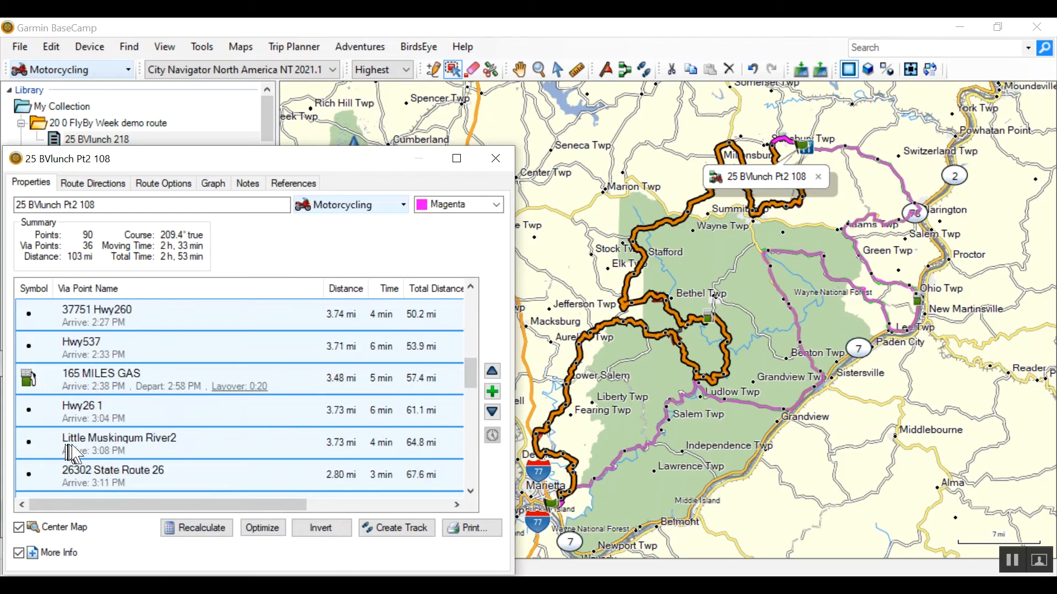
- Create a track from the 25 BVlunch Pt2 108 route in the 25 BVlunch 218 list
left_click(495, 159)
left_click(46, 471)
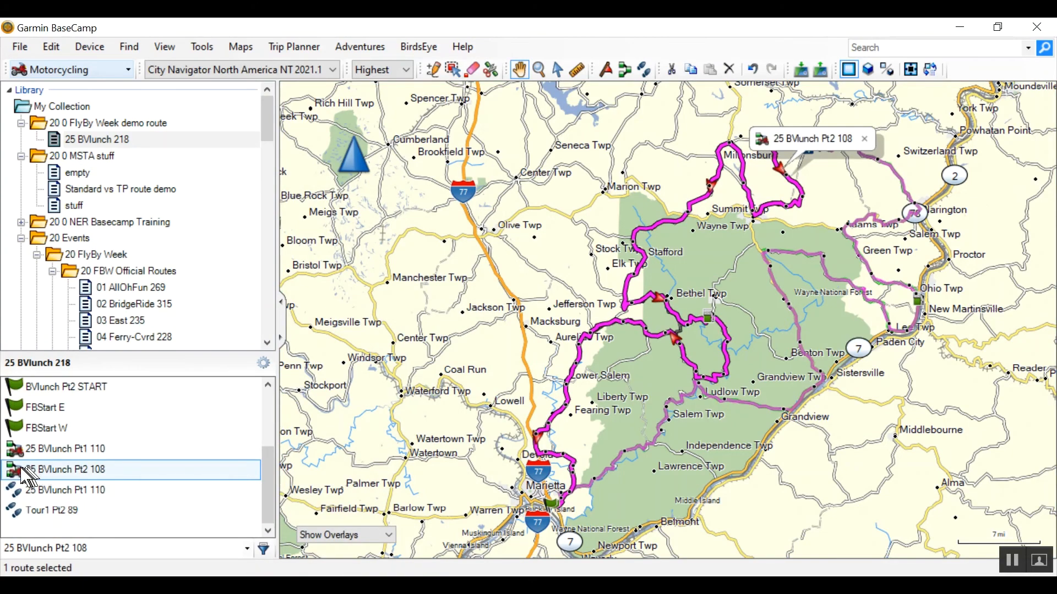
right_click(25, 472)
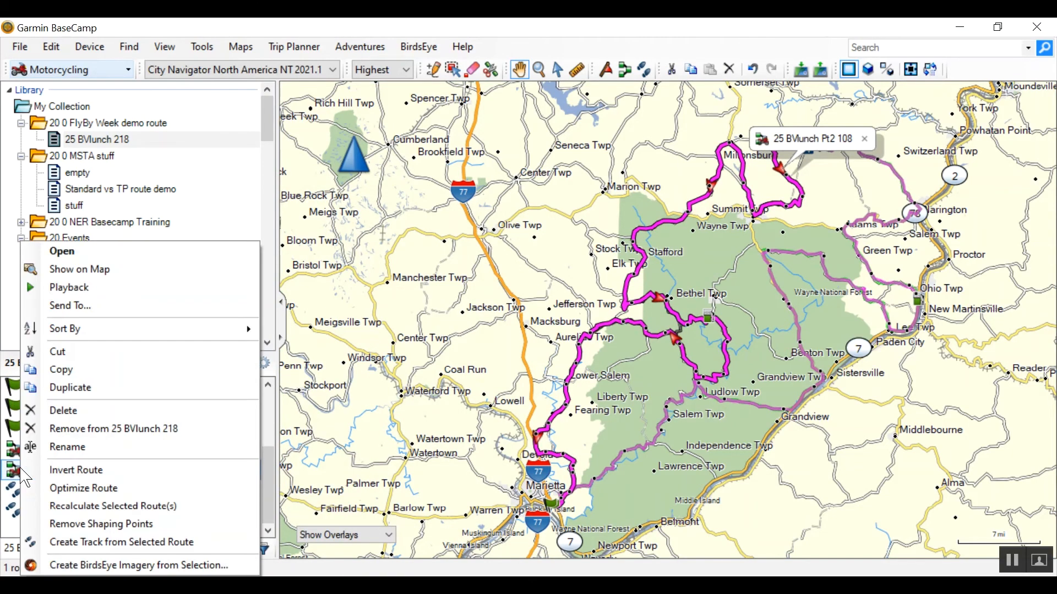
left_click(91, 543)
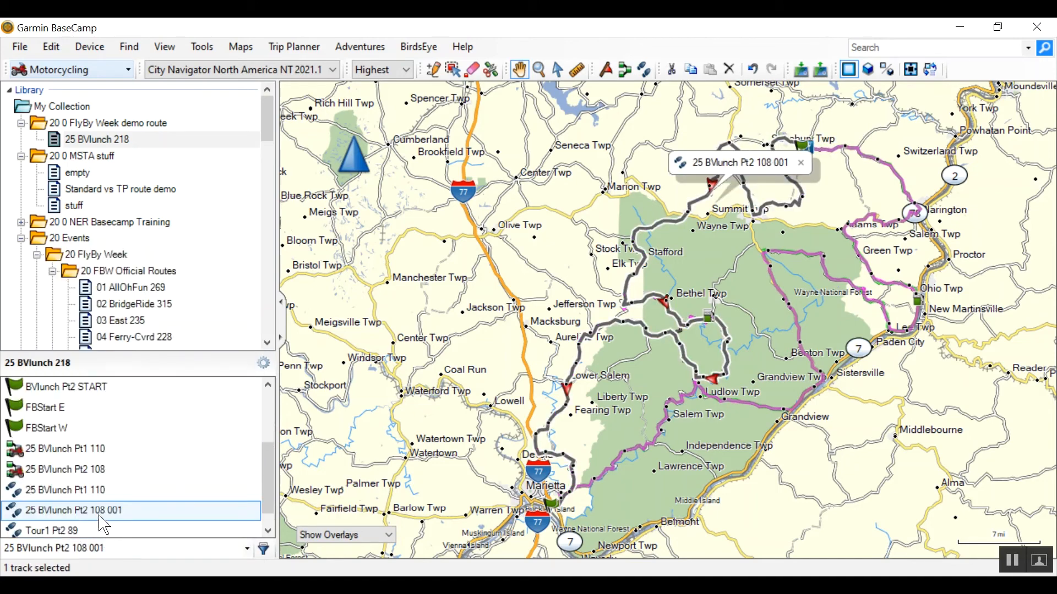
- Set the color of the new 25 BVlunch Pt2 108 001 track to Green
double_click(104, 520)
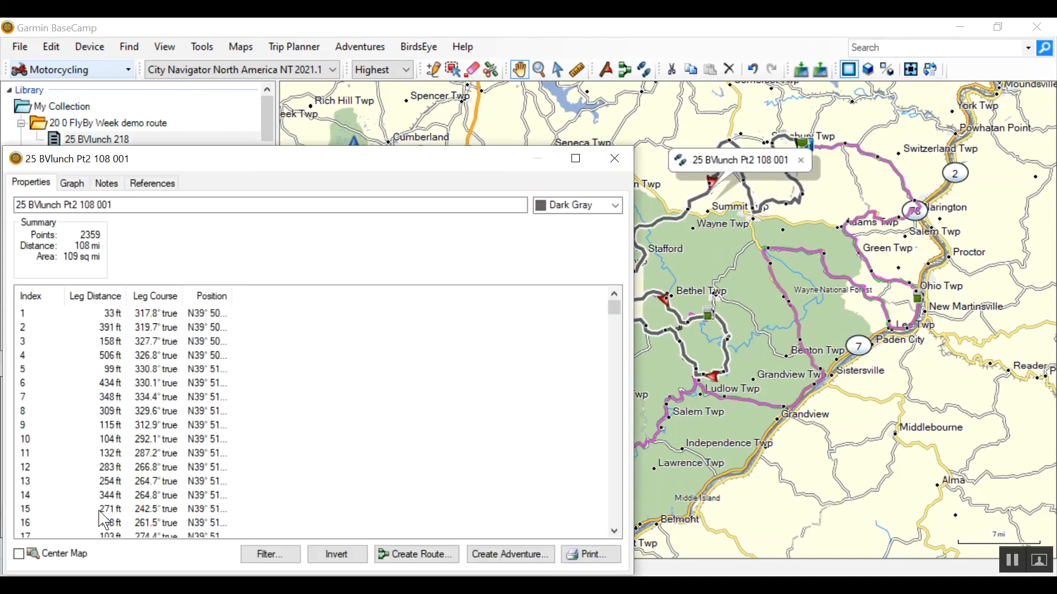
left_click(615, 205)
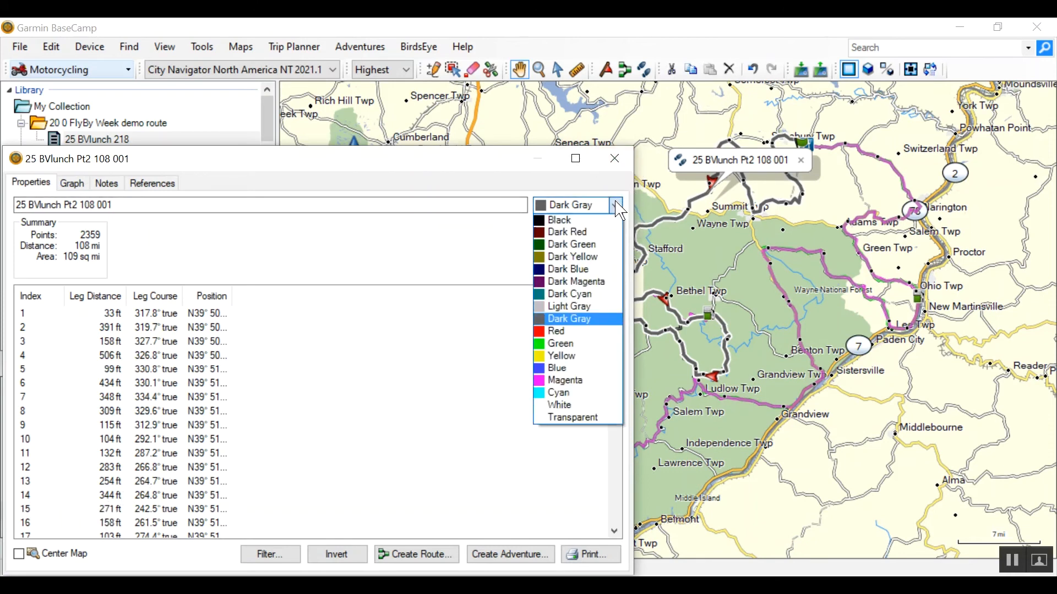
left_click(541, 342)
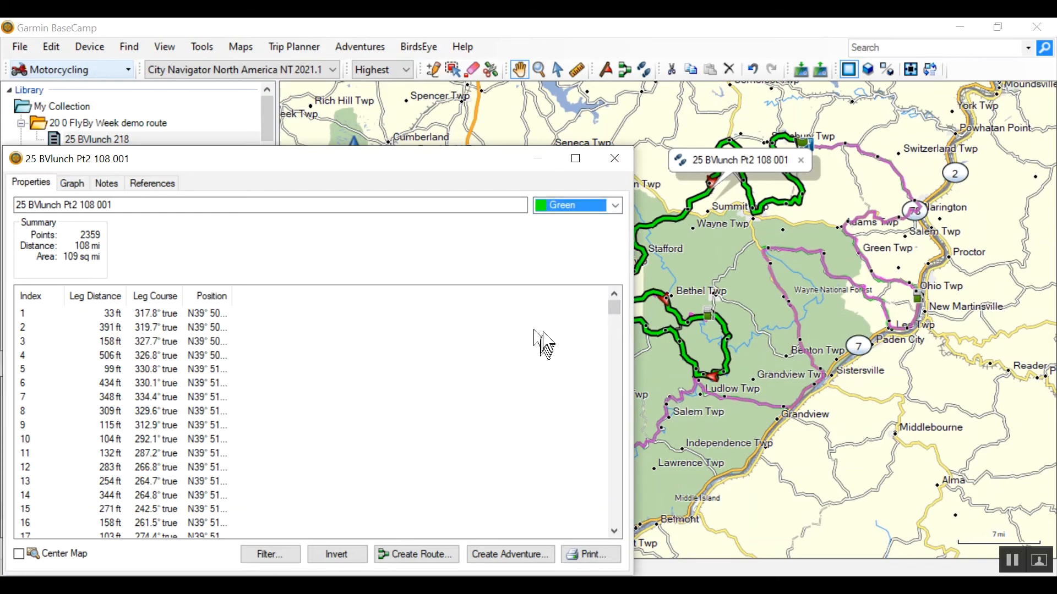
left_click(608, 159)
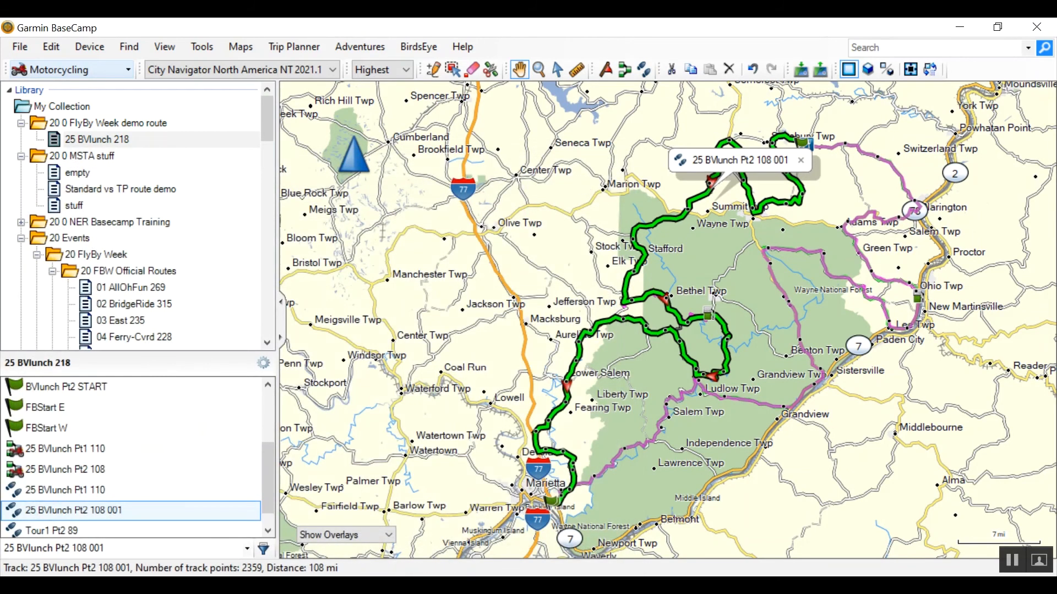
- Examine the position of each via point of the 25 BVlunch Pt2 108 route on the map, from BVlunch Pt2 START to FBFinish
double_click(63, 471)
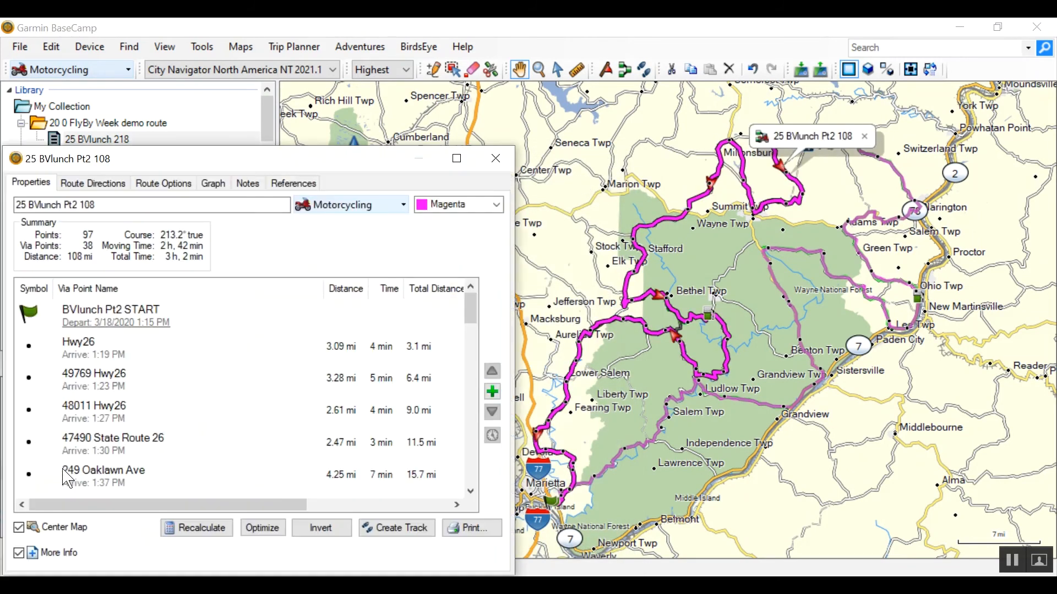
left_click(99, 314)
key("Down")
key("Down")
key("Down")
key("Down")
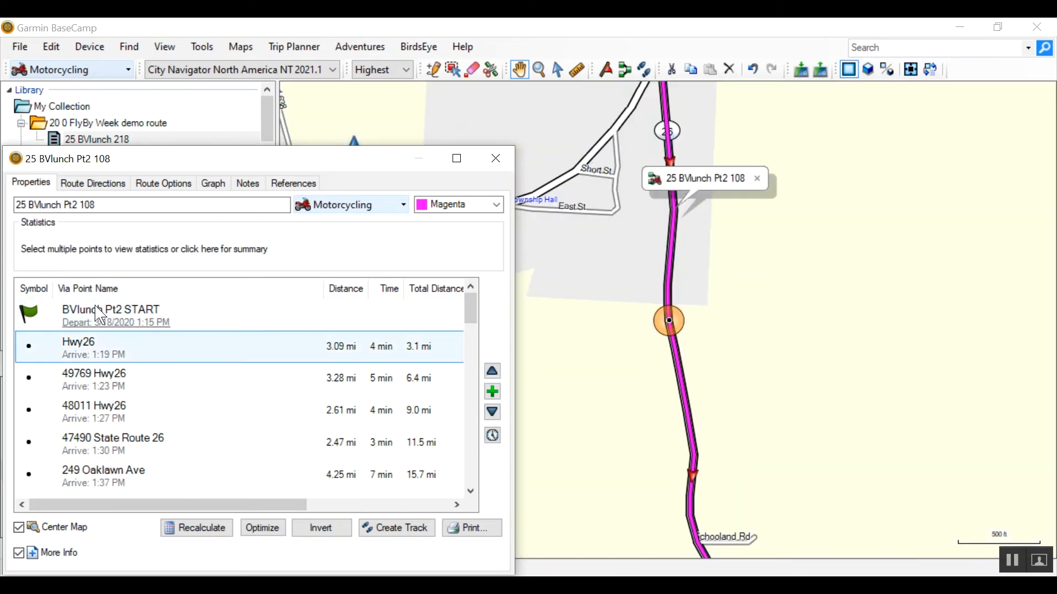
key("Down")
key("Down")
key("Down")
key("Down")
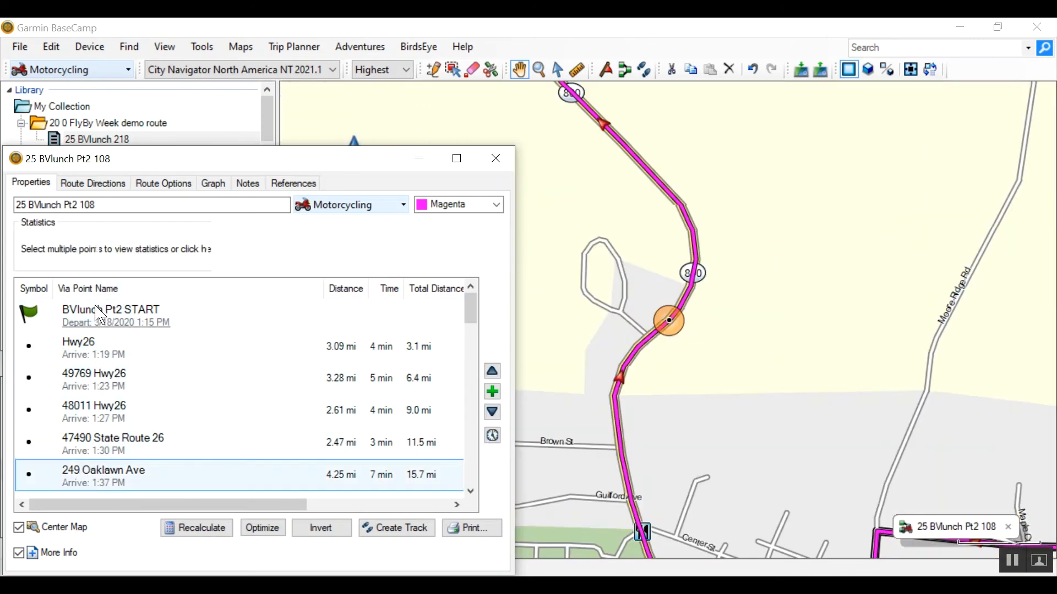
key("Down")
key("Down")
key("Down")
key("Down")
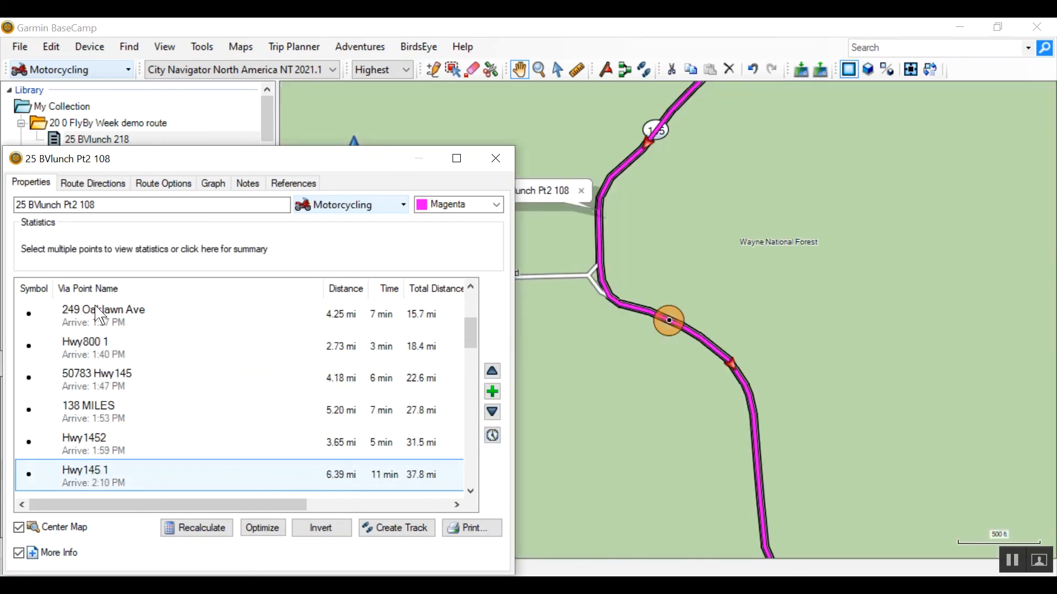
key("Down")
key("Down")
key("Down")
key("Down")
key("Down")
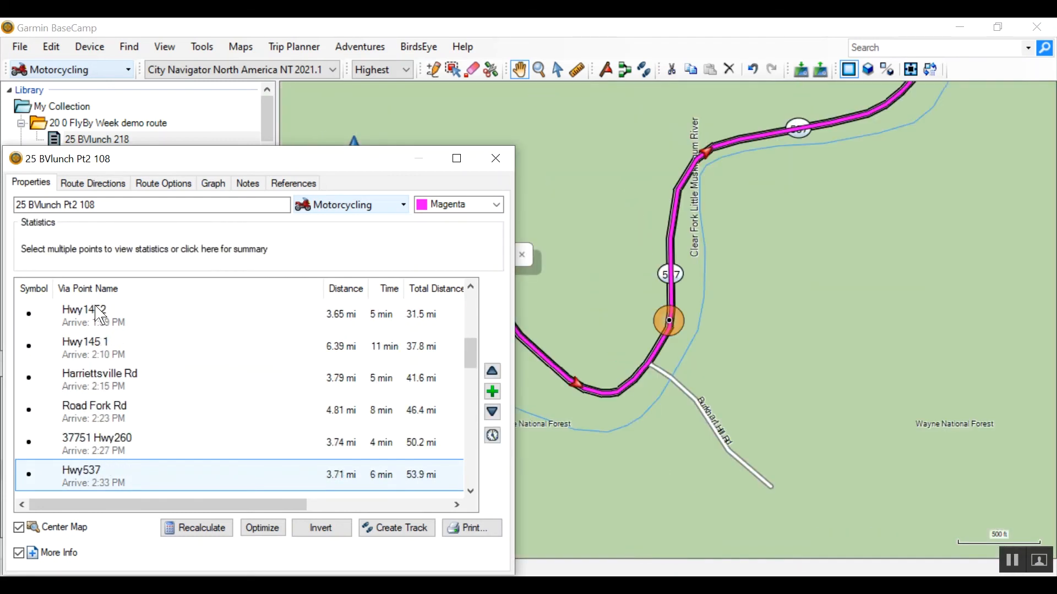
key("Up")
key("Up")
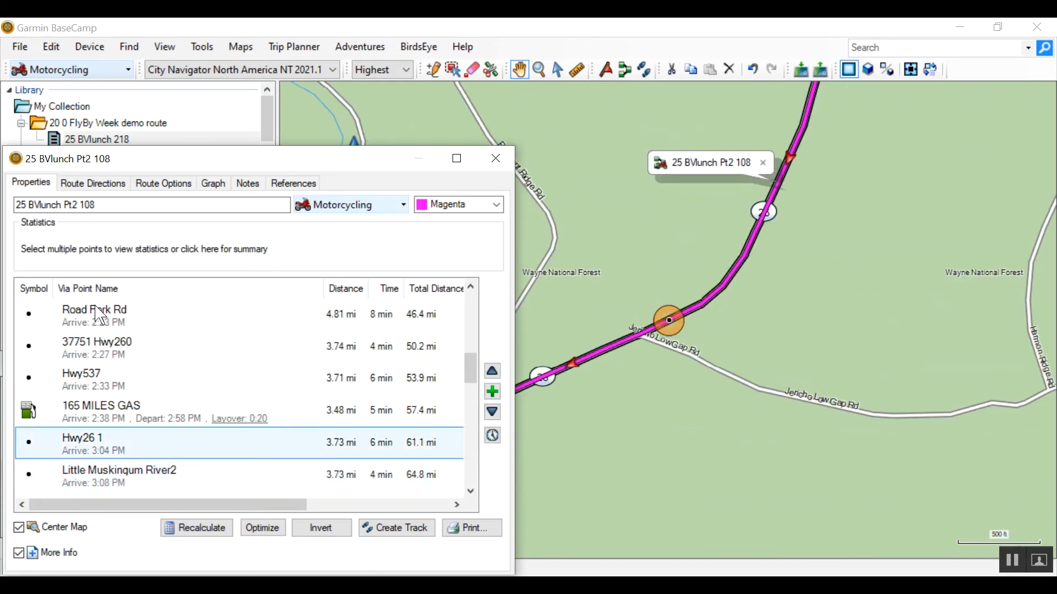
key("Down")
key("Down")
key("Down")
key("Down")
key("Down")
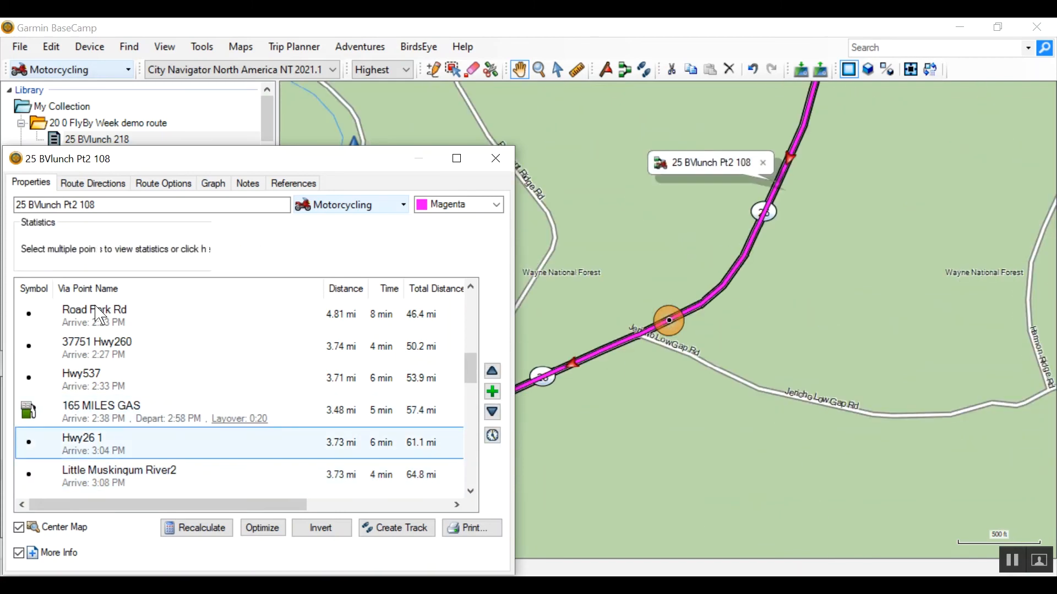
key("Down")
key("Down")
key("Down")
key("Down")
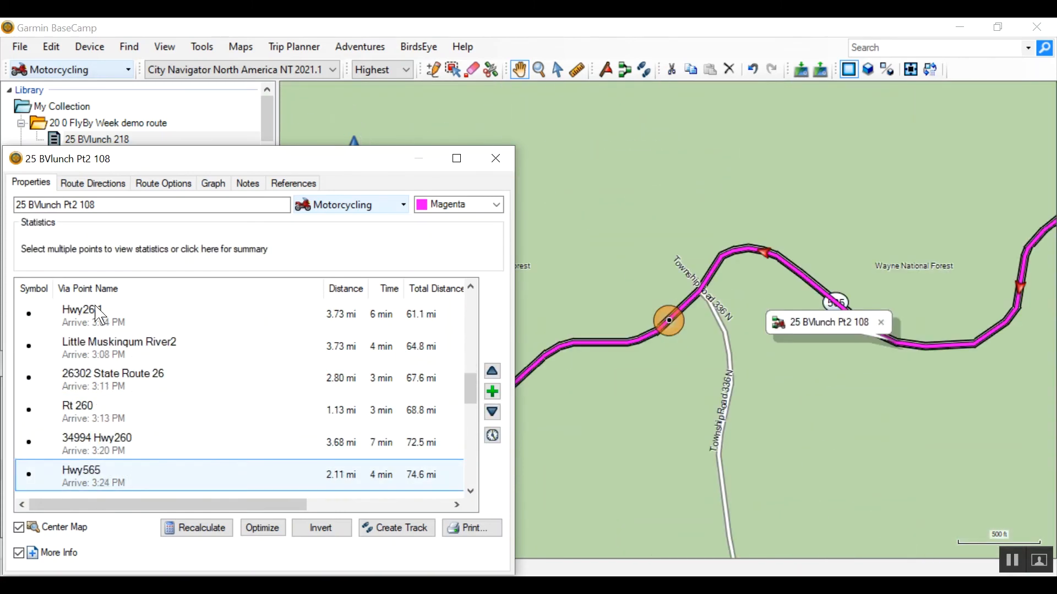
key("Down")
key("Down")
key("Down")
key("Down")
key("Down")
key("Down")
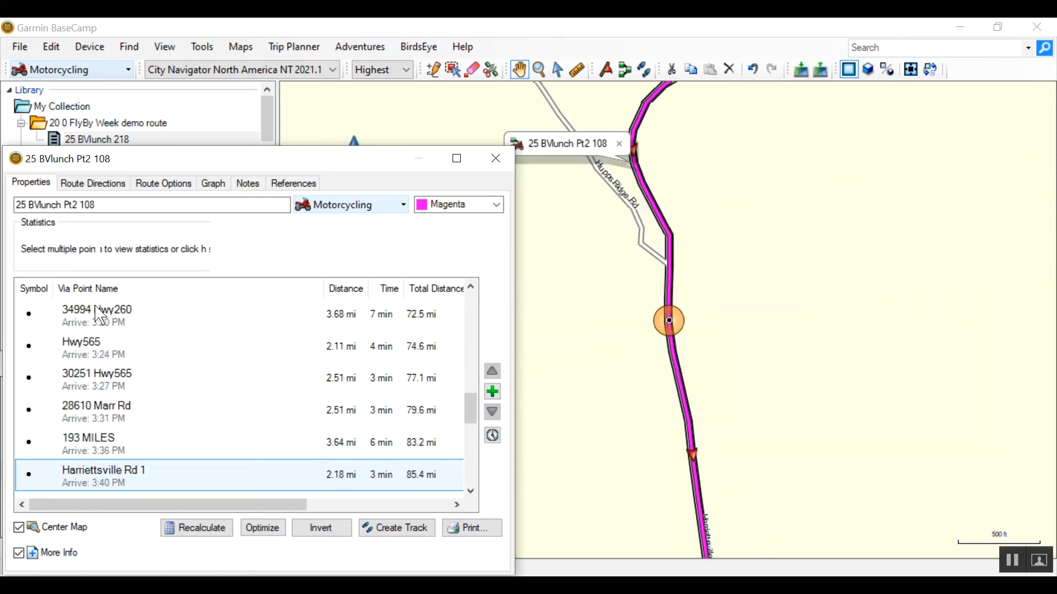
key("Down")
key("Down")
key("Down")
key("Down")
key("Down")
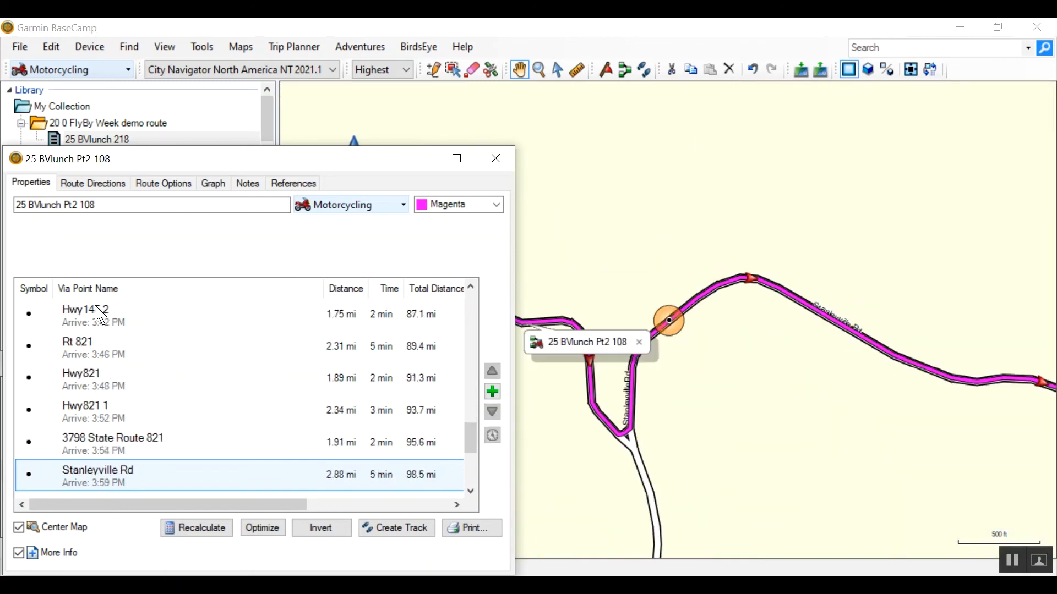
key("Down")
key("Down")
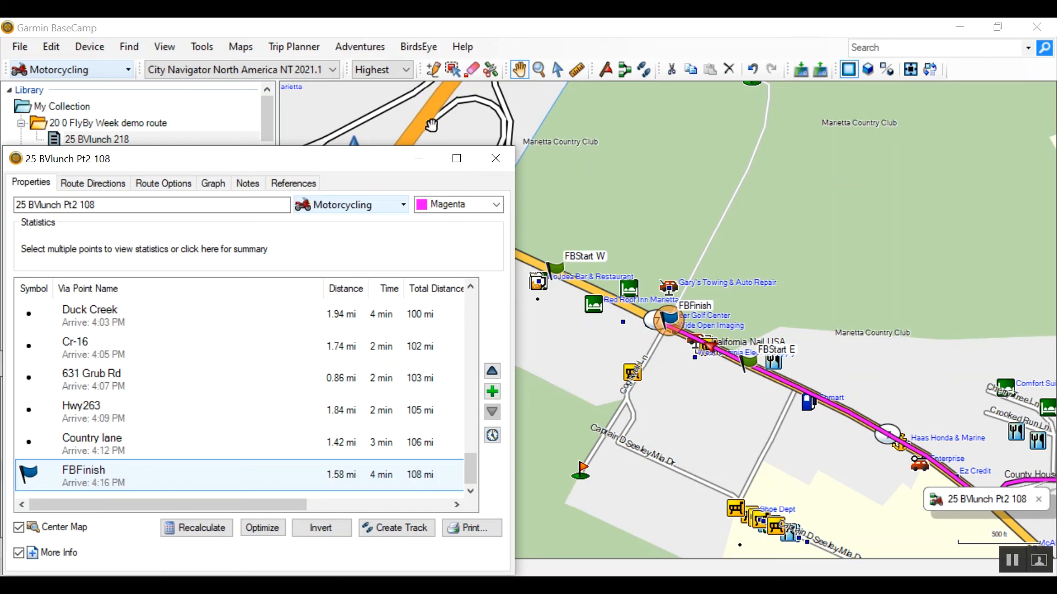
left_click(497, 160)
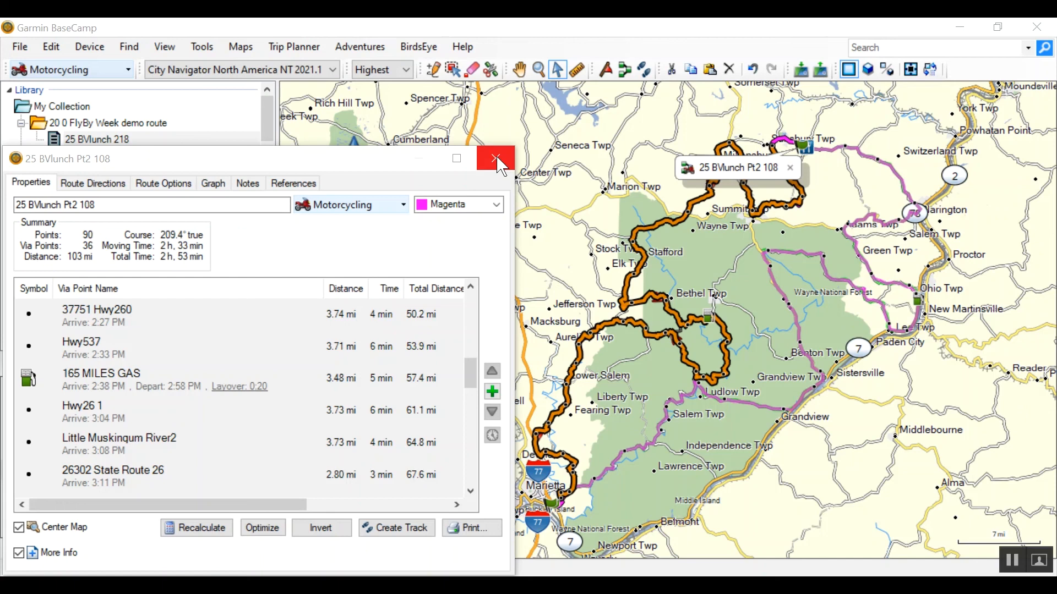
- Recalculate the 25 BVlunch Pt2 108 route and check its via points on the map from BVlunch Pt2 START through FBFinish
left_click(191, 531)
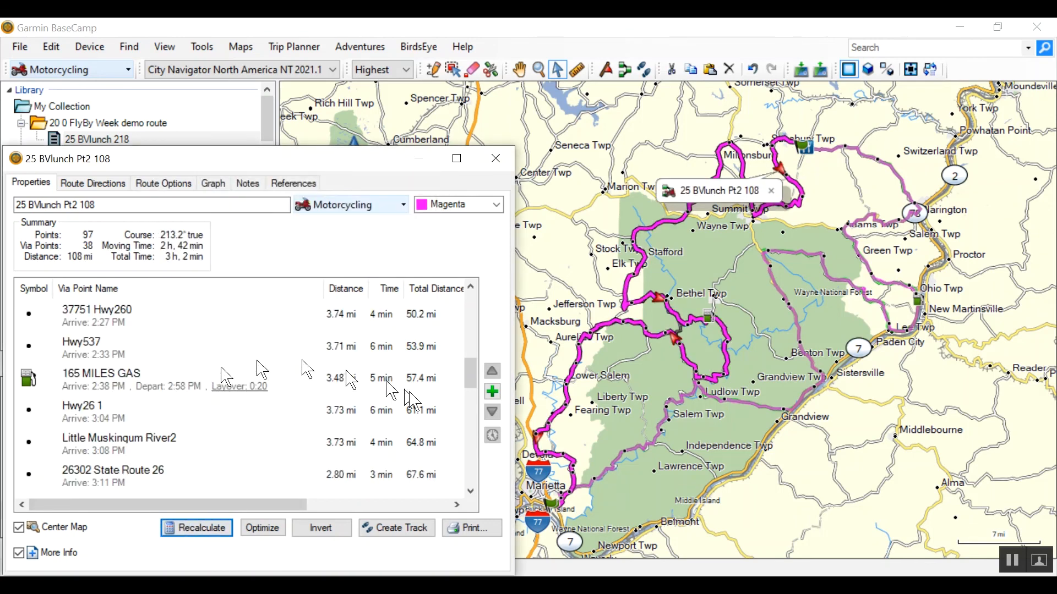
left_click_drag(474, 372, 472, 306)
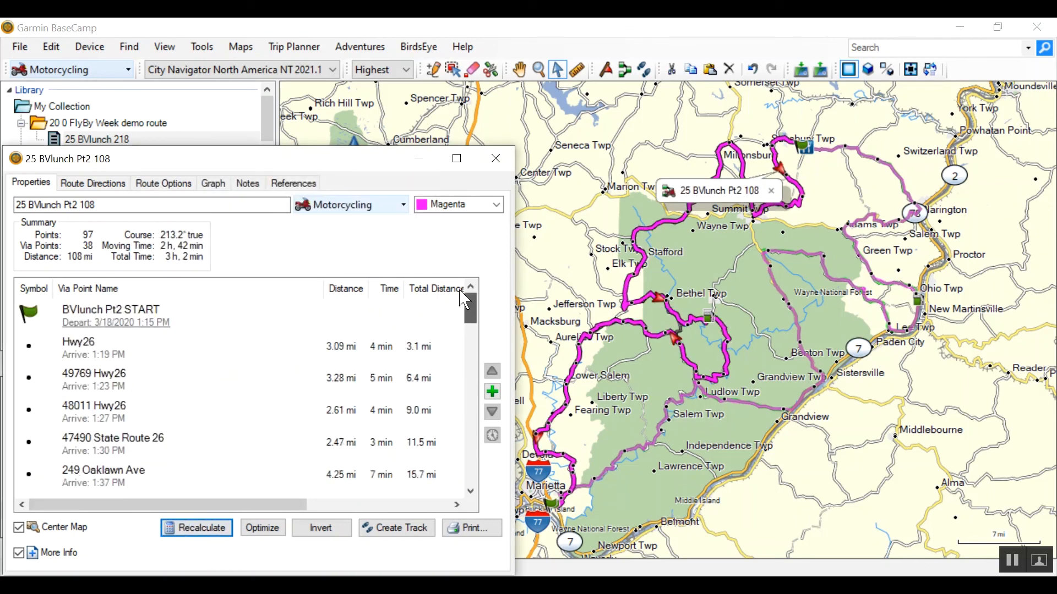
left_click(97, 318)
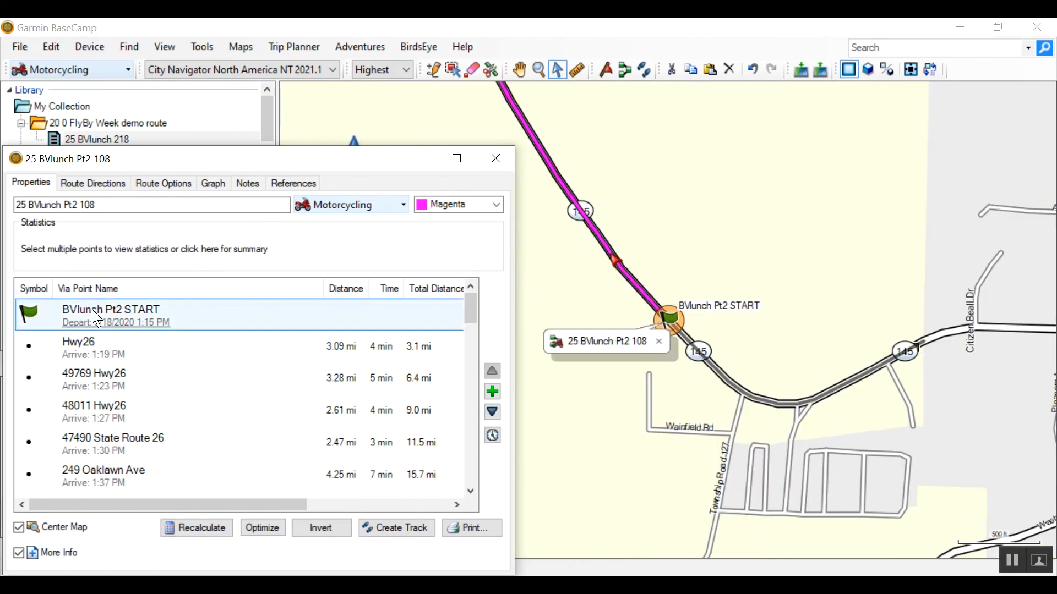
key("Down")
key("Down")
key("Down")
key("Down")
key("Down")
key("Down")
key("Down")
key("Down")
key("Down")
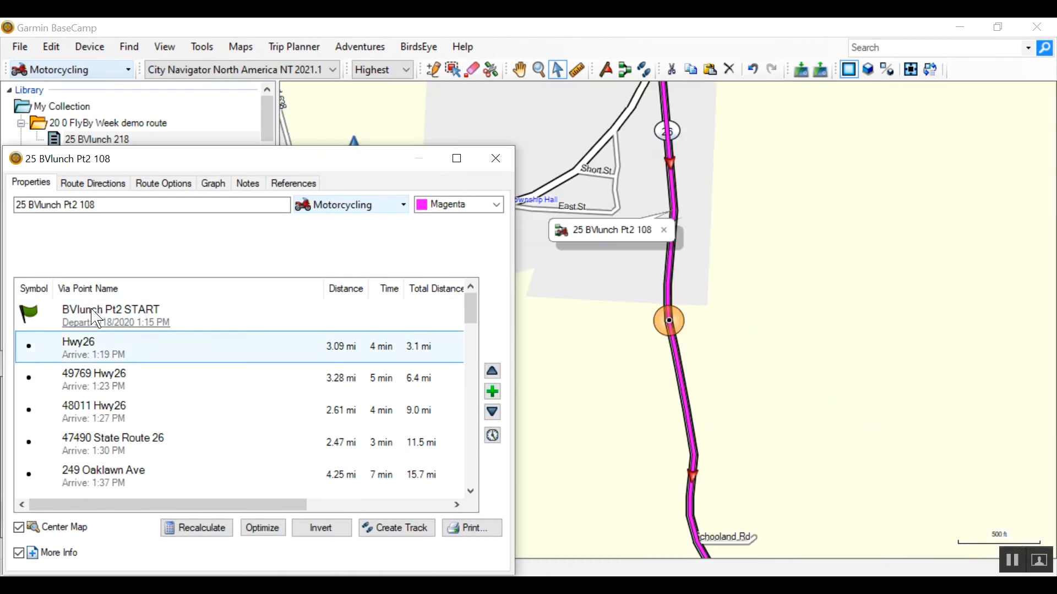
key("Down")
key("Down")
key("Down")
key("Down")
key("Down")
key("Down")
key("Down")
key("Down")
key("Down")
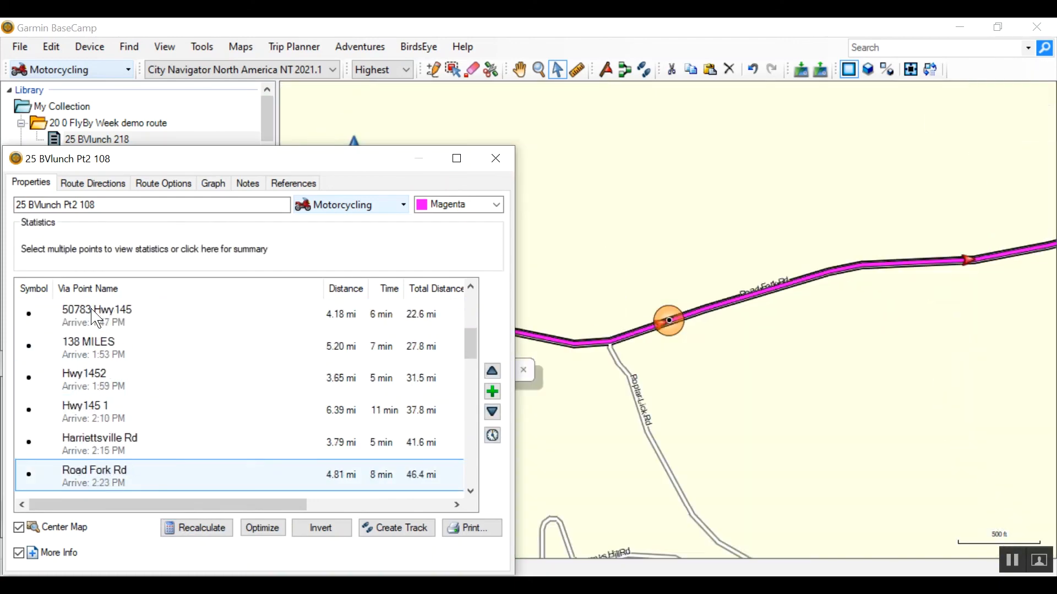
key("Down")
key("Down")
key("Down")
key("Down")
key("Down")
key("Down")
key("Down")
key("Down")
key("Down")
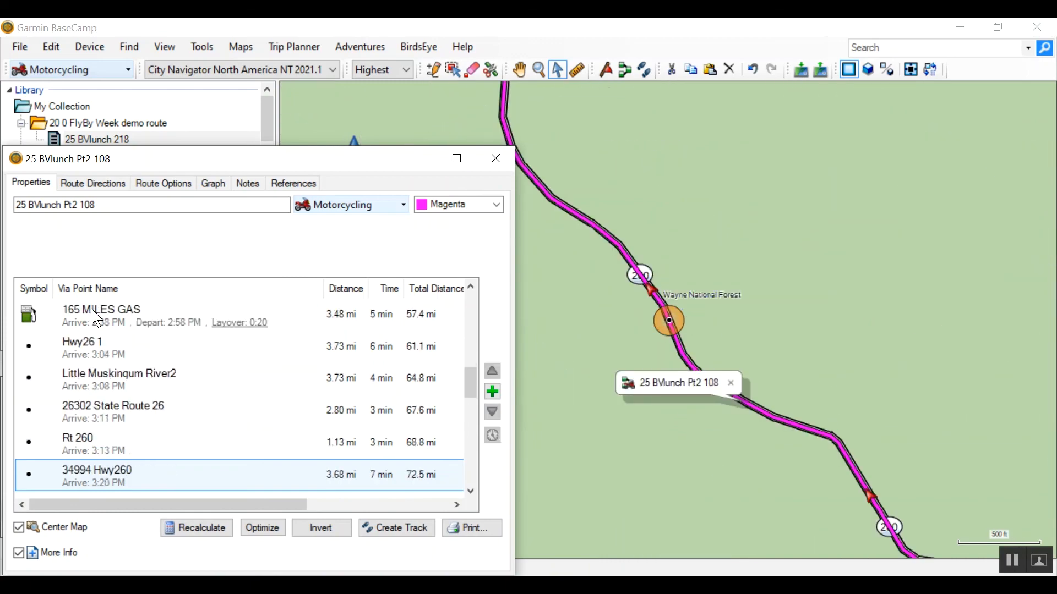
key("Down")
key("Down")
key("Down")
key("Down")
key("Down")
key("Down")
key("Down")
key("Down")
key("Down")
key("Down")
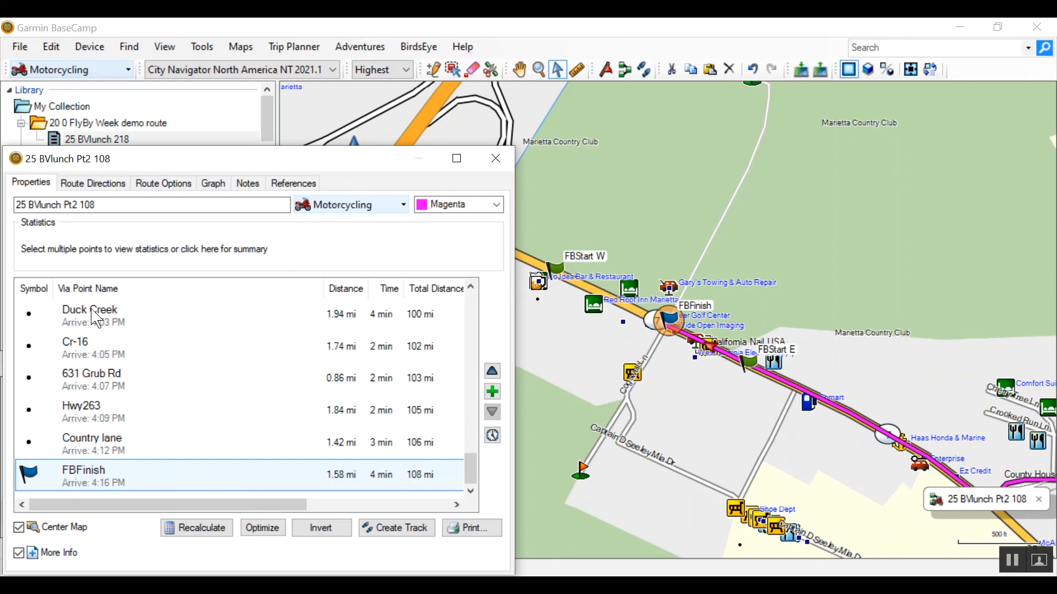
- Create a track from the recalculated 25 BVlunch Pt2 108 route and set the track's color to Green
left_click(405, 531)
left_click(575, 208)
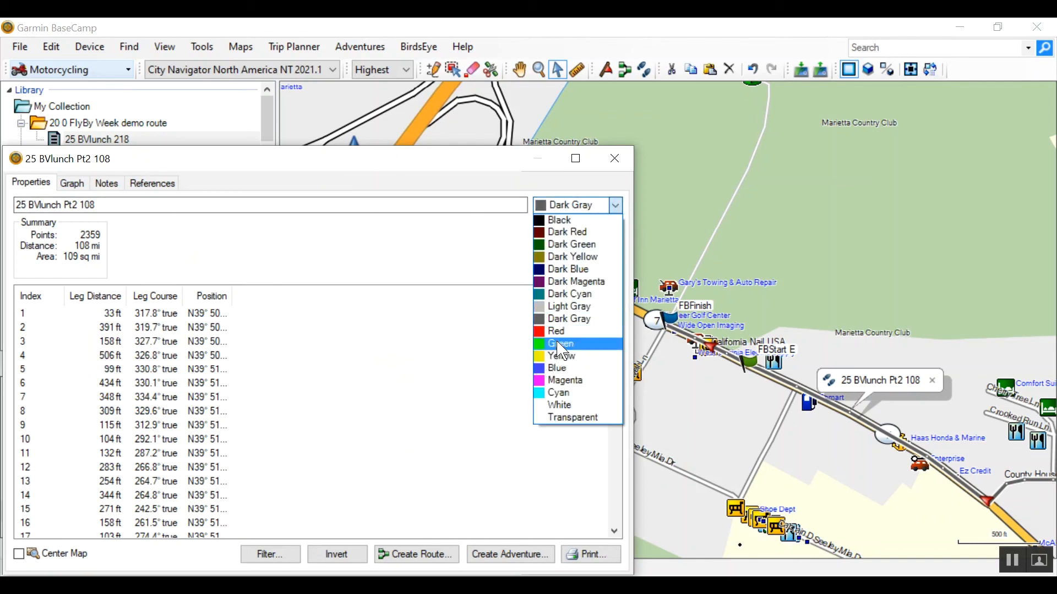
left_click(561, 345)
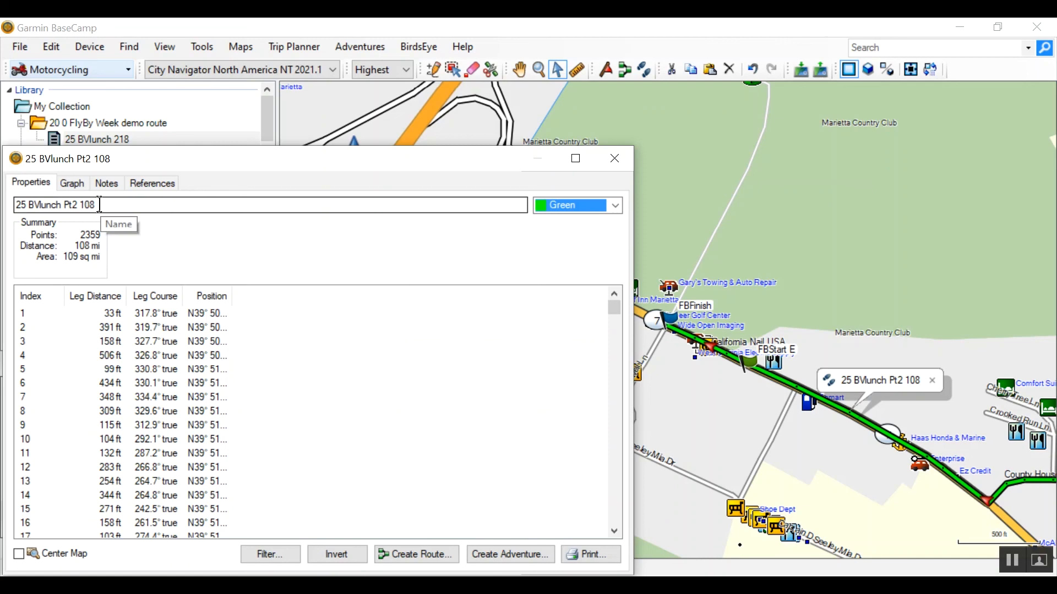
left_click(616, 160)
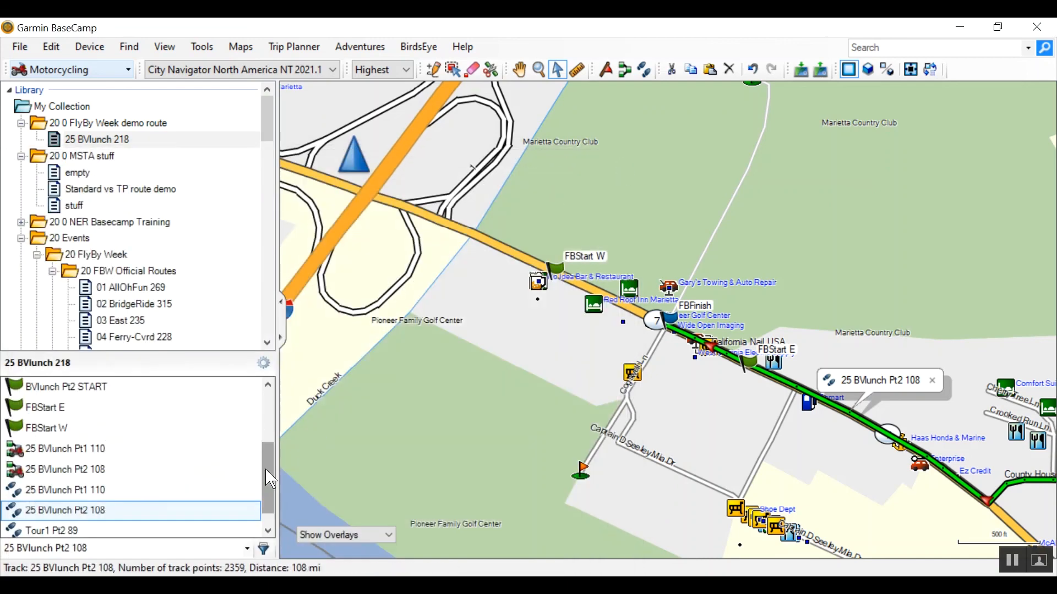
- Remove the old Tour1 Pt2 89 track from the 25 BVlunch 218 list
left_click_drag(265, 469, 265, 531)
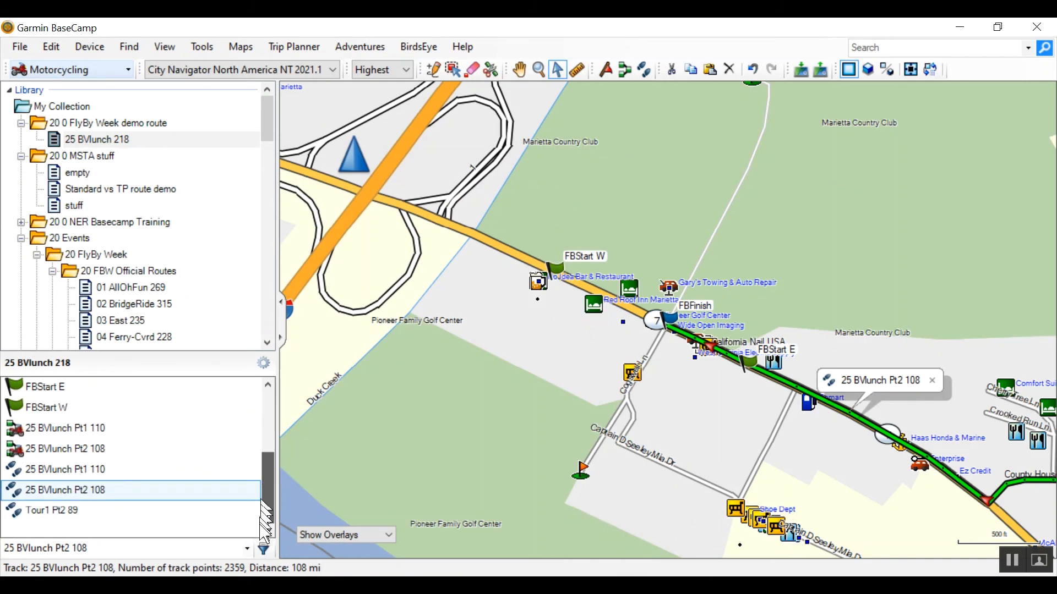
left_click(53, 512)
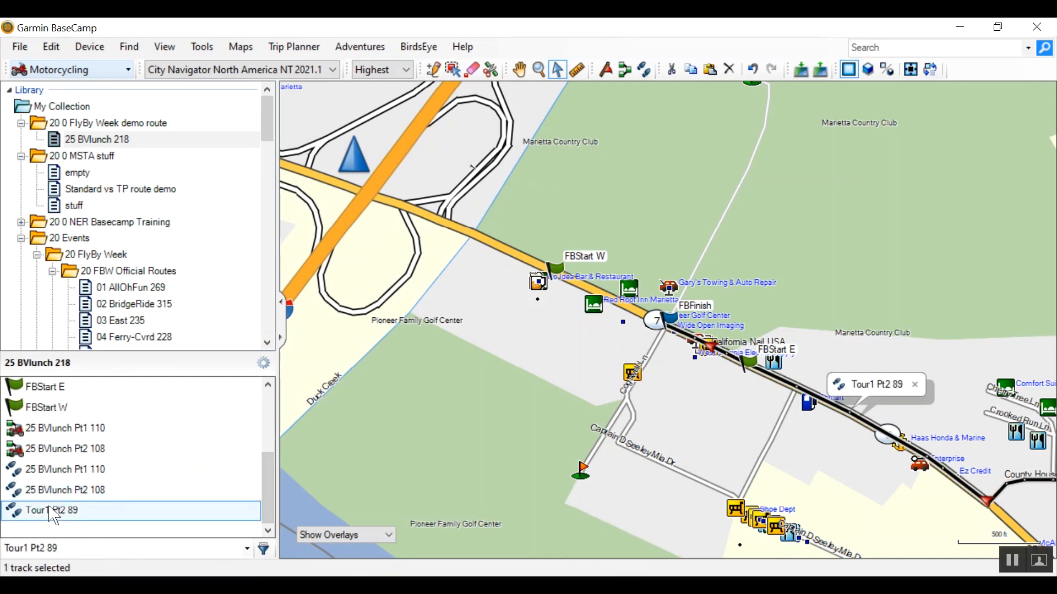
right_click(54, 513)
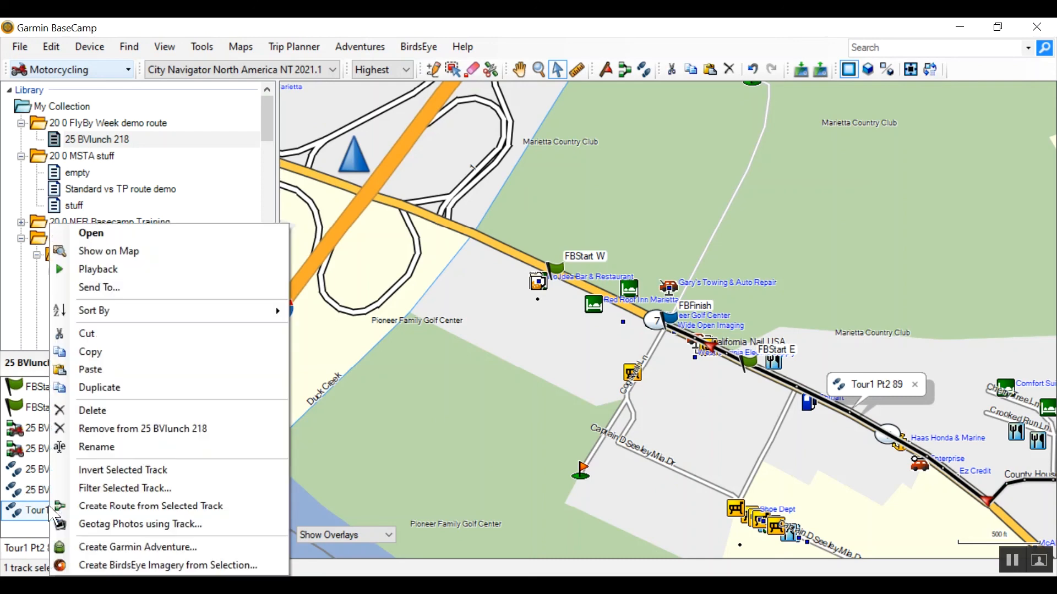
left_click(117, 435)
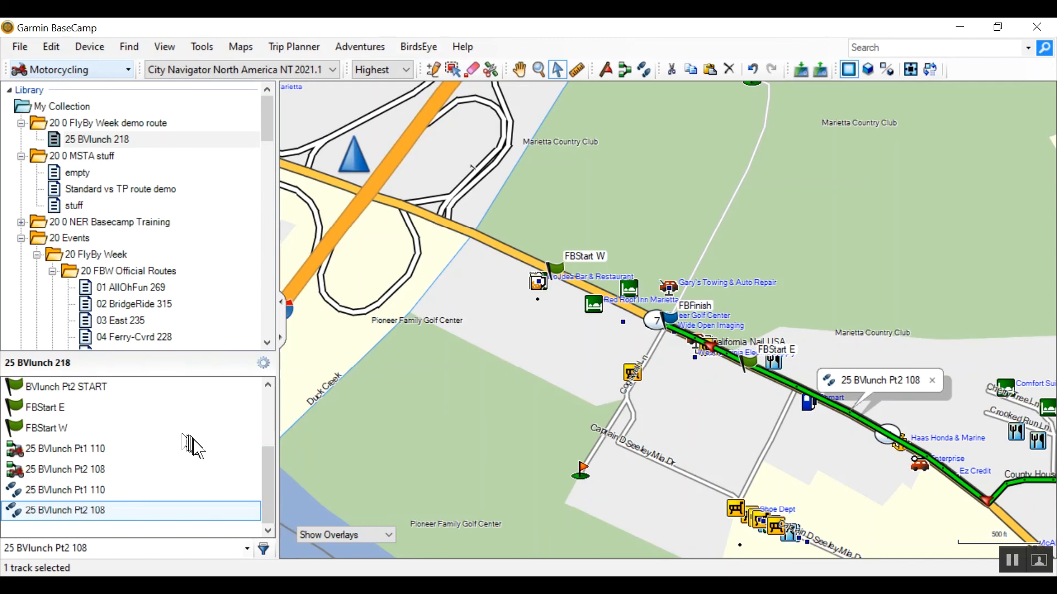